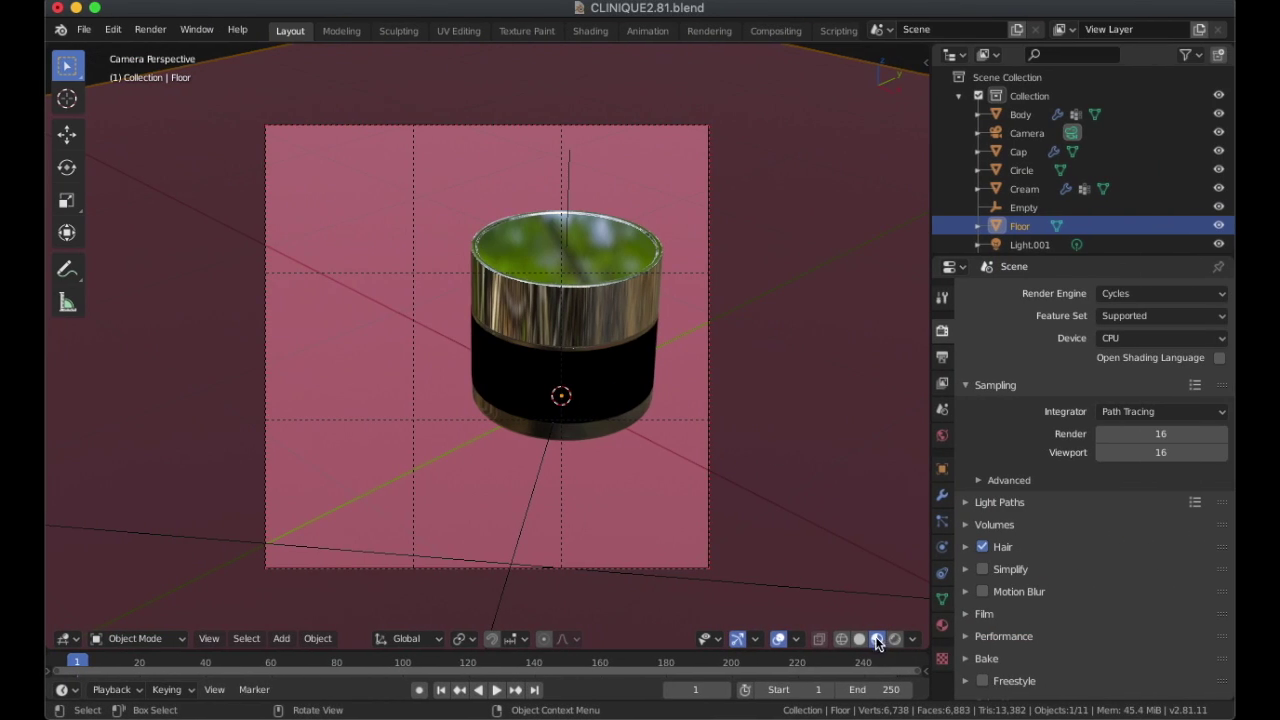
# Step: Switch the viewport to Rendered shading for a Cycles path-traced preview of the jar scene
pyautogui.click(893, 640)
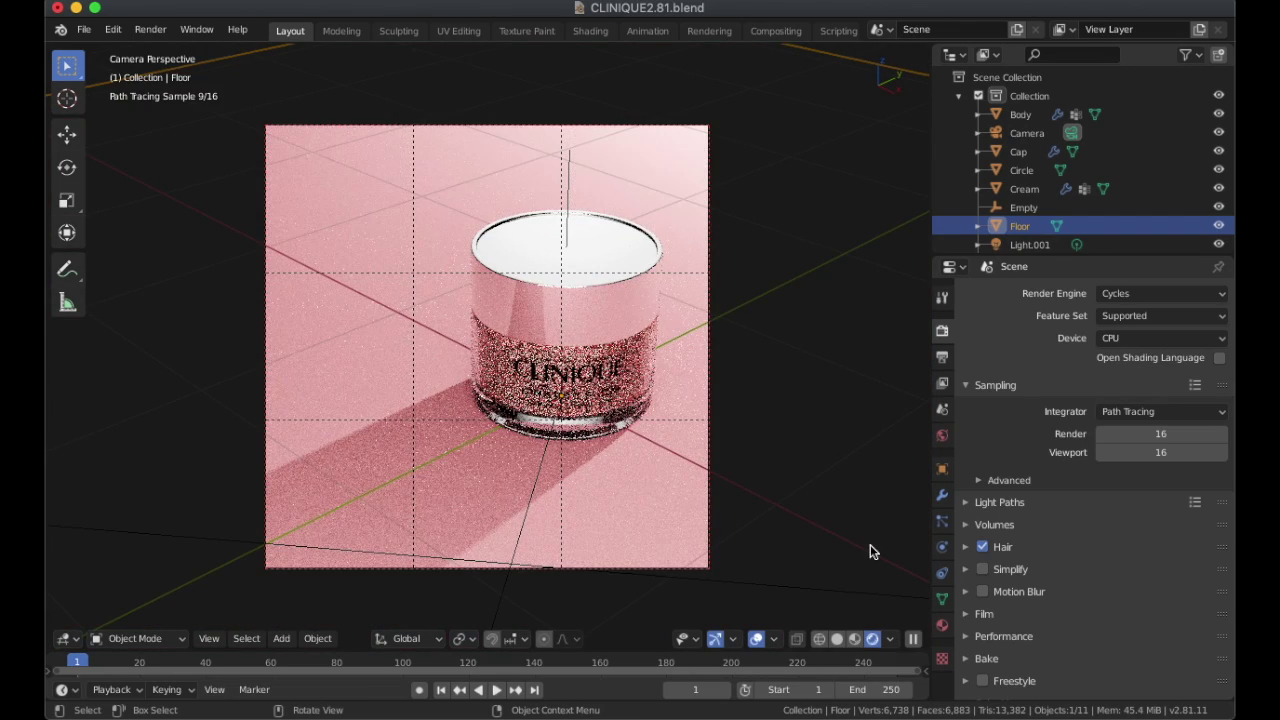
# Step: Switch to Material Preview shading and orbit around the floor, camera and jar
pyautogui.click(853, 639)
pyautogui.scroll(-3, 792, 388)
pyautogui.moveTo(792, 388); pyautogui.dragTo(728, 440, button='middle')
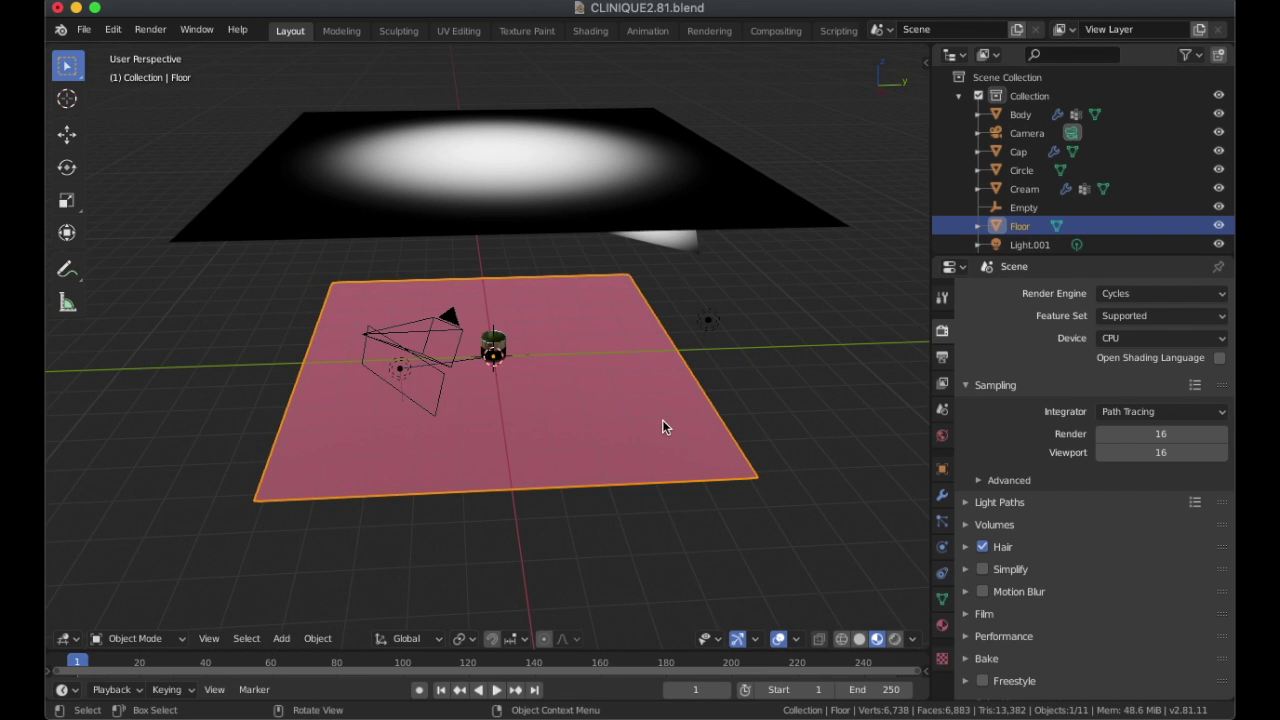
pyautogui.scroll(2, 629, 406)
pyautogui.moveTo(631, 412); pyautogui.dragTo(677, 408, button='middle')
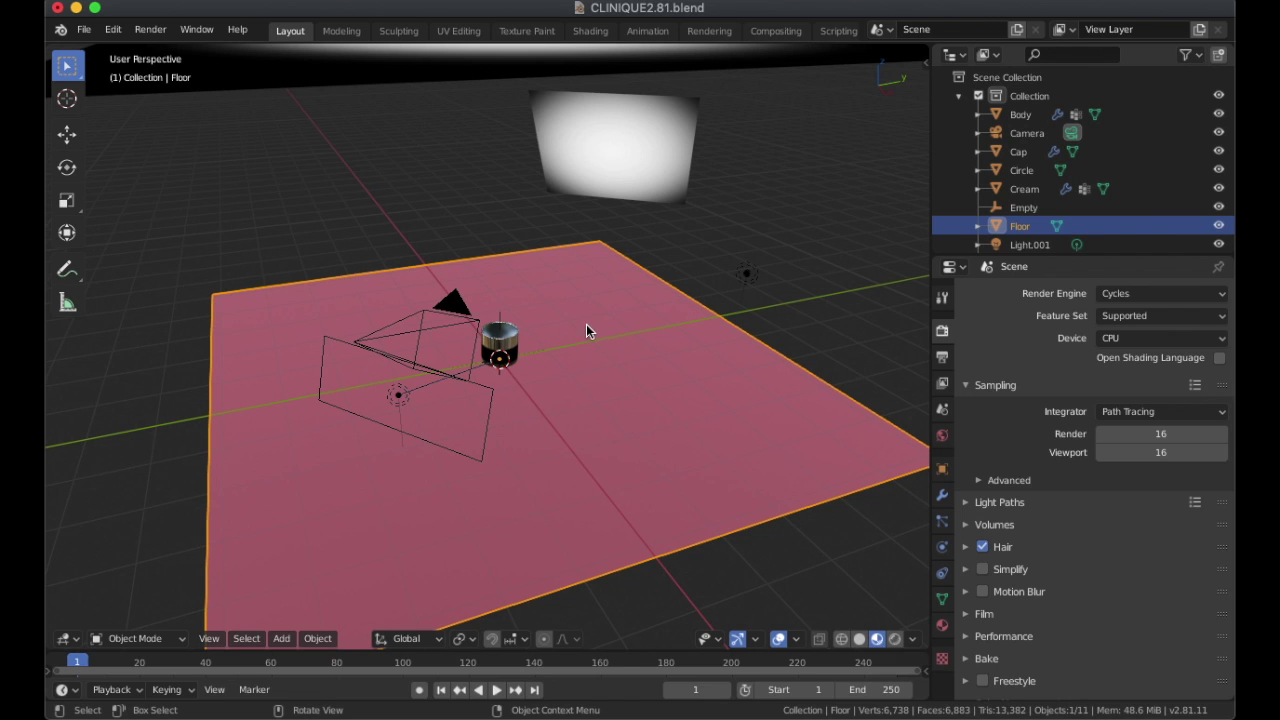
pyautogui.scroll(-5, 698, 320)
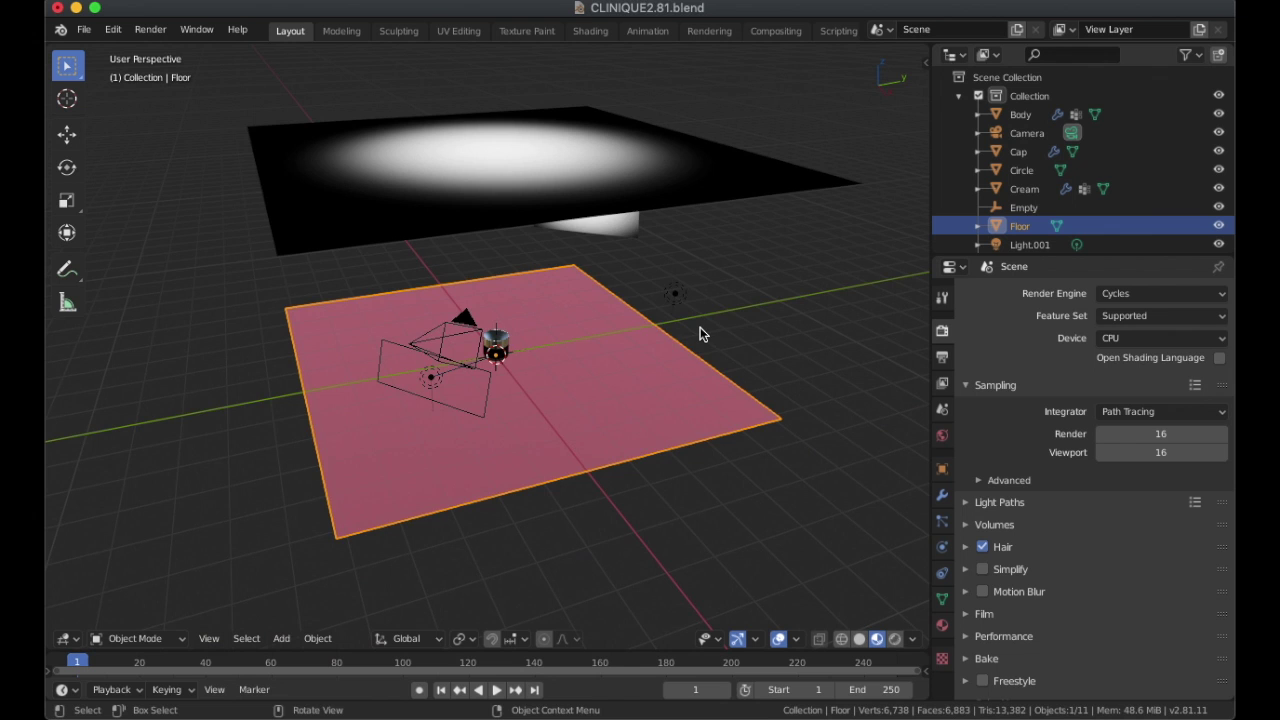
pyautogui.moveTo(686, 334); pyautogui.dragTo(550, 200, button='middle')
# Step: Inspect the light planes Top_l and Top_l.001 and the lamp Light.001 by selecting each
pyautogui.click(550, 200)
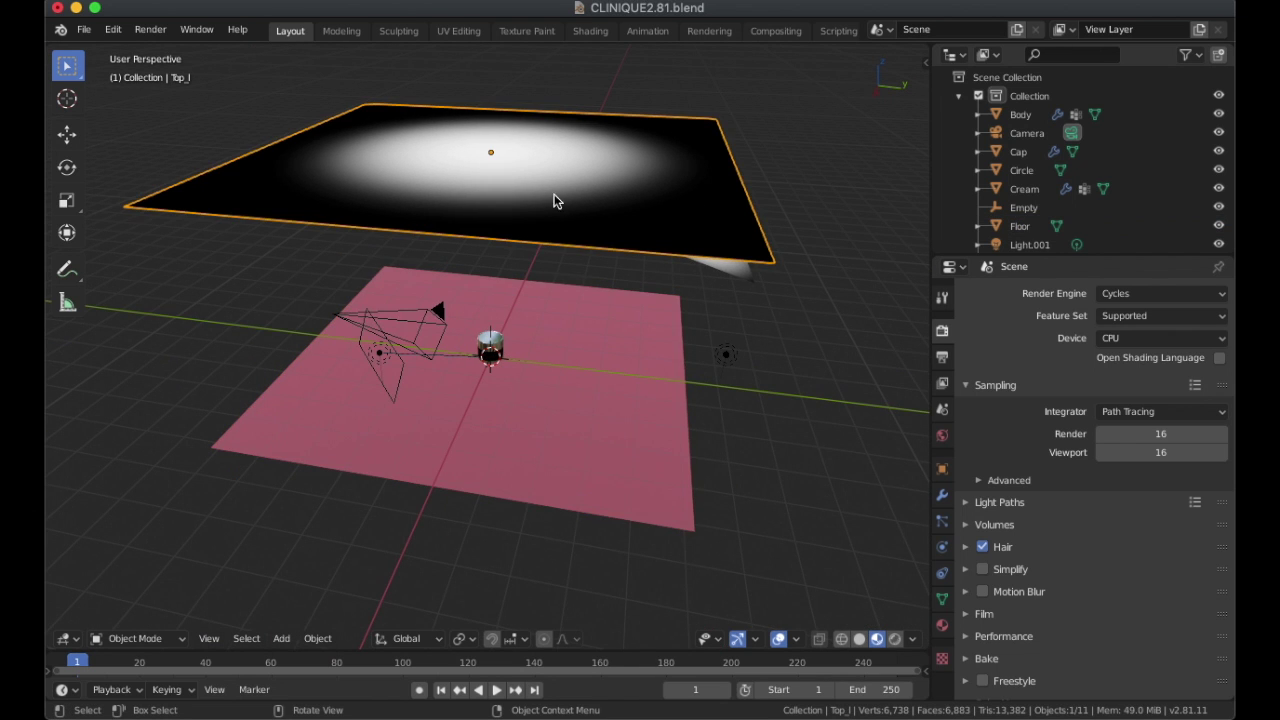
pyautogui.moveTo(749, 274); pyautogui.dragTo(681, 285, button='middle')
pyautogui.click(743, 270)
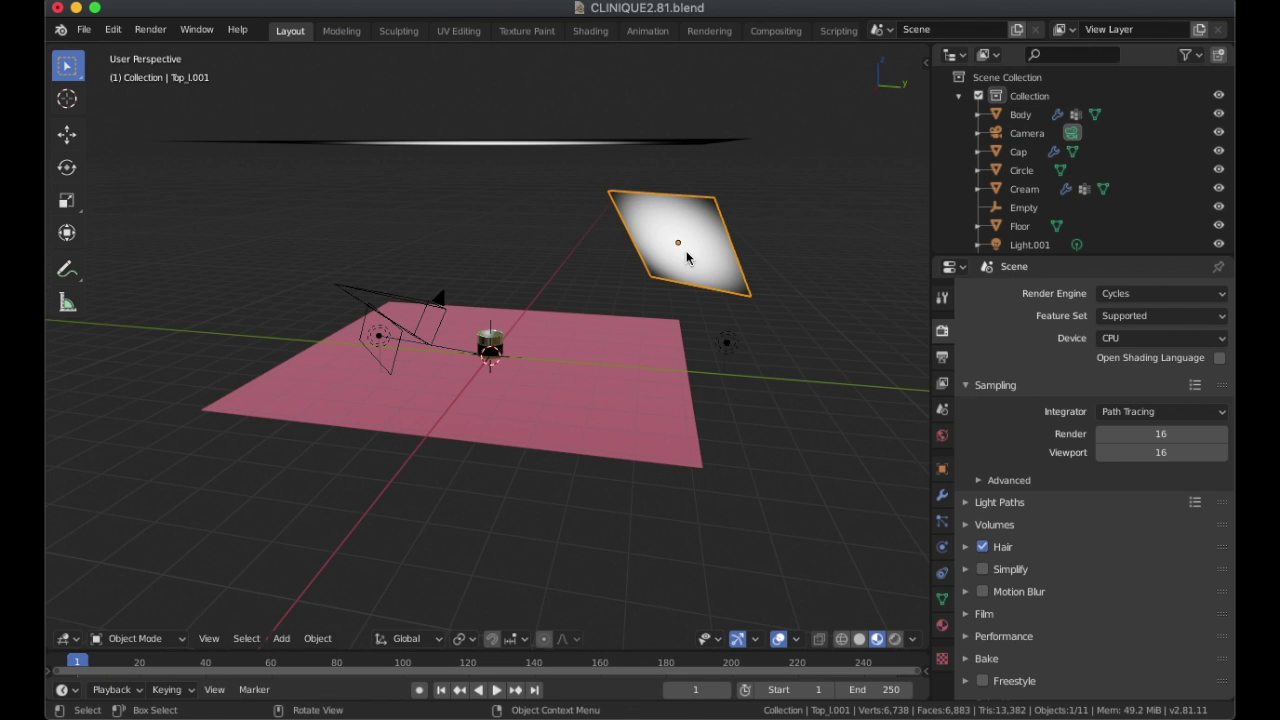
pyautogui.click(727, 346)
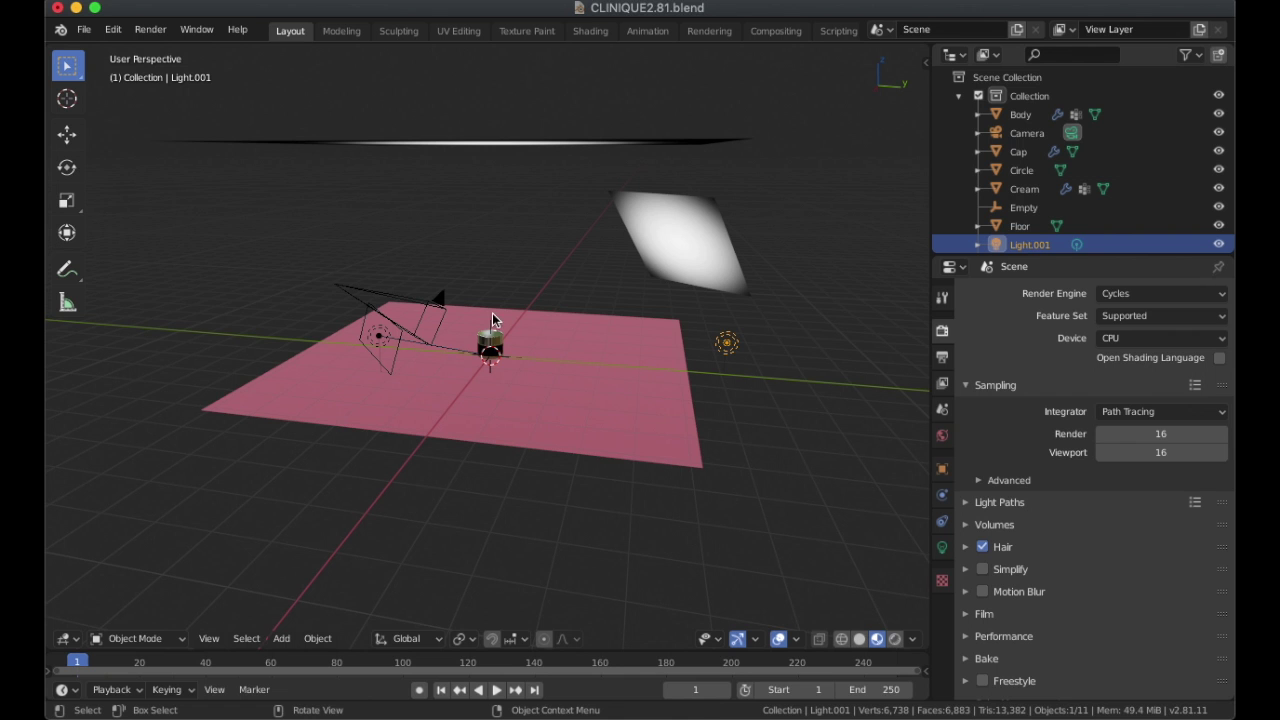
pyautogui.click(670, 232)
pyautogui.moveTo(620, 247); pyautogui.dragTo(696, 318, button='middle')
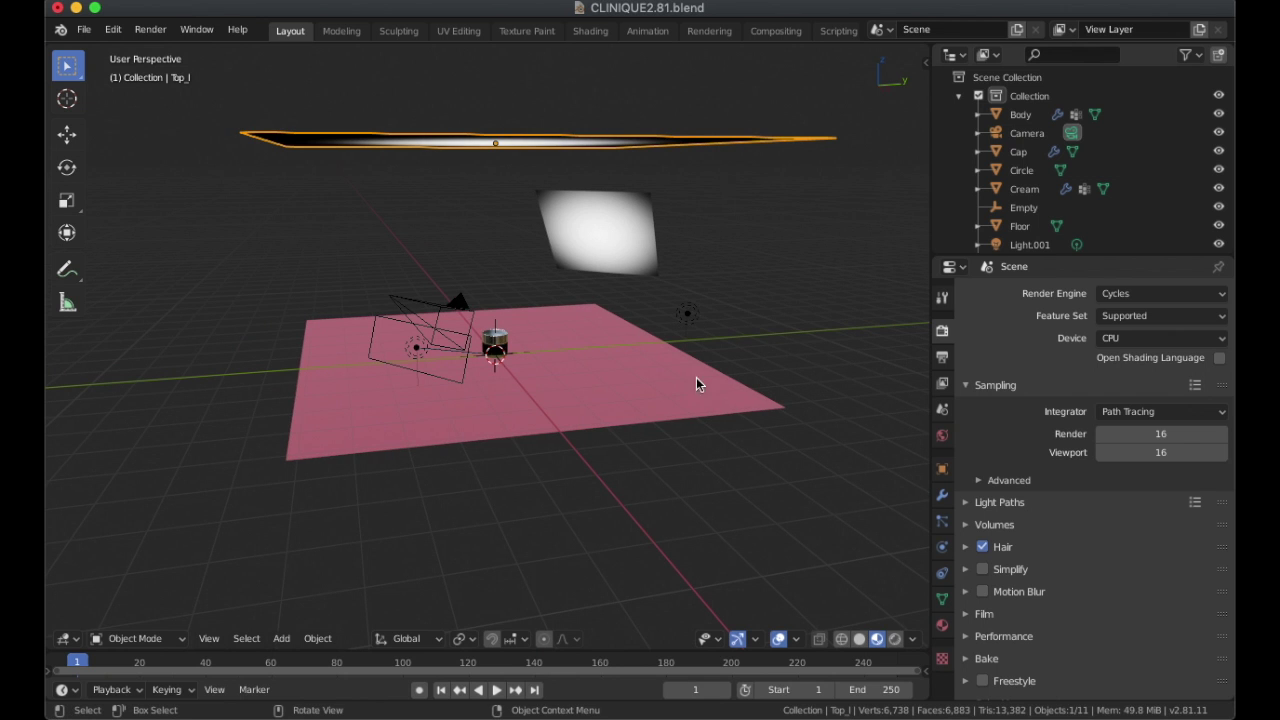
# Step: Frame the Top_l plane, then zoom out to an oblique view of the scene
pyautogui.press('KP_Decimal')
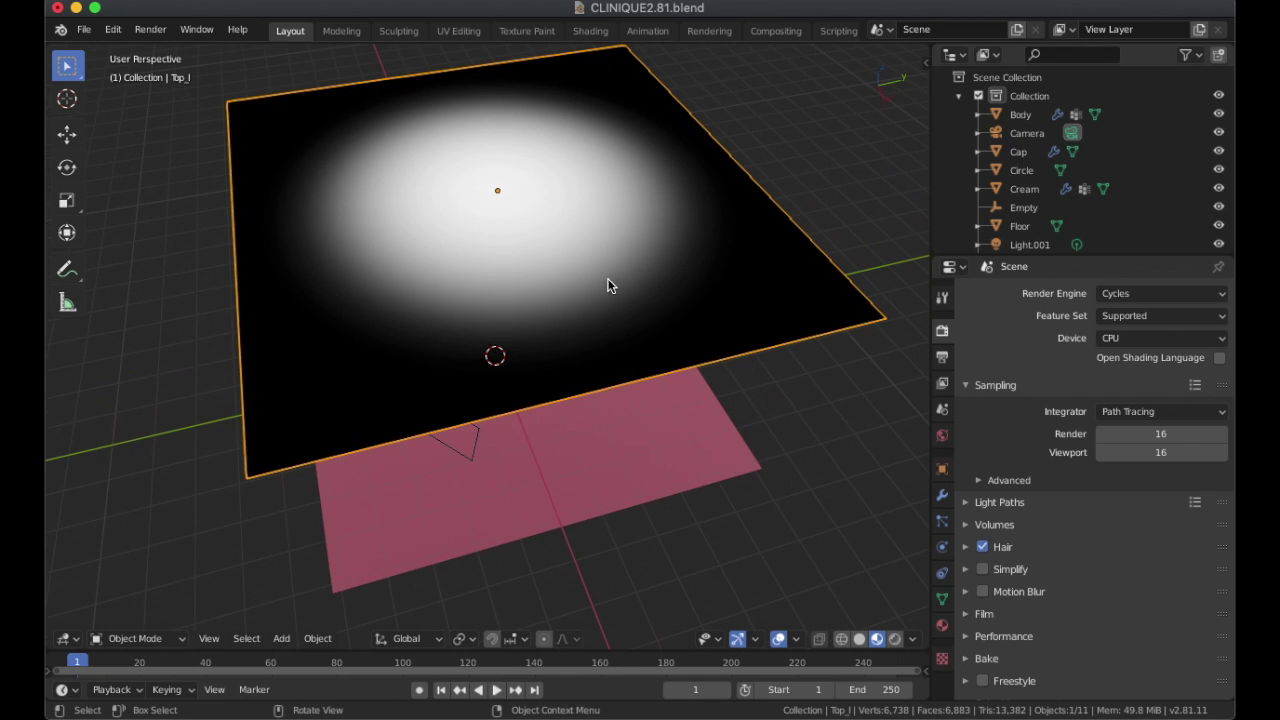
pyautogui.scroll(3, 557, 255)
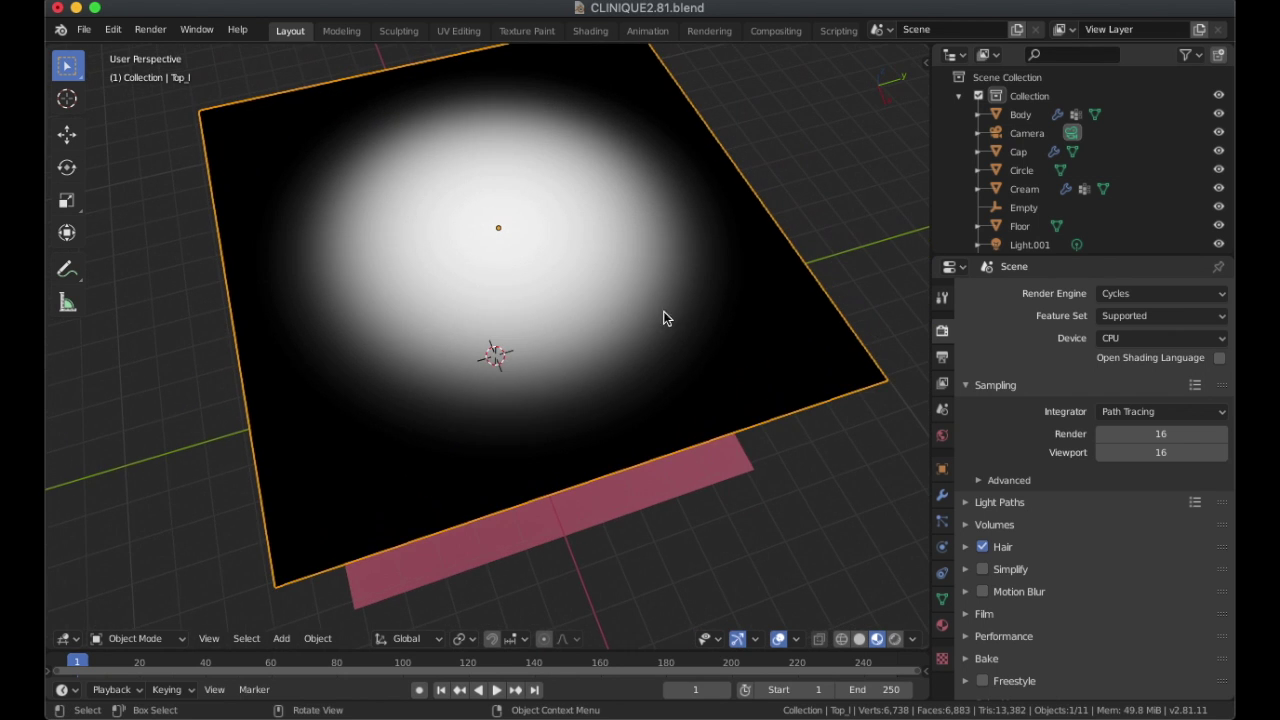
pyautogui.scroll(-4, 699, 349)
pyautogui.moveTo(699, 349); pyautogui.dragTo(677, 266, button='middle')
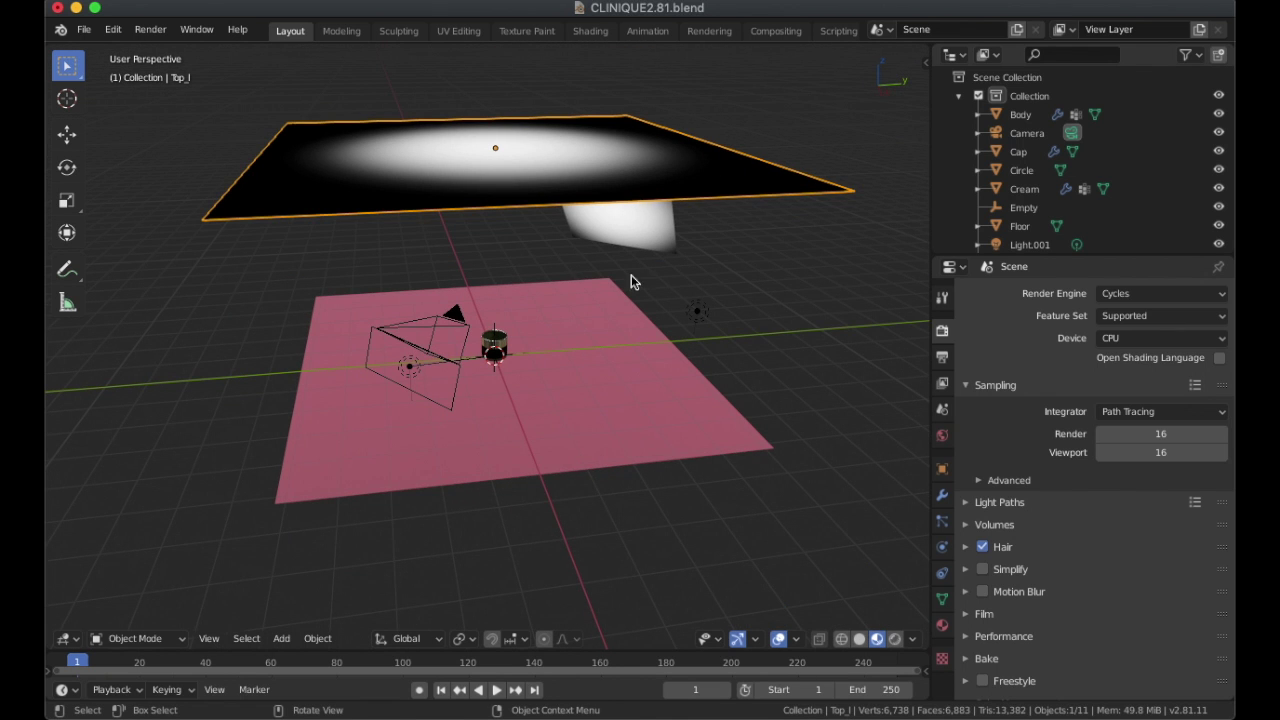
# Step: In camera view, hide Light.001, Spot, Top_l.001 and Top_l in the Outliner
pyautogui.press('KP_0')
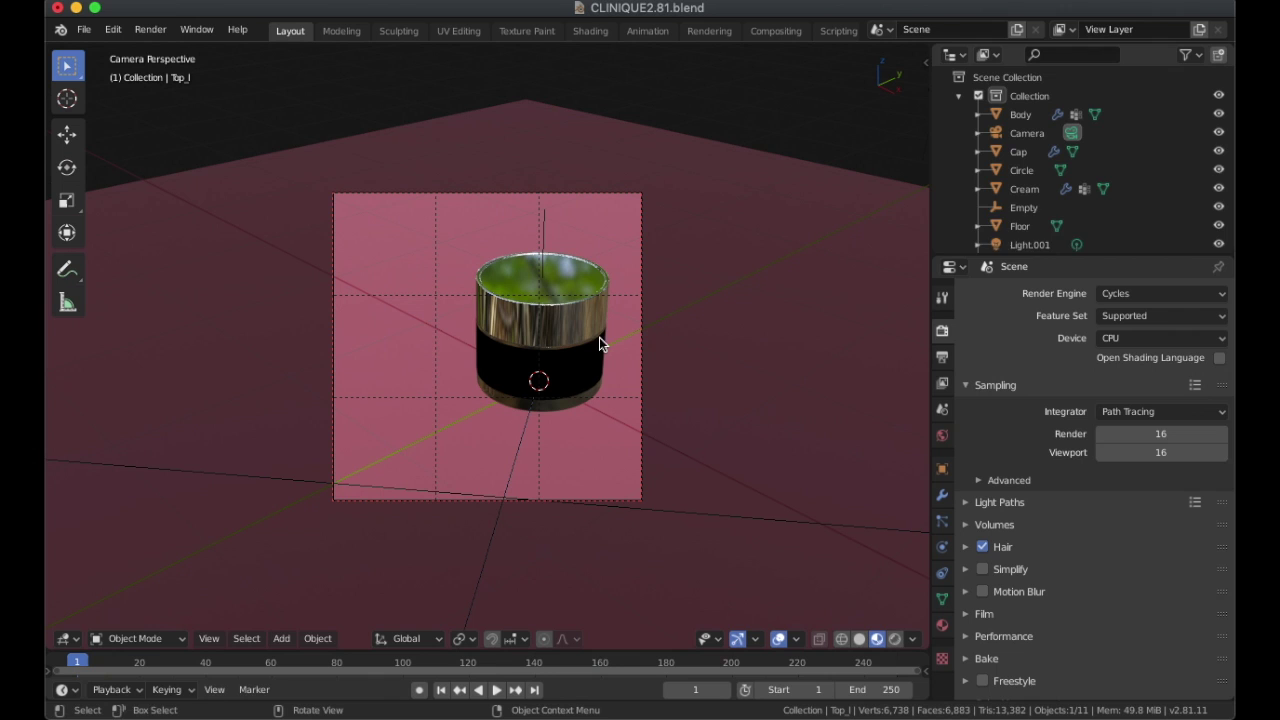
pyautogui.scroll(-2, 1160, 214)
pyautogui.scroll(-1, 1164, 213)
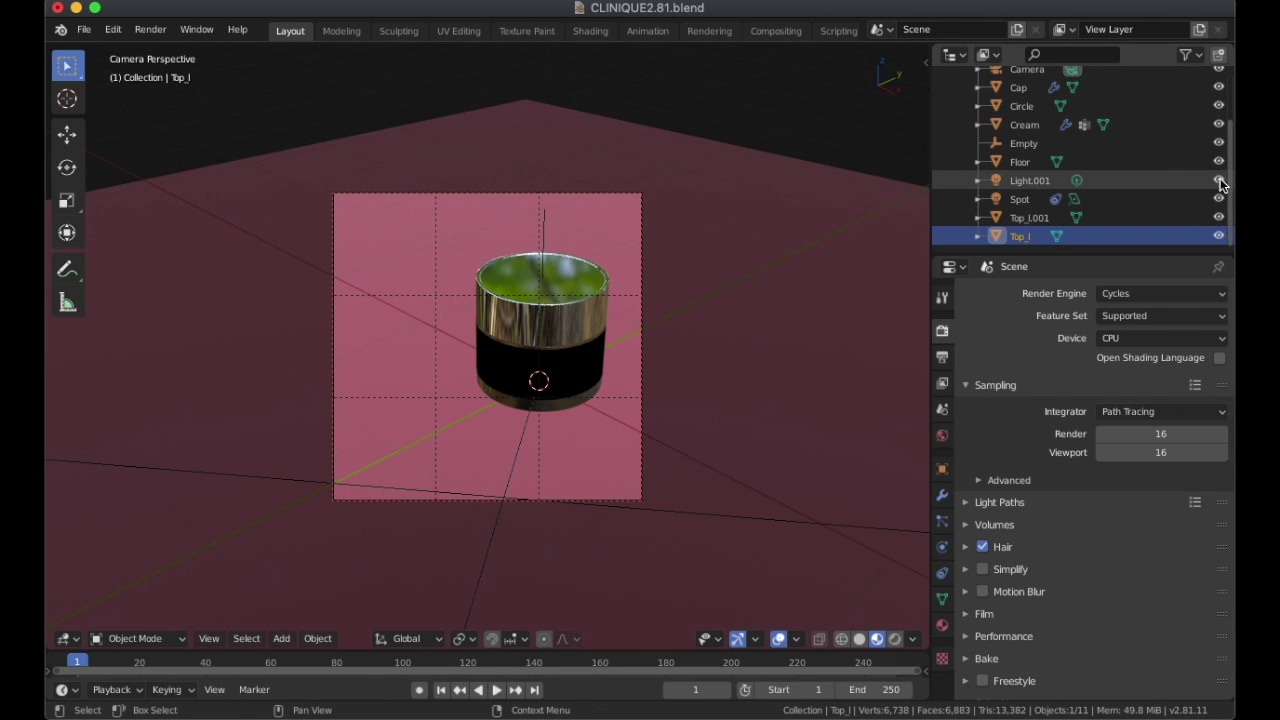
pyautogui.moveTo(1218, 180); pyautogui.dragTo(1220, 237)
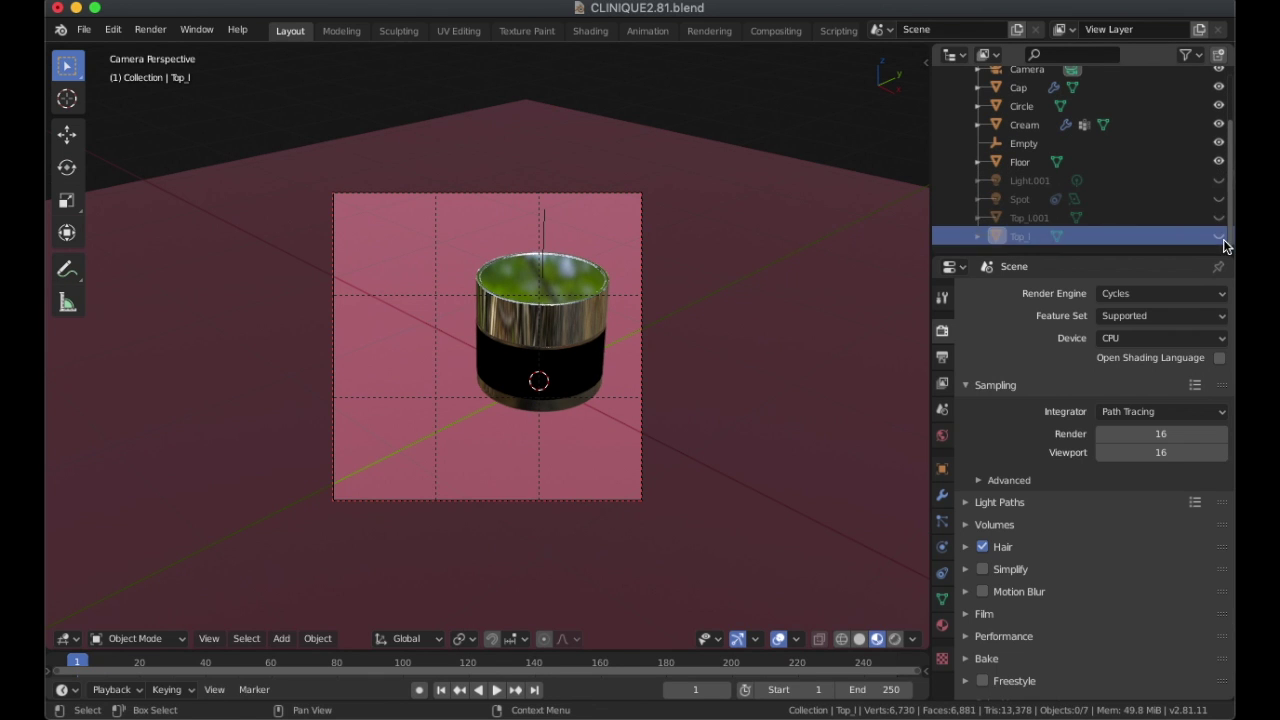
# Step: Render the viewport with only Light.001 visible and compare it with the reference photo
pyautogui.click(895, 640)
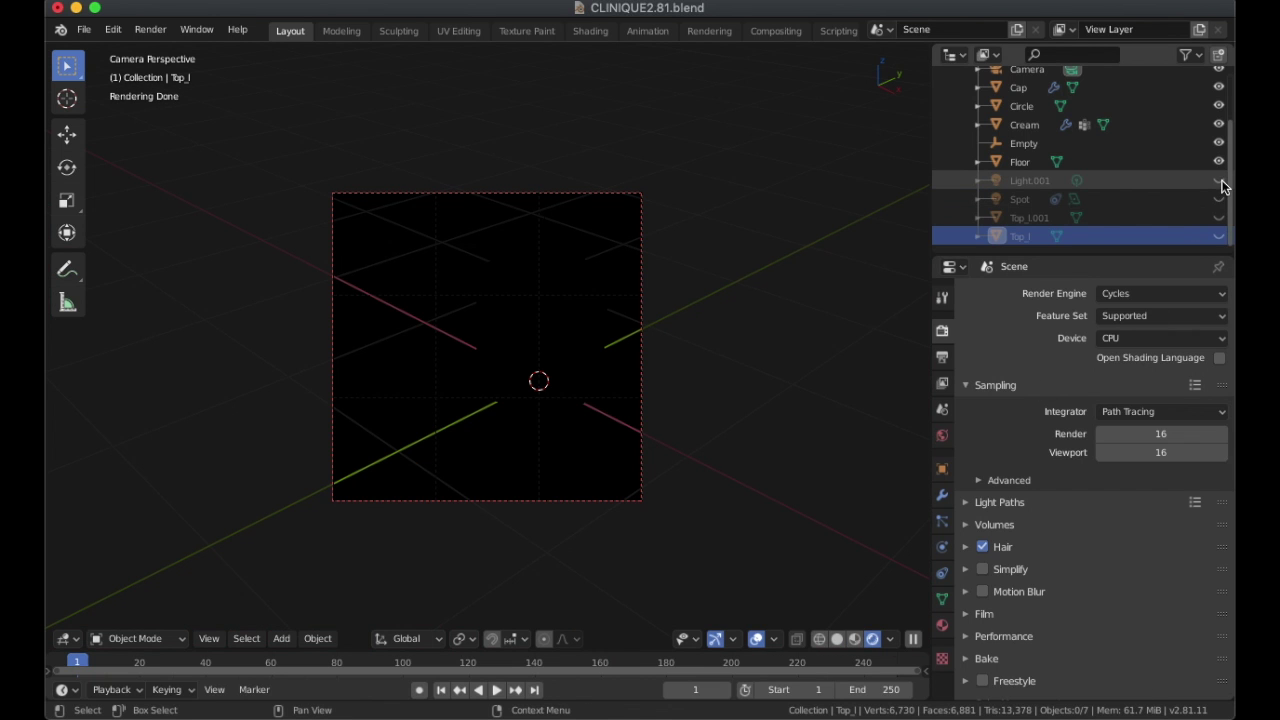
pyautogui.click(1218, 181)
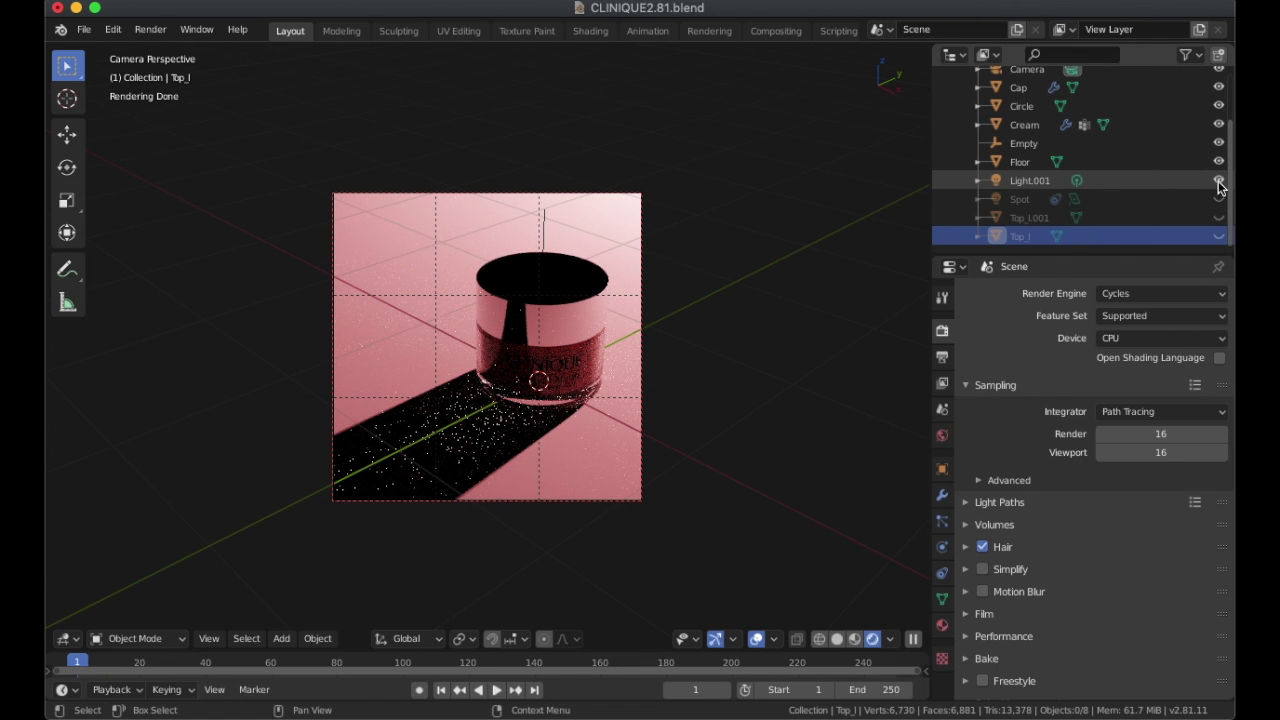
pyautogui.hotkey('ctrl', 'Left')
pyautogui.hotkey('ctrl', 'Right')
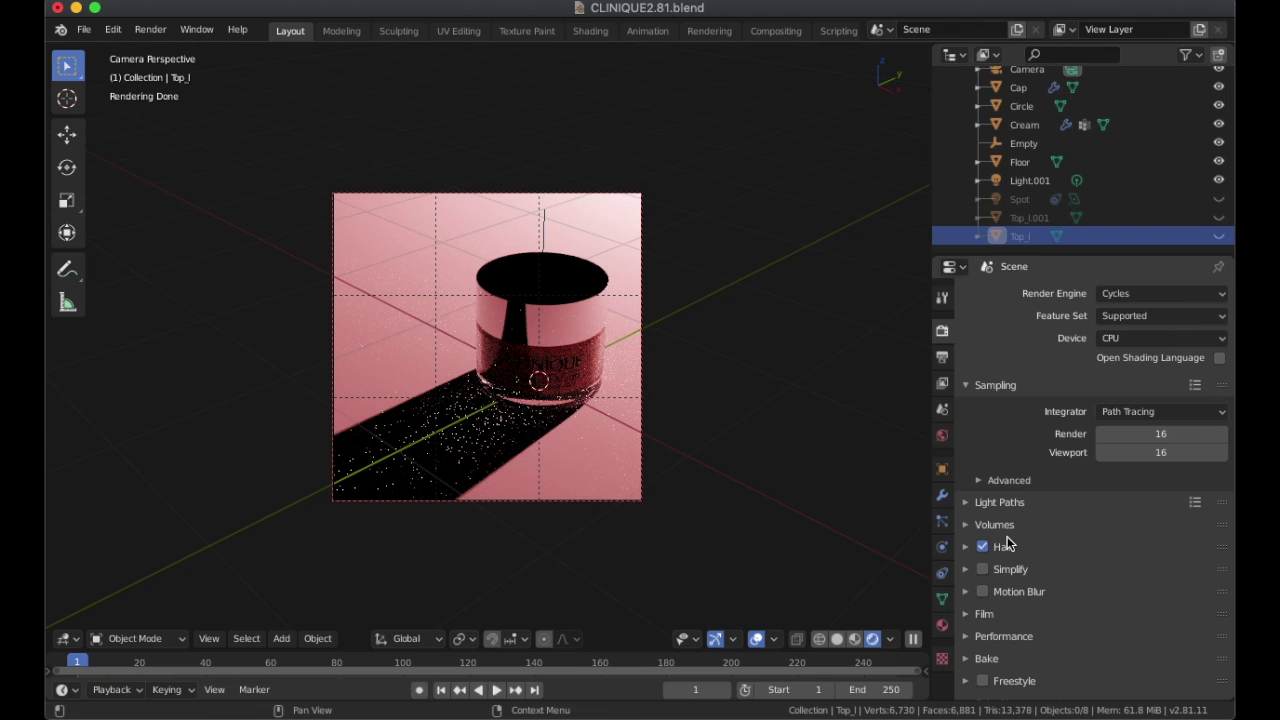
# Step: Set Light.001's light size to 0.08 m so the jar casts a hard shadow
pyautogui.click(1040, 180)
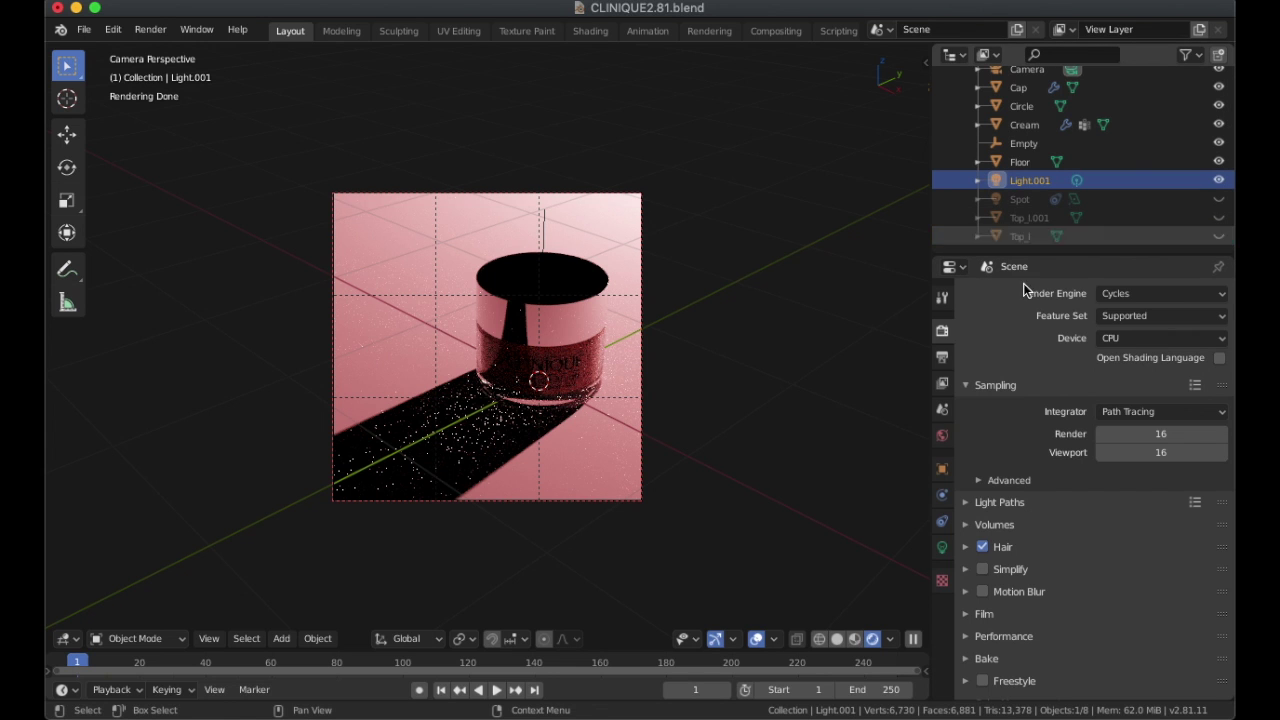
pyautogui.click(942, 547)
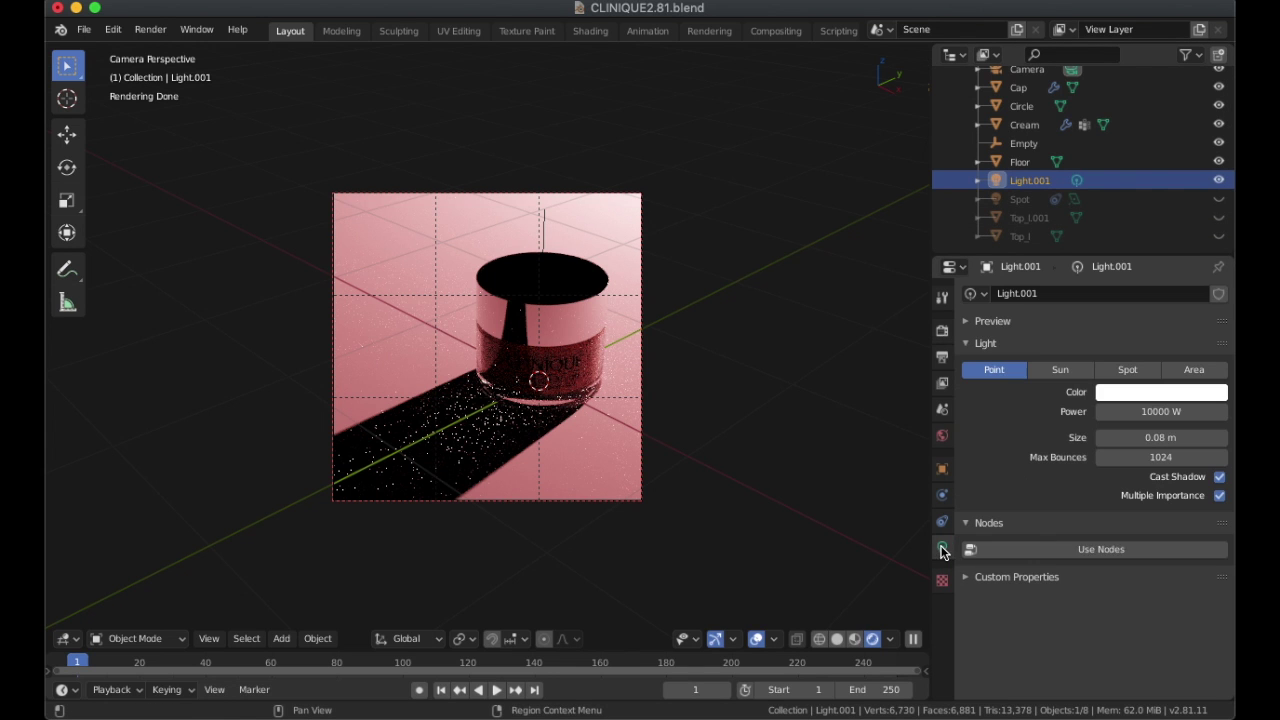
pyautogui.click(1149, 437)
pyautogui.write('0.6')
pyautogui.press('Return')
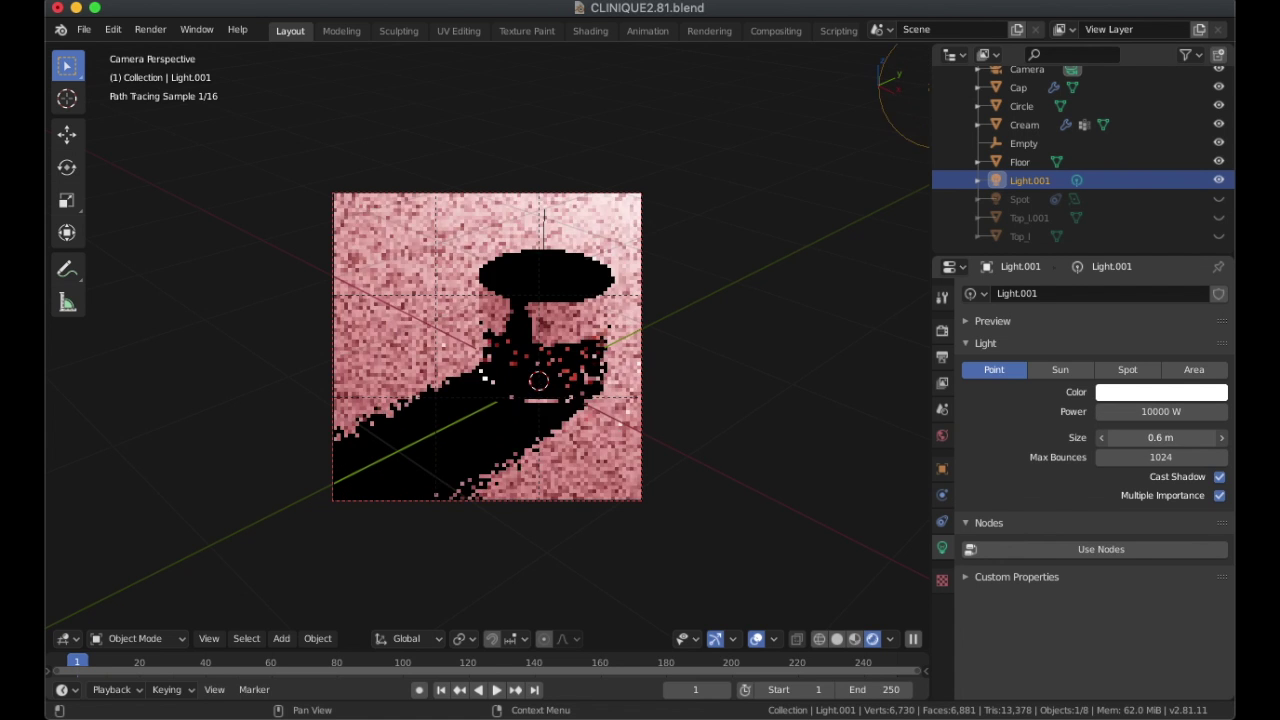
pyautogui.moveTo(1160, 437); pyautogui.dragTo(1245, 437)
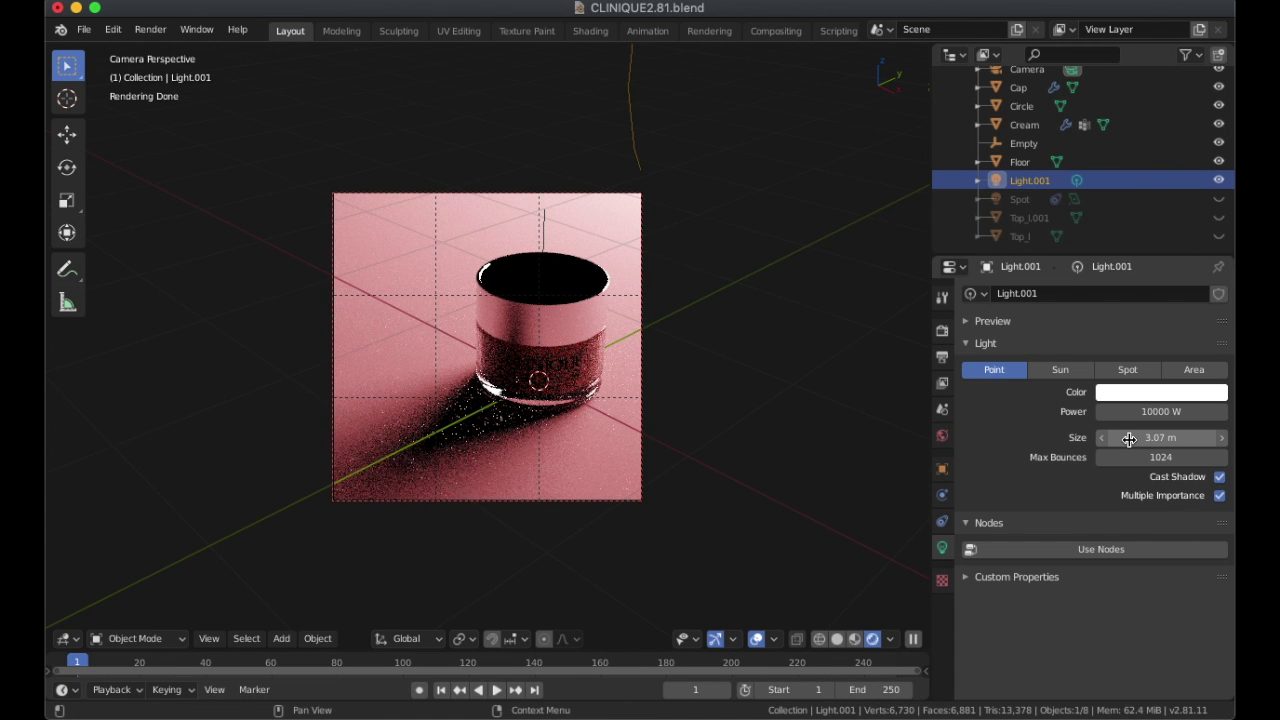
pyautogui.moveTo(1129, 440); pyautogui.dragTo(1043, 437)
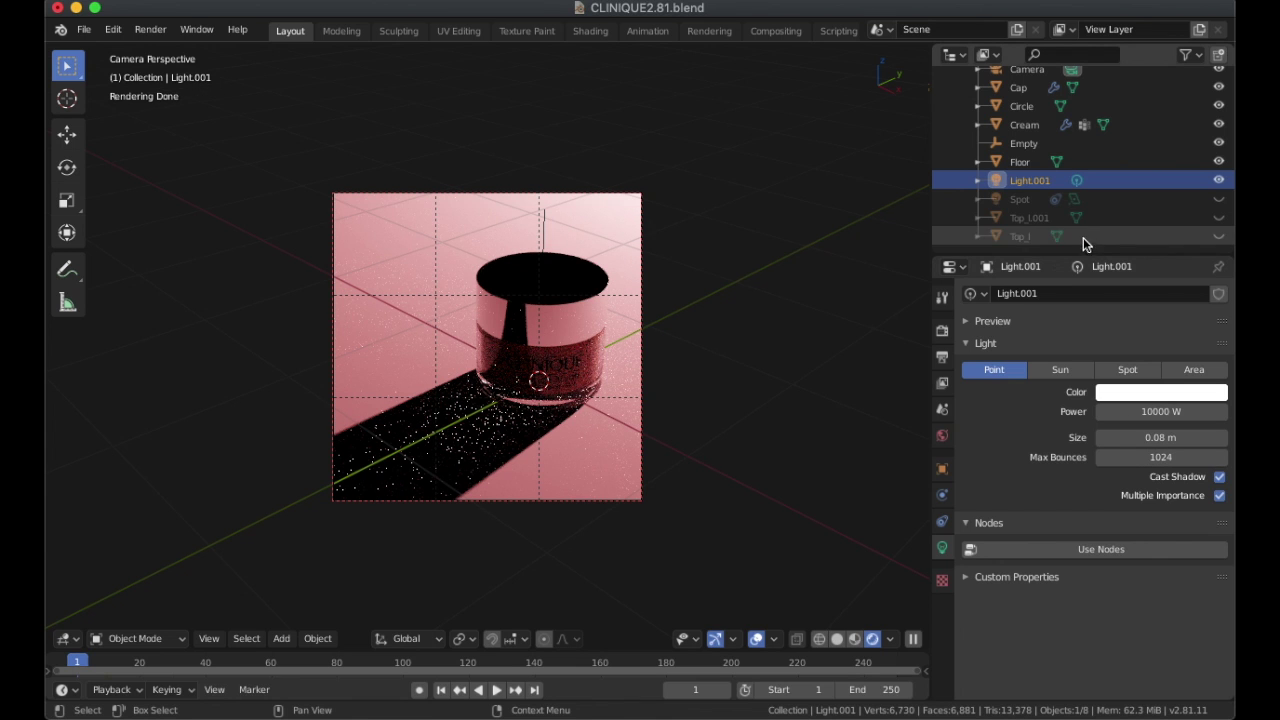
# Step: Hide Light.001, show the Spot light, and check its lighting through the camera
pyautogui.click(1219, 180)
pyautogui.click(1218, 199)
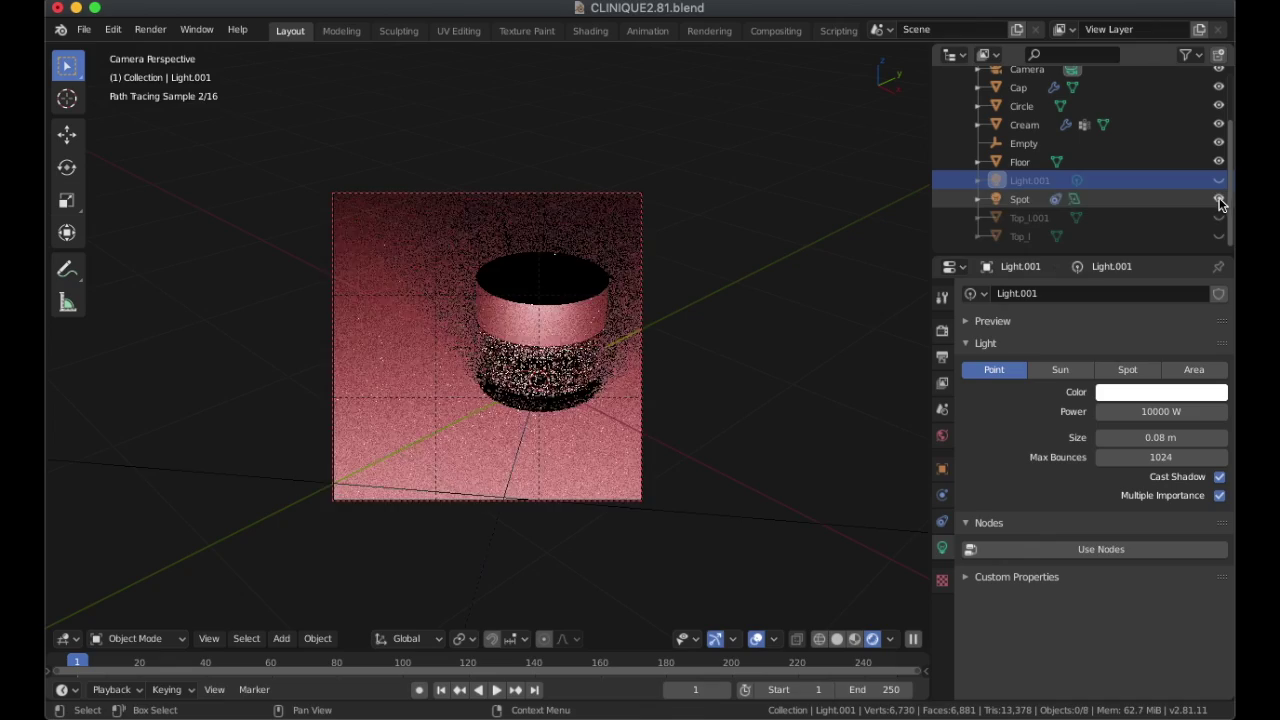
pyautogui.moveTo(808, 359); pyautogui.dragTo(684, 362, button='middle')
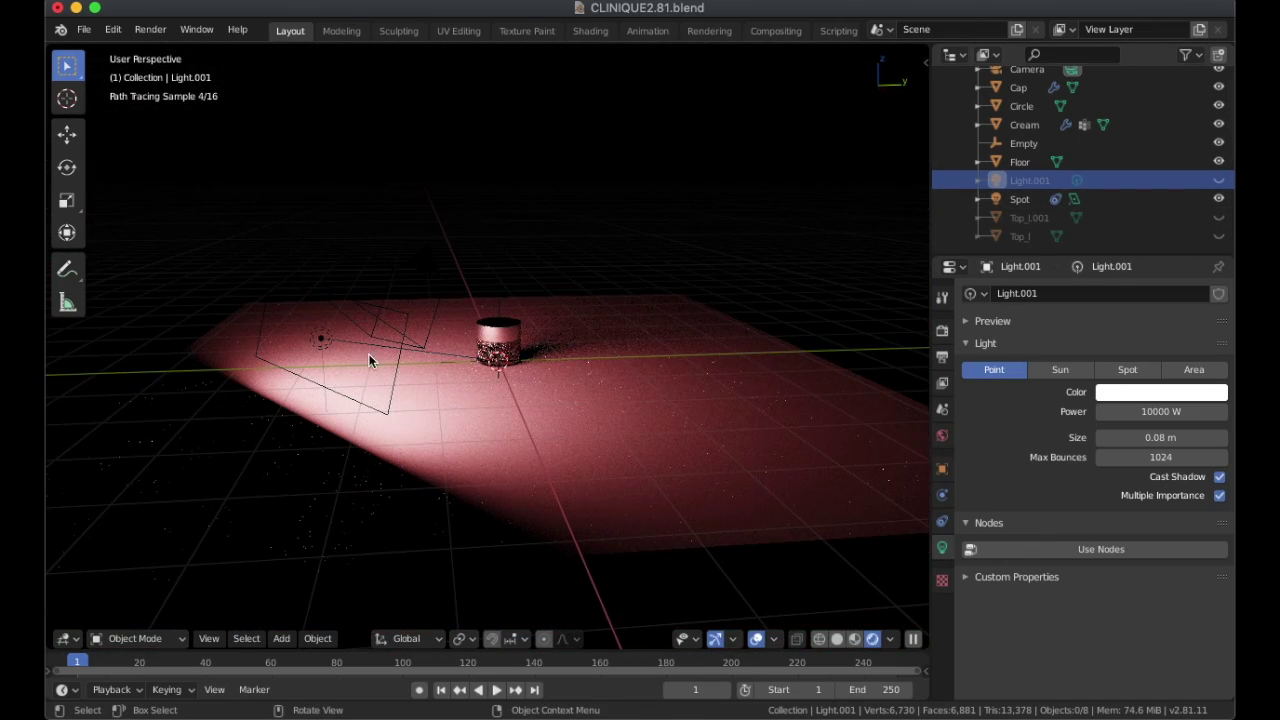
pyautogui.press('KP_0')
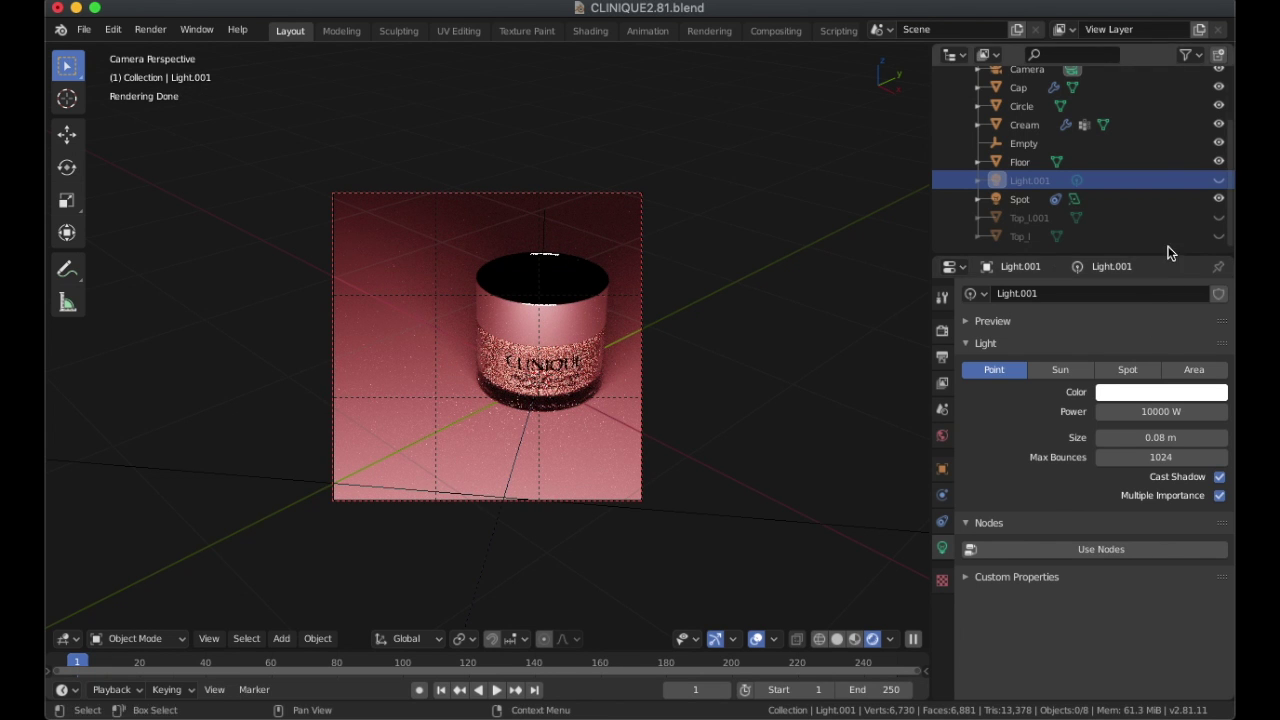
# Step: Select Spot to check its settings and compare by toggling Light.001 on and off
pyautogui.click(1020, 201)
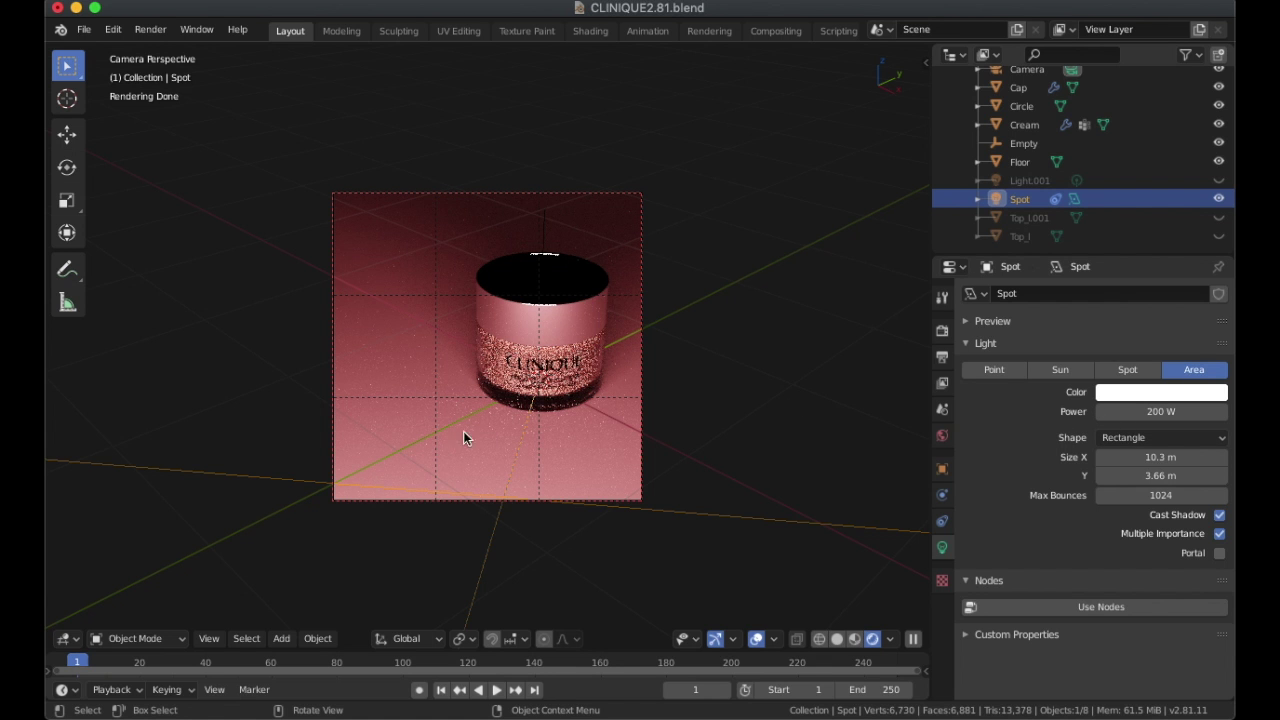
pyautogui.click(1219, 180)
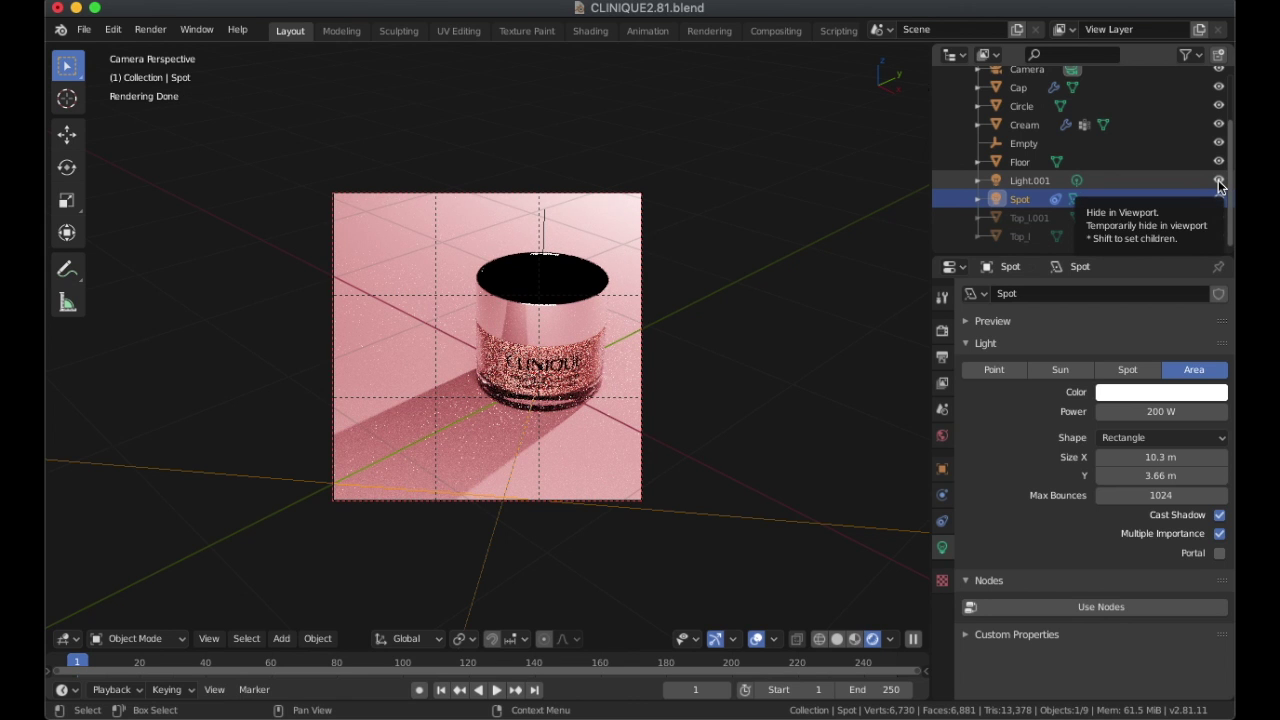
pyautogui.click(1219, 180)
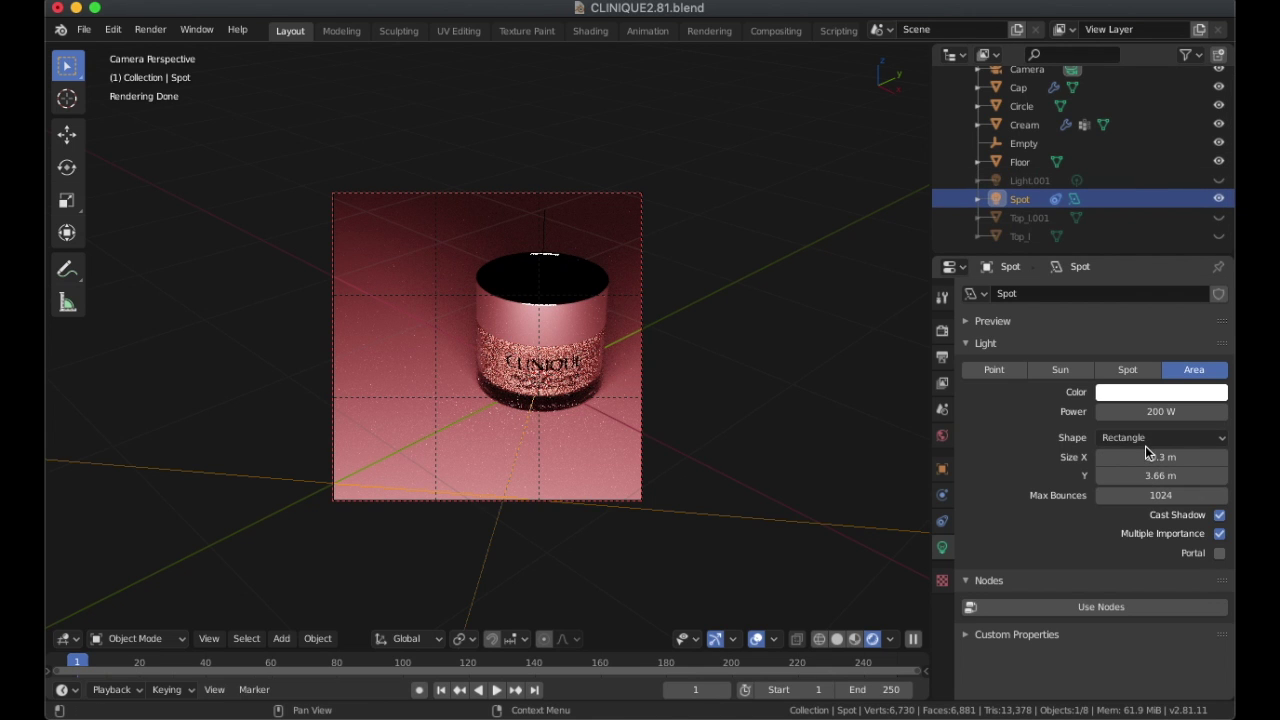
# Step: Hide Spot and Top_l.001, show Top_l, and orbit above the lit floor
pyautogui.click(1219, 199)
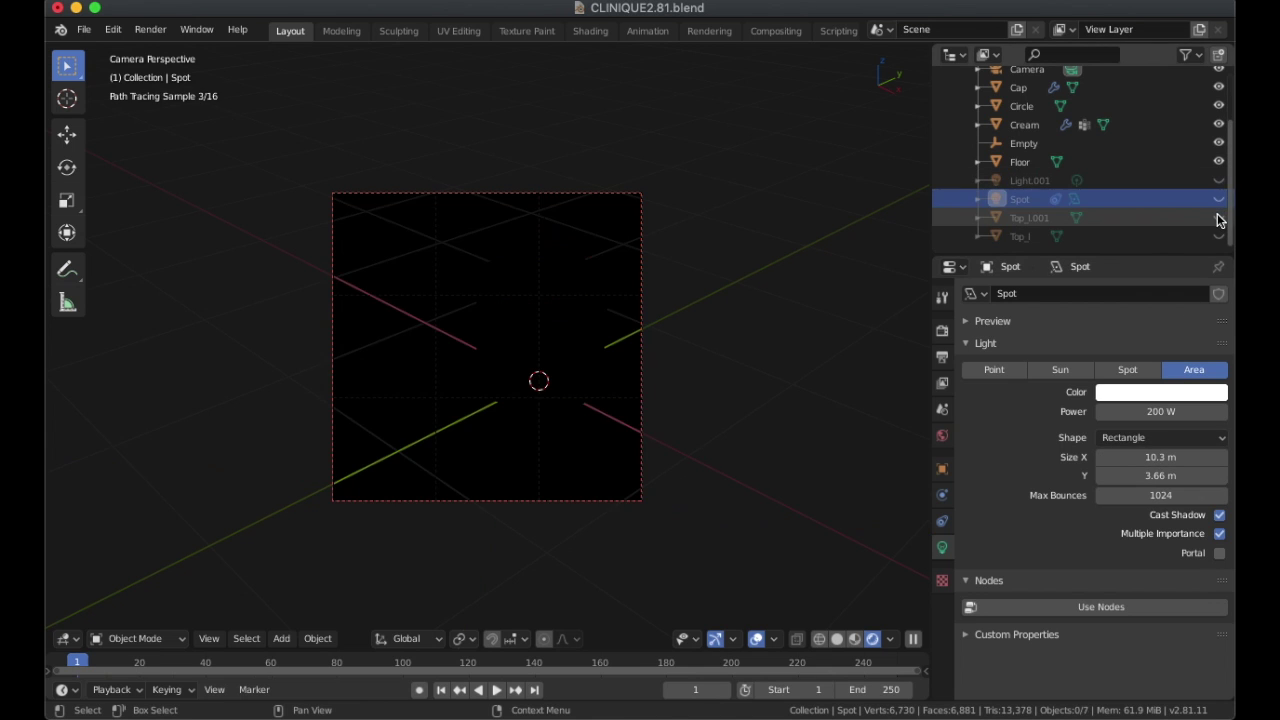
pyautogui.click(1219, 218)
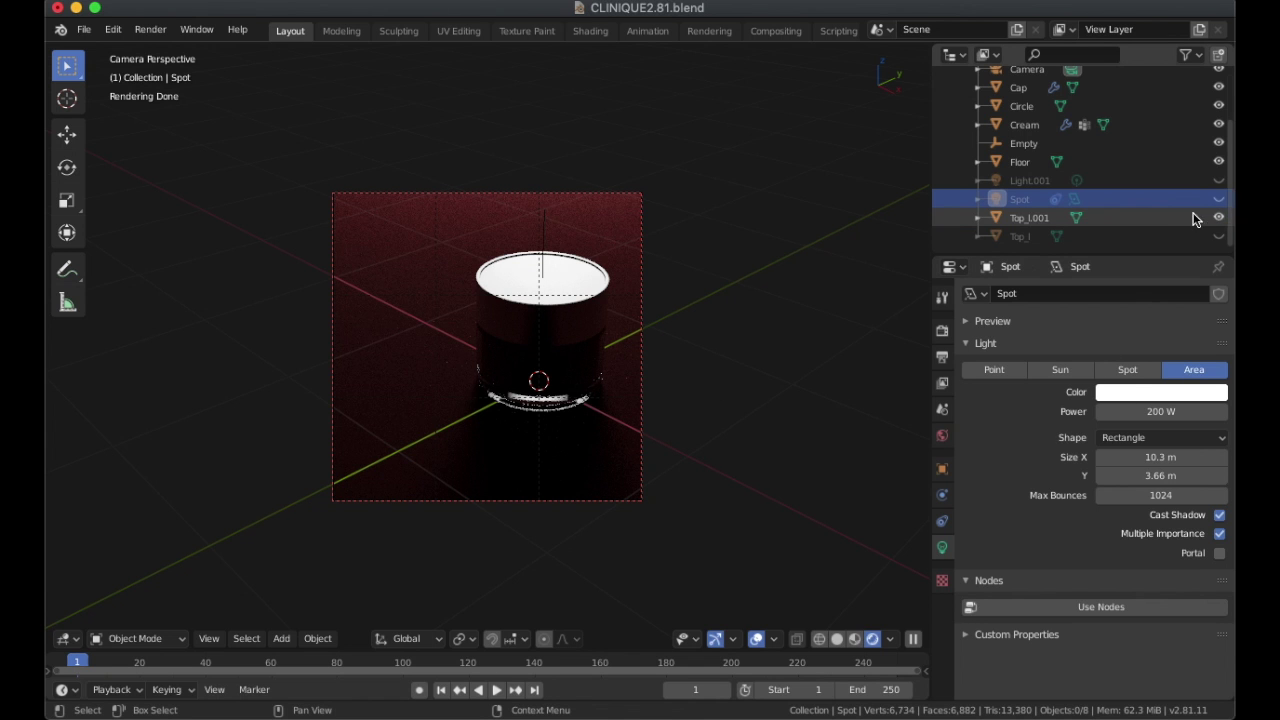
pyautogui.click(1218, 217)
pyautogui.click(1218, 236)
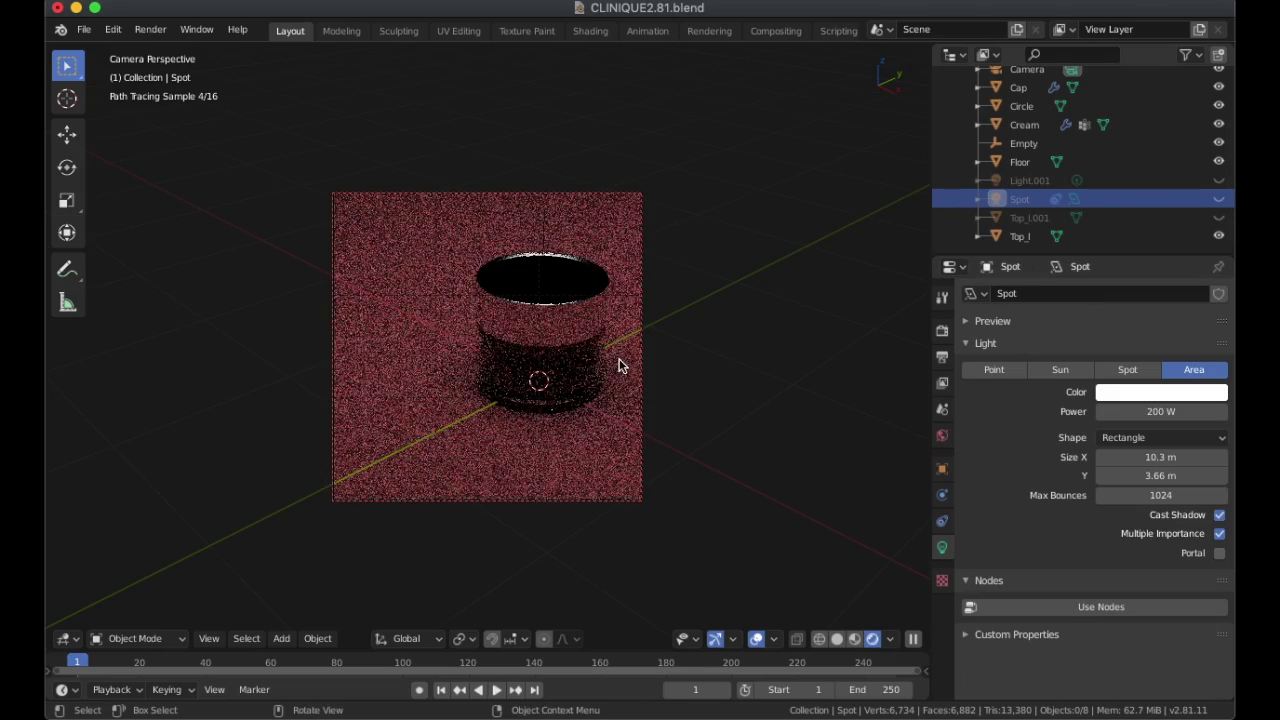
pyautogui.moveTo(751, 317); pyautogui.dragTo(618, 340, button='middle')
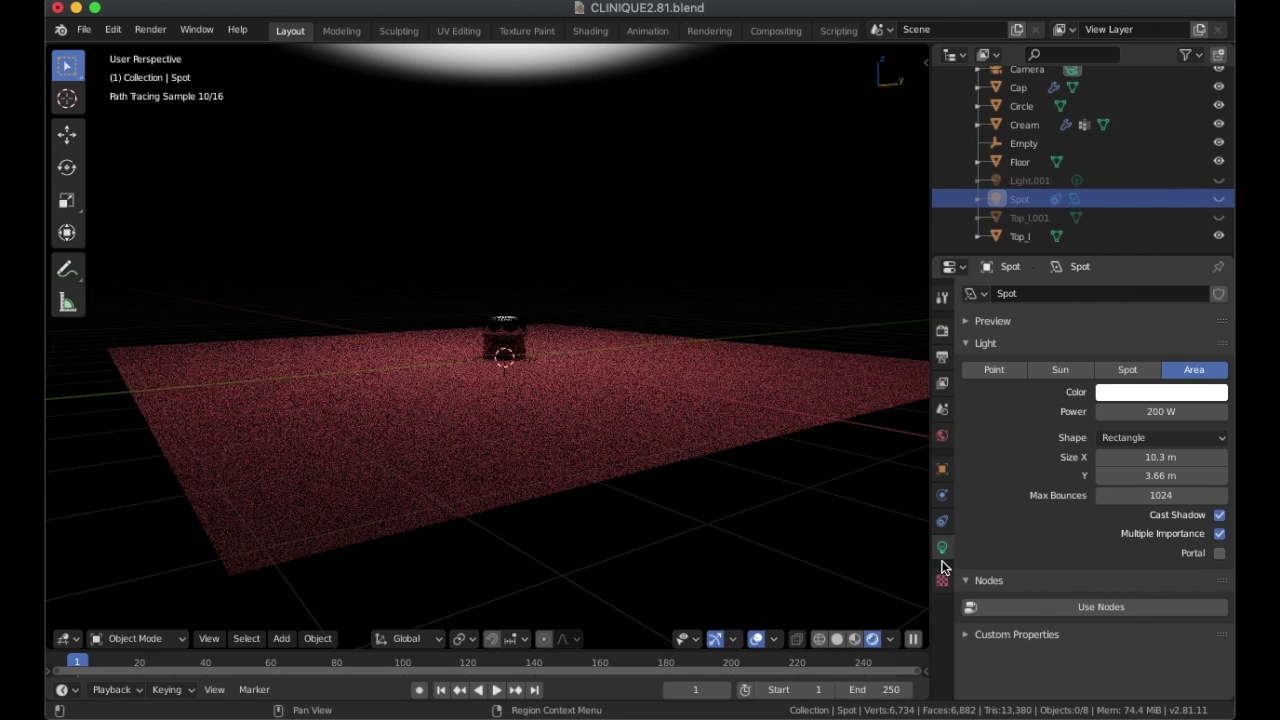
# Step: Inspect Top_l's Light 1 emission nodes, then return to Layout in Material Preview shading
pyautogui.click(562, 76)
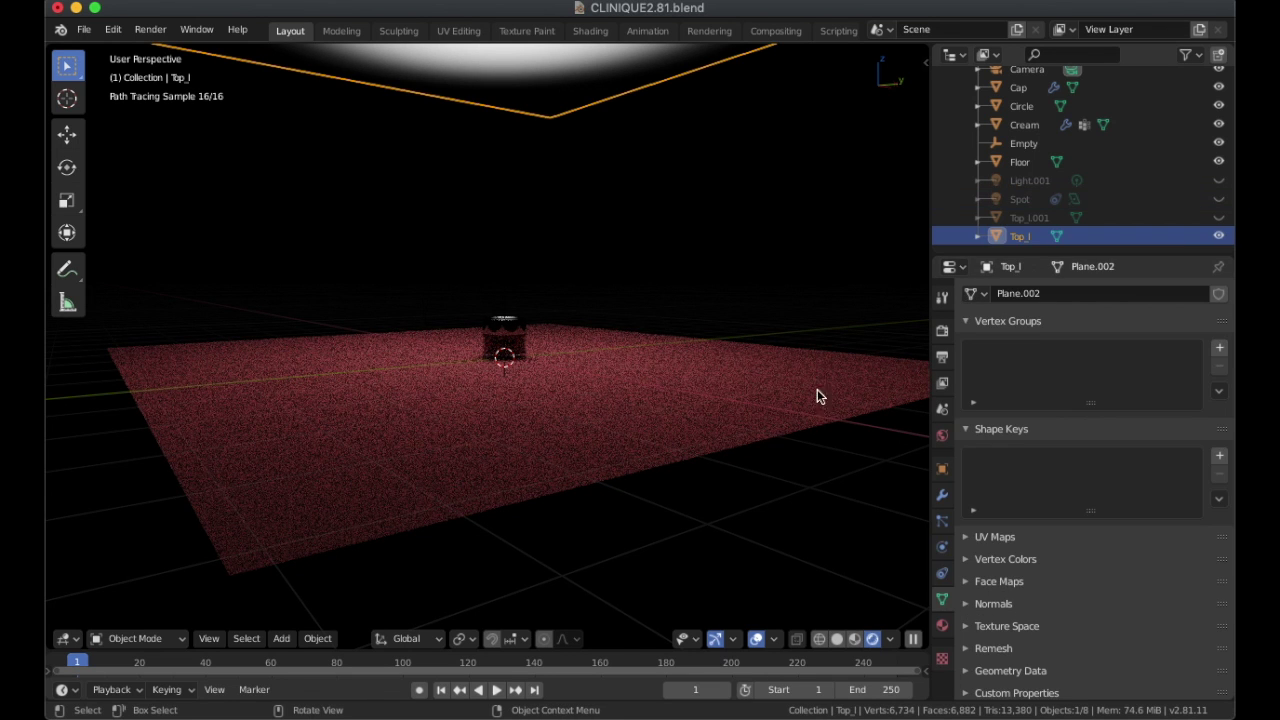
pyautogui.click(942, 625)
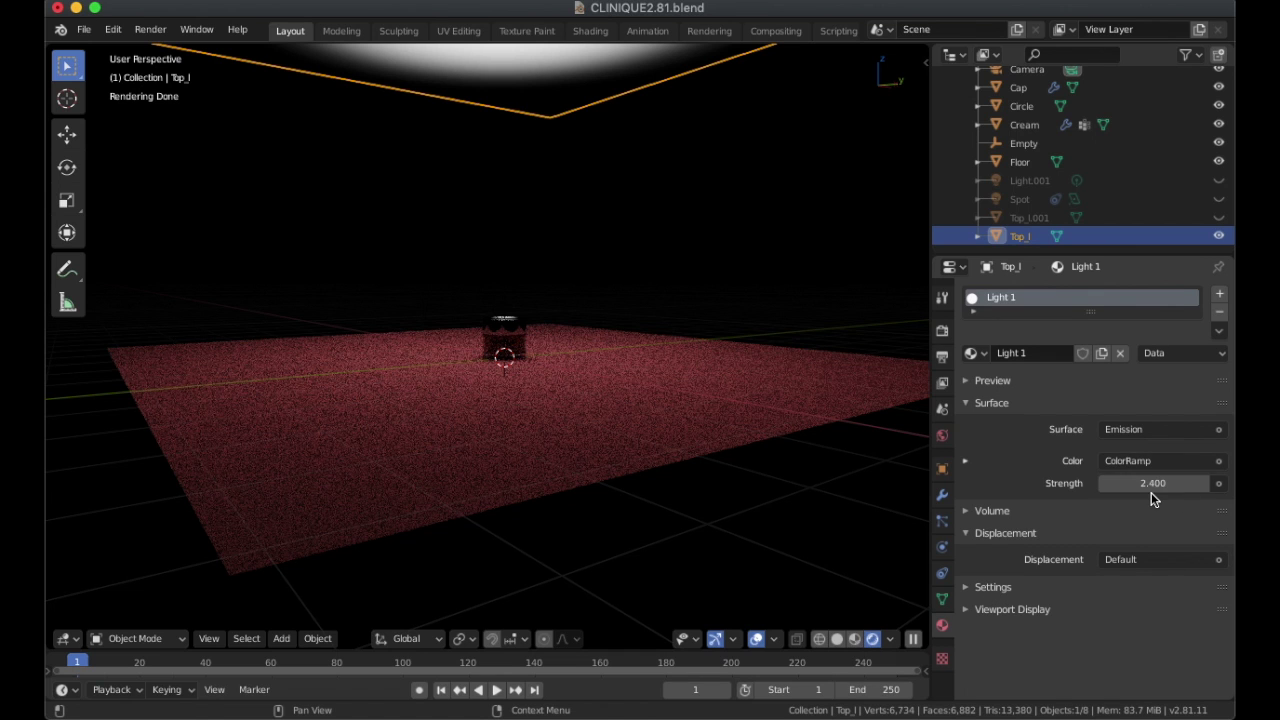
pyautogui.click(592, 31)
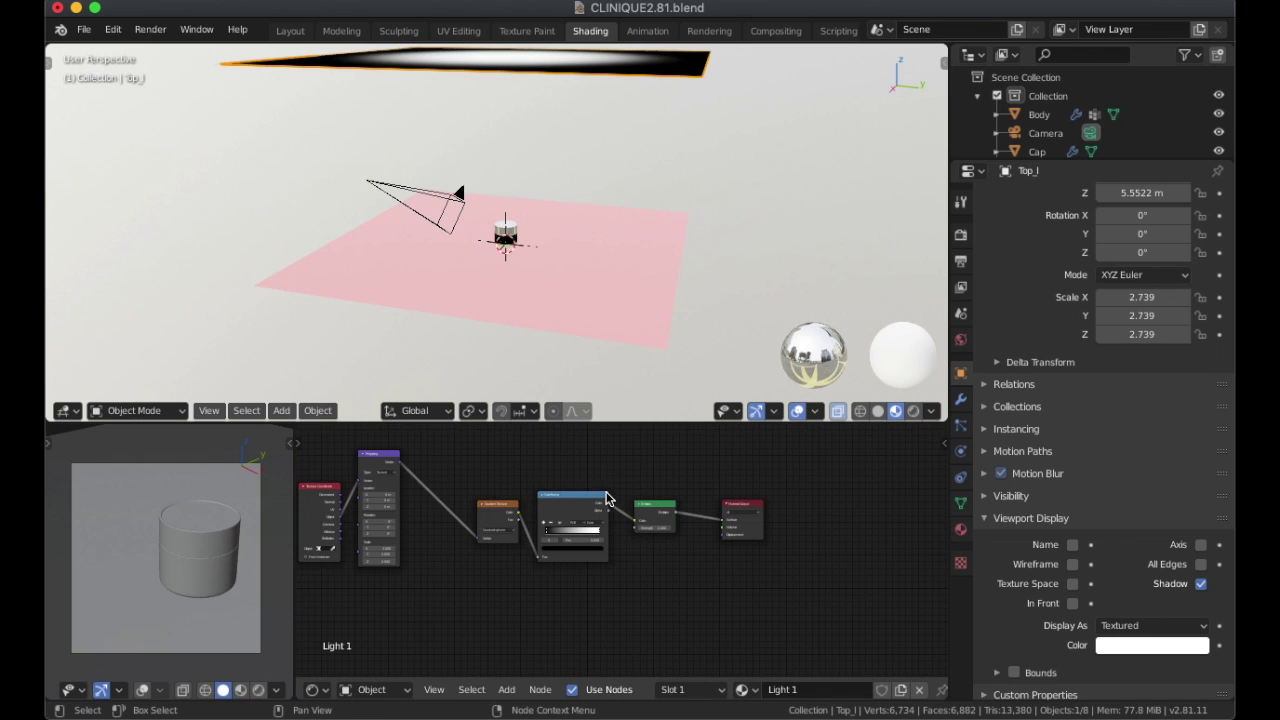
pyautogui.scroll(4, 596, 477)
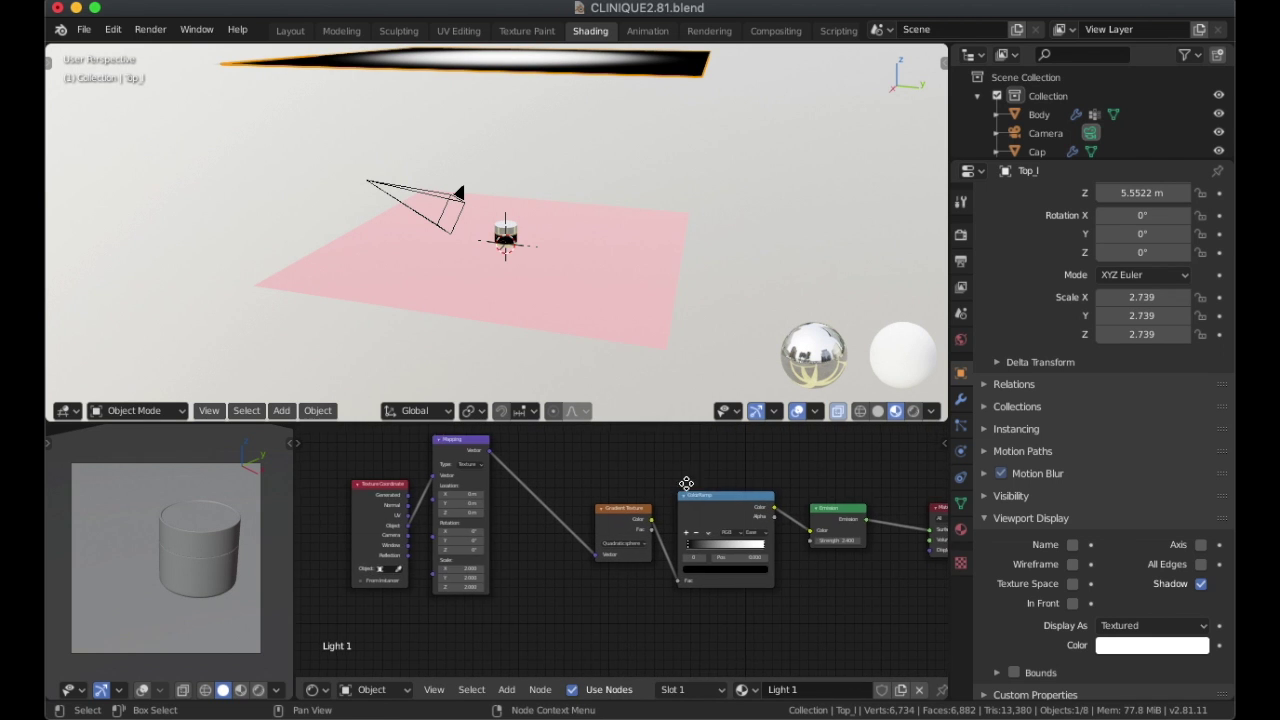
pyautogui.moveTo(686, 484); pyautogui.dragTo(634, 486, button='middle')
pyautogui.scroll(1, 636, 486)
pyautogui.scroll(1, 645, 487)
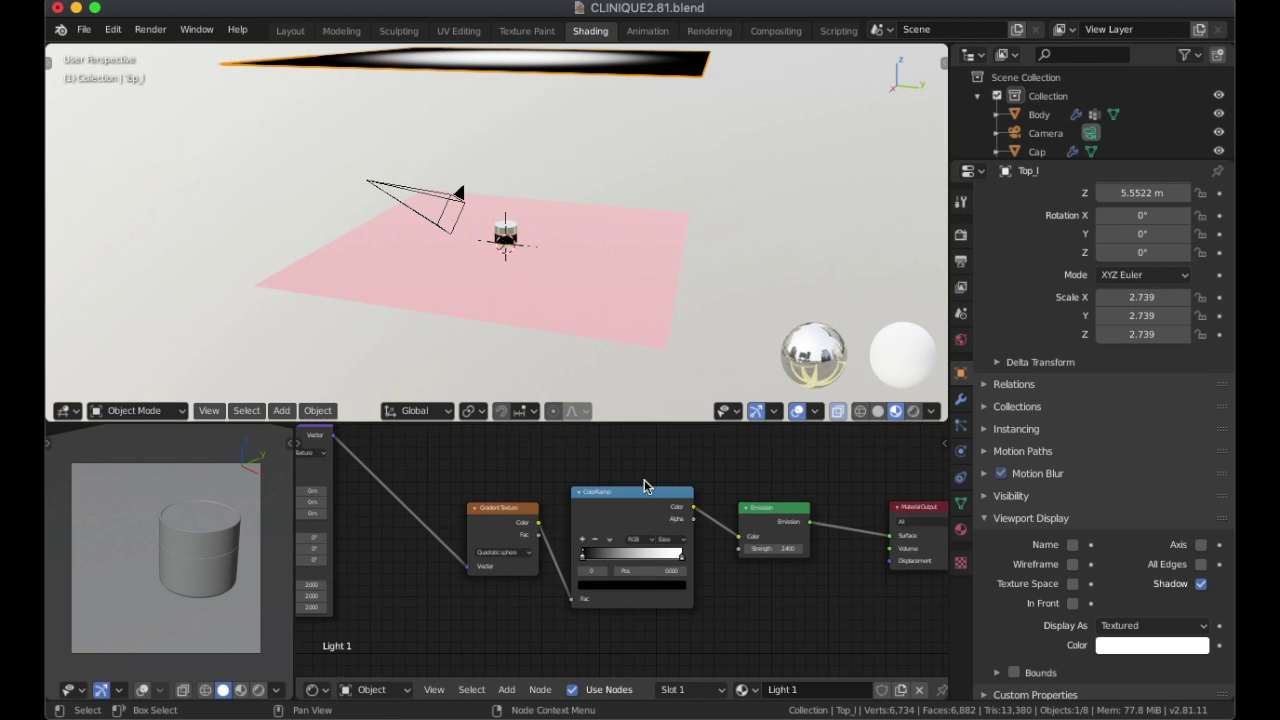
pyautogui.scroll(-1, 644, 487)
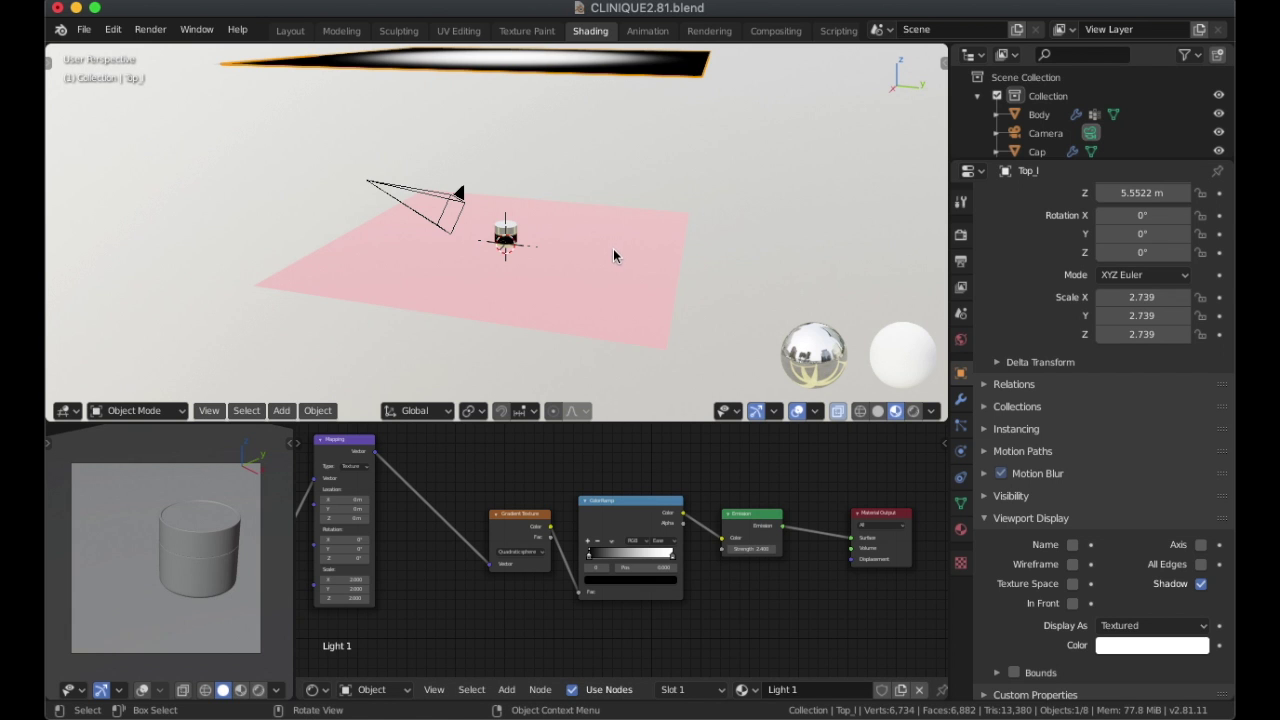
pyautogui.click(291, 30)
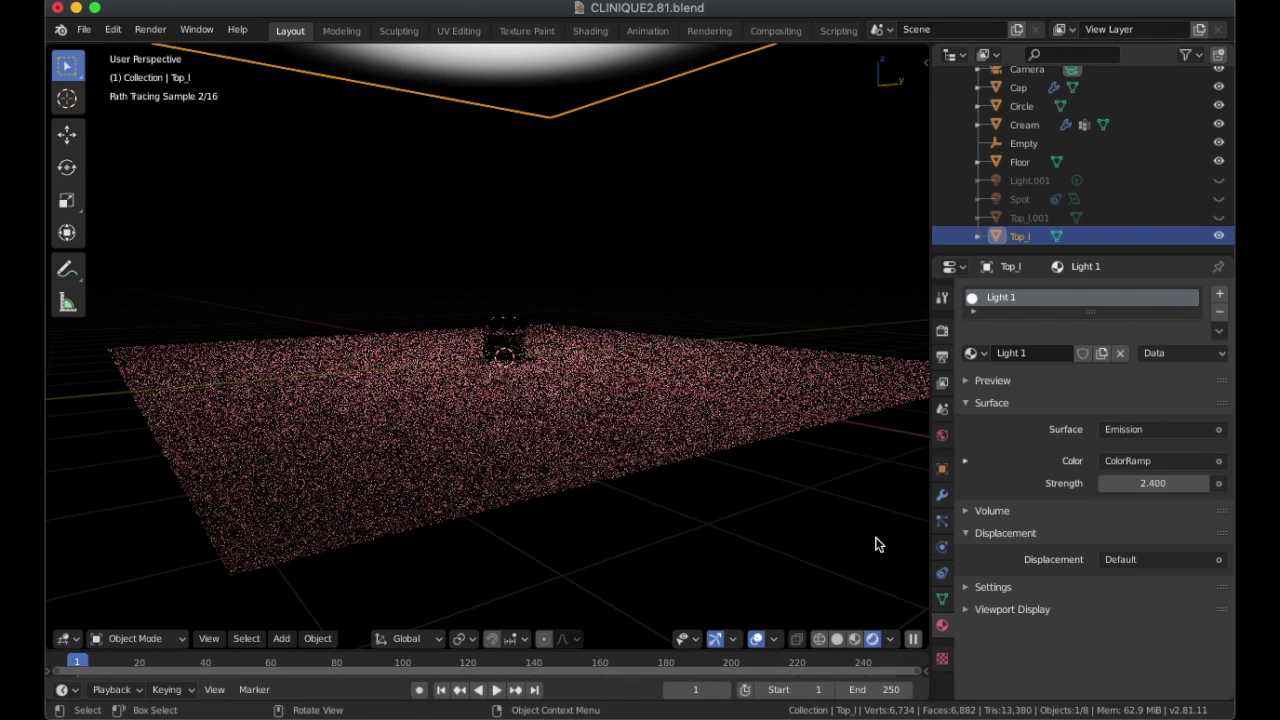
pyautogui.click(855, 638)
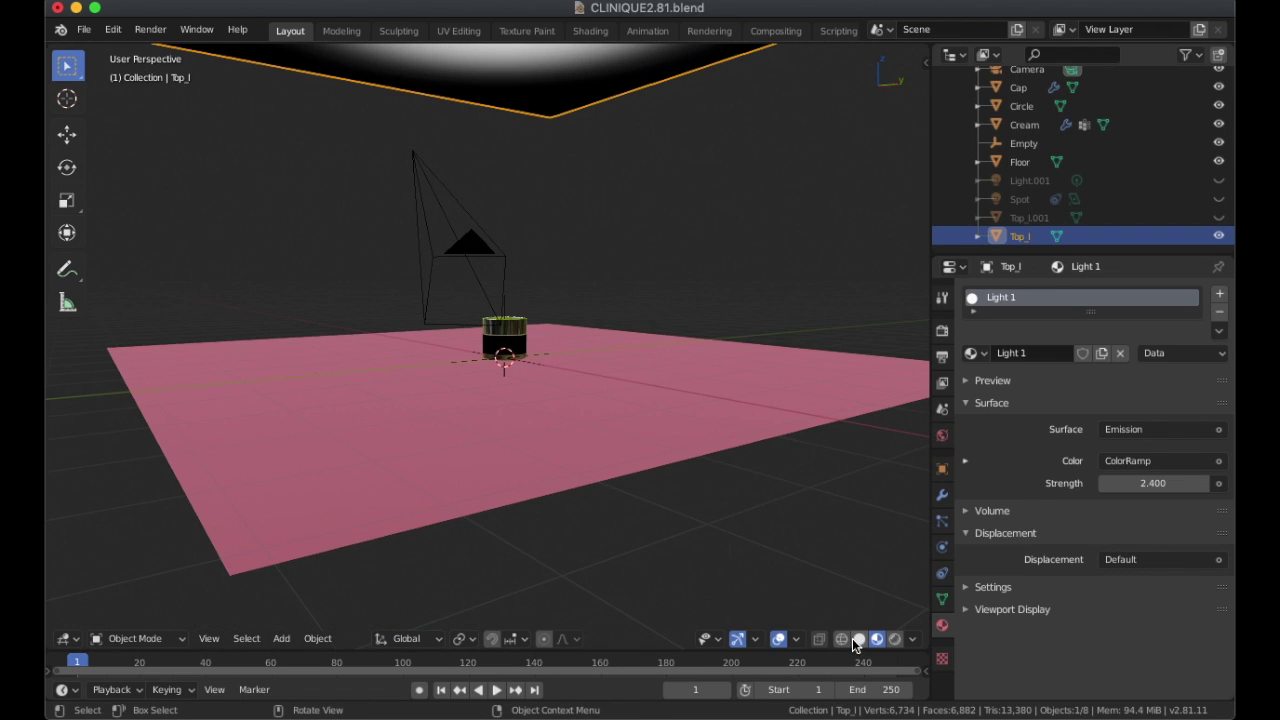
# Step: Open the Shading workspace with a Rendered preview and enlarge the outliner
pyautogui.click(588, 31)
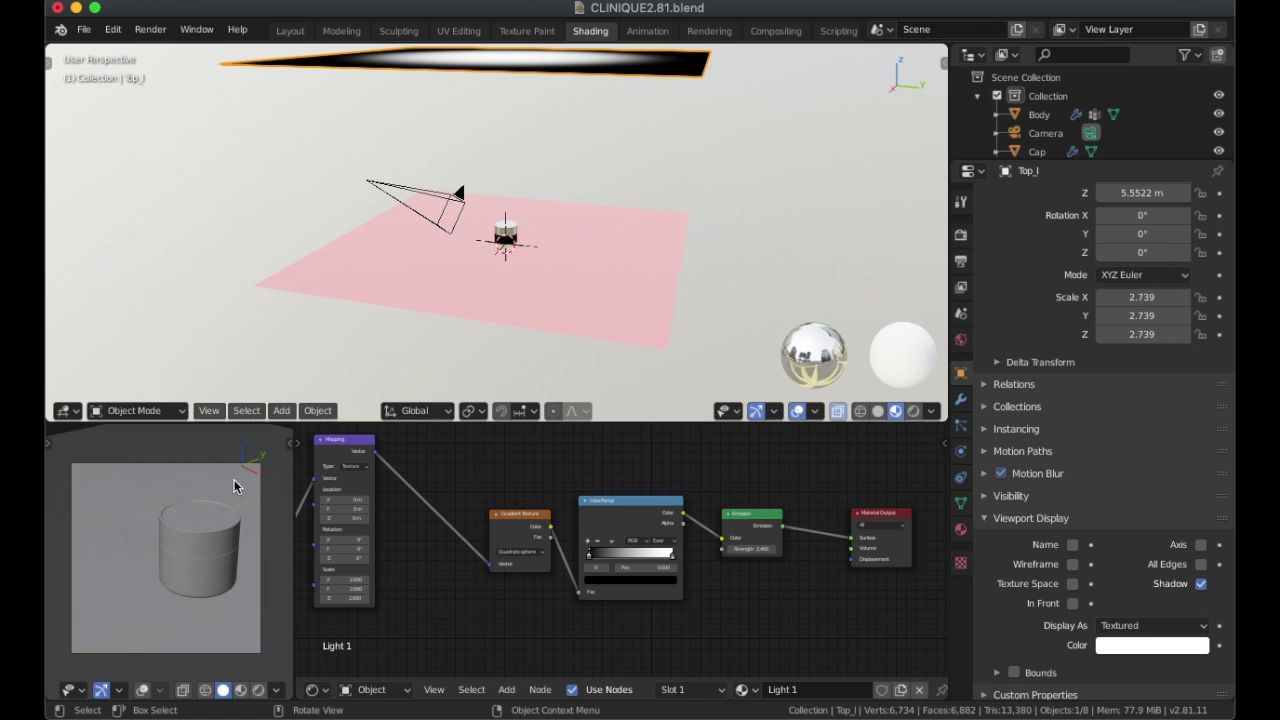
pyautogui.click(258, 690)
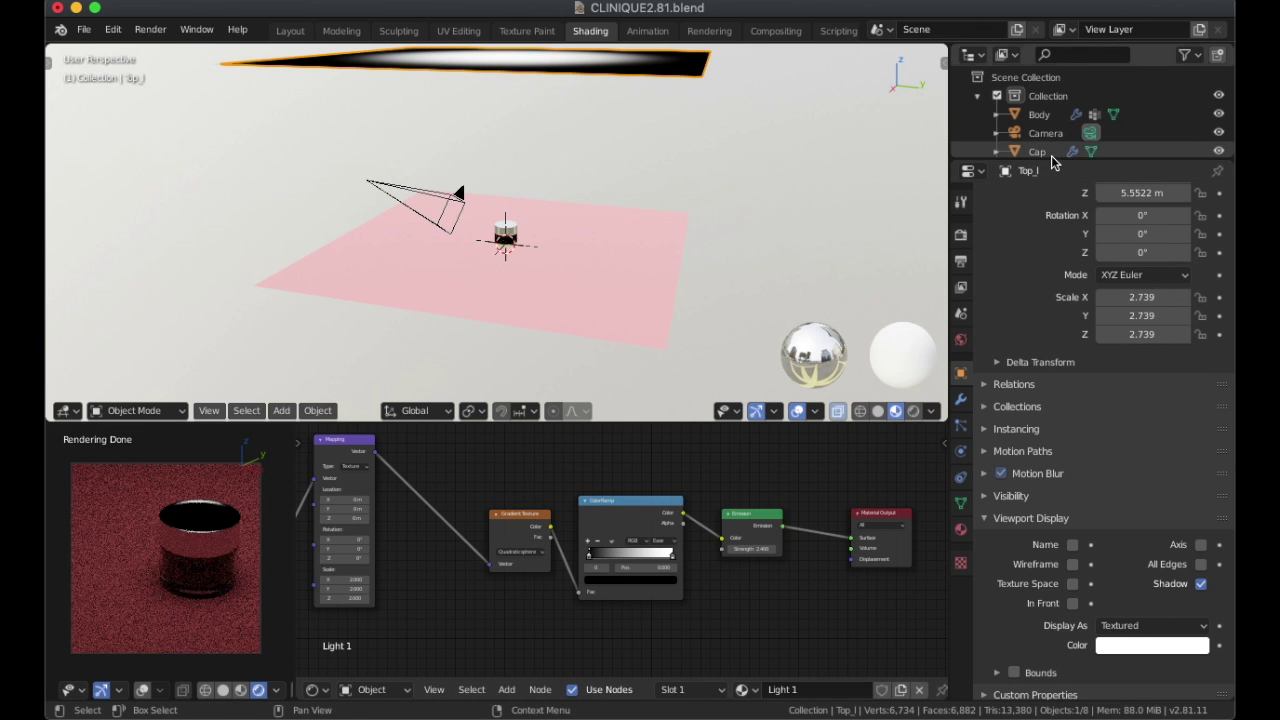
pyautogui.moveTo(1054, 163); pyautogui.dragTo(1054, 322)
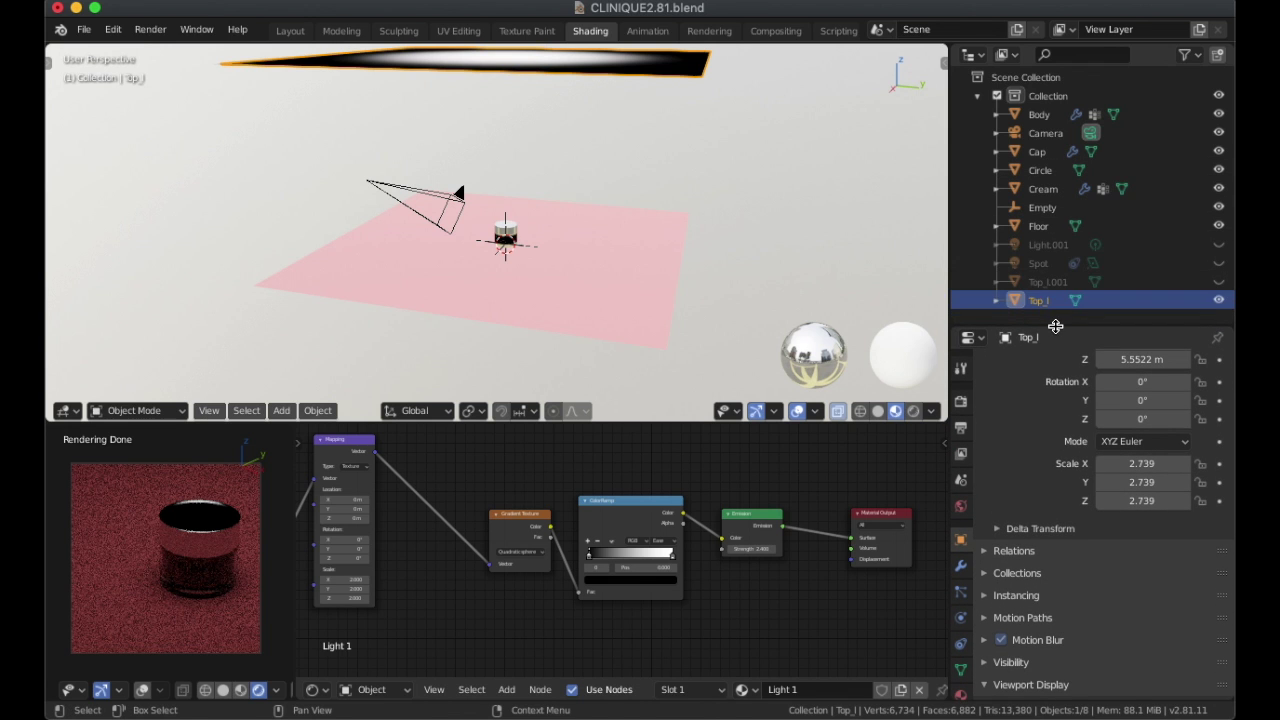
# Step: Unhide Light.001 and Top_l.001, then compare the render with the reference photo
pyautogui.click(1218, 245)
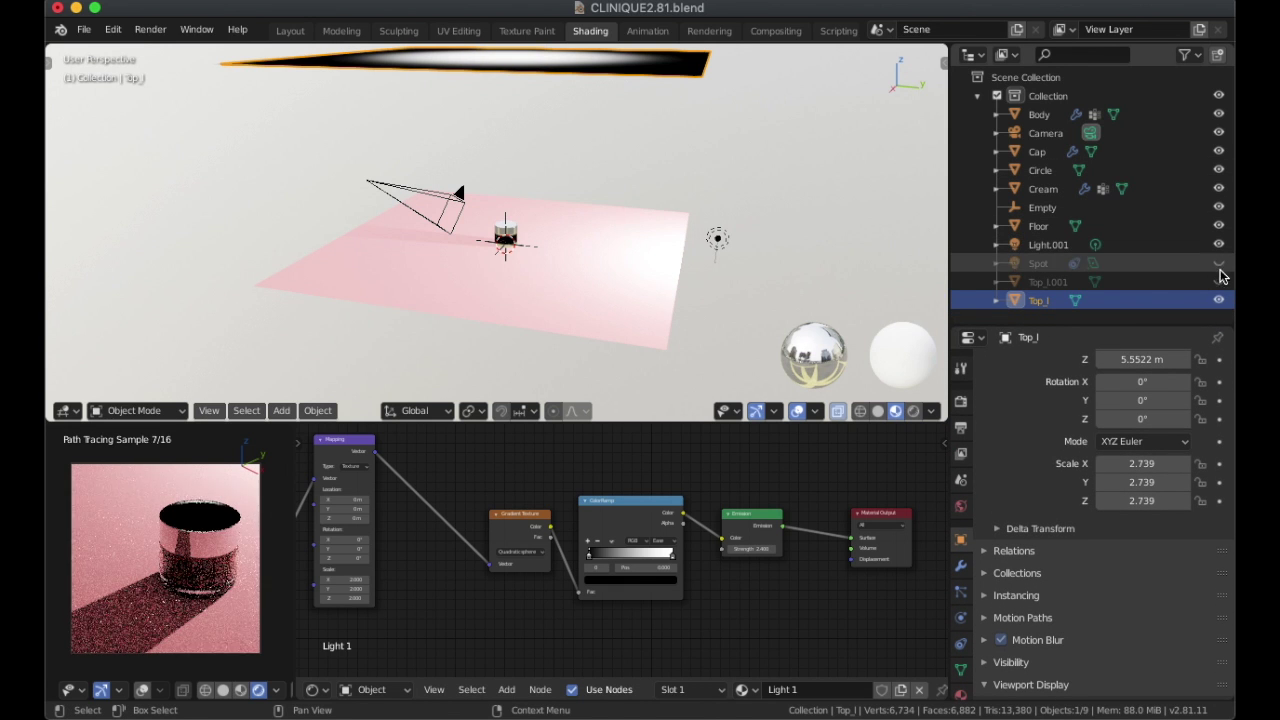
pyautogui.click(1218, 282)
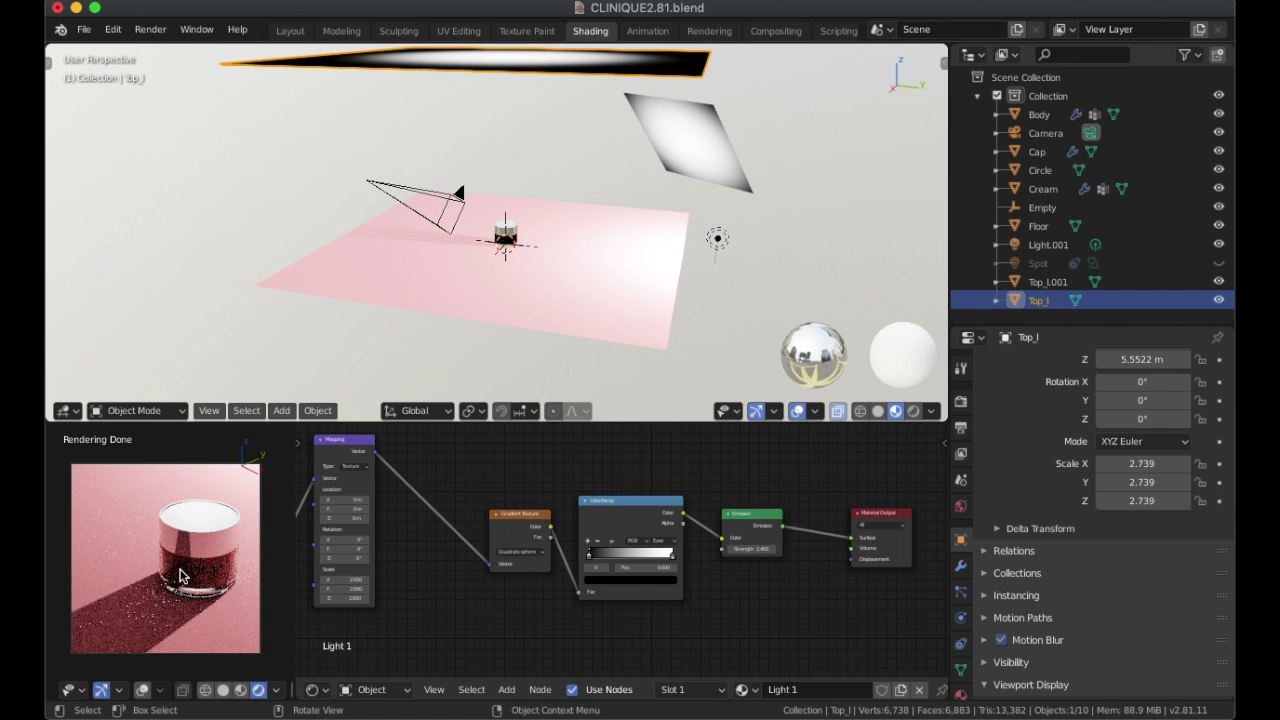
pyautogui.press('super+Tab')
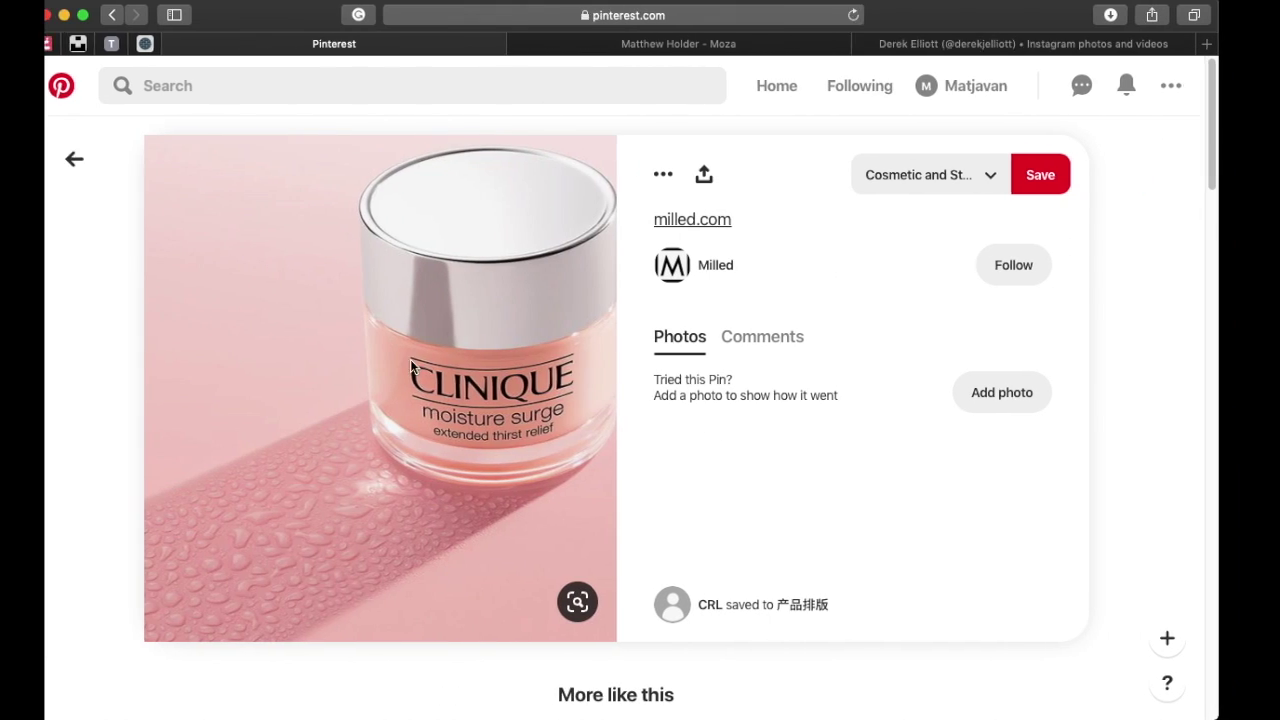
pyautogui.press('super+Tab')
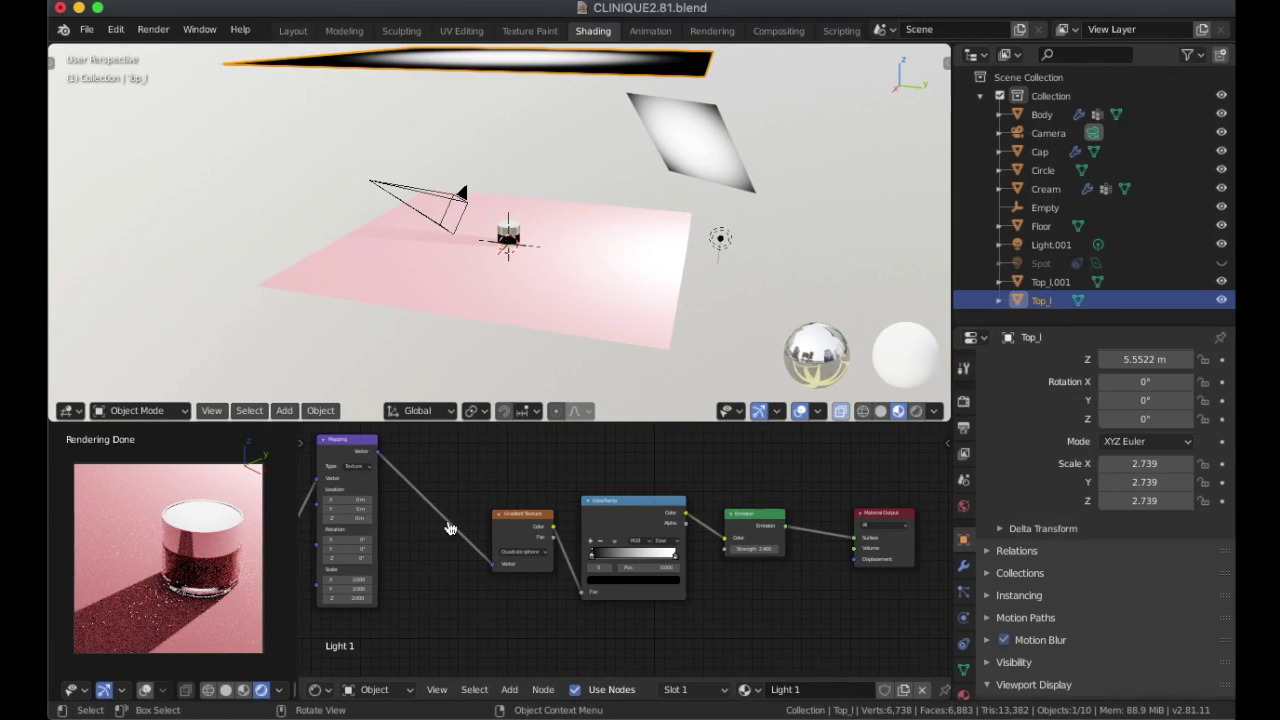
# Step: Unhide the Spot light, then set the main viewport to Solid shading
pyautogui.click(1220, 263)
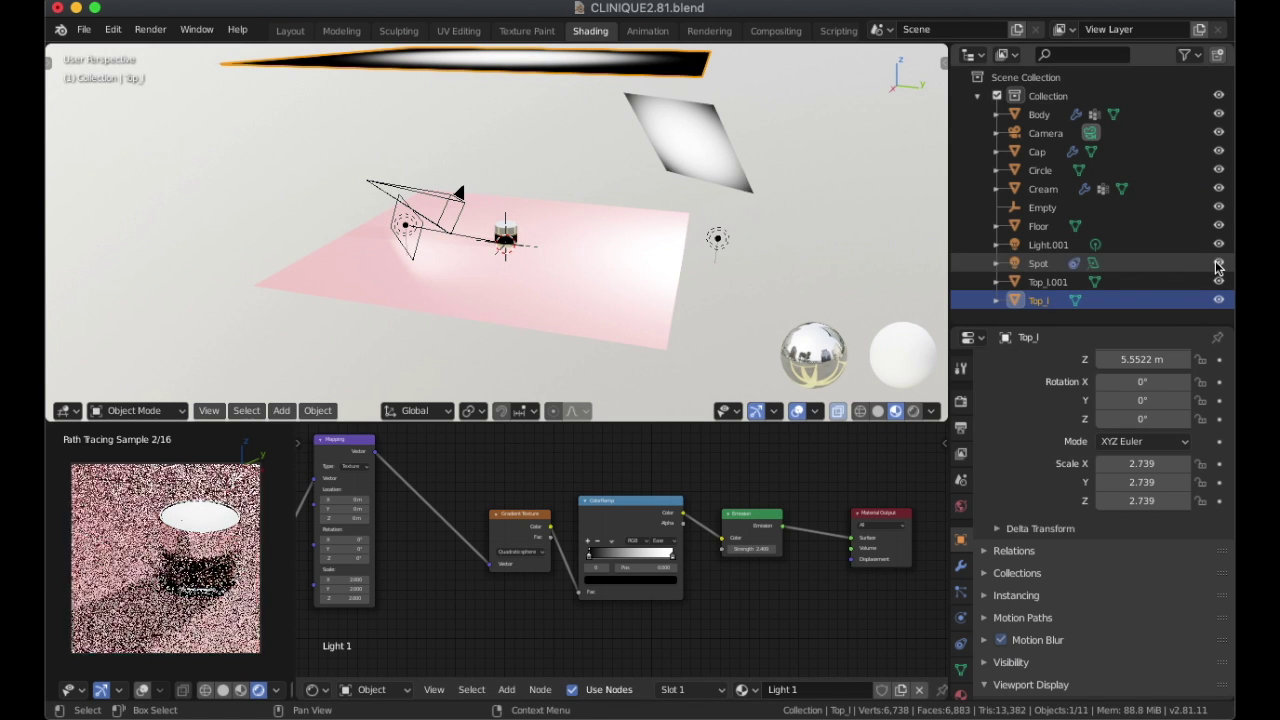
pyautogui.scroll(1, 210, 585)
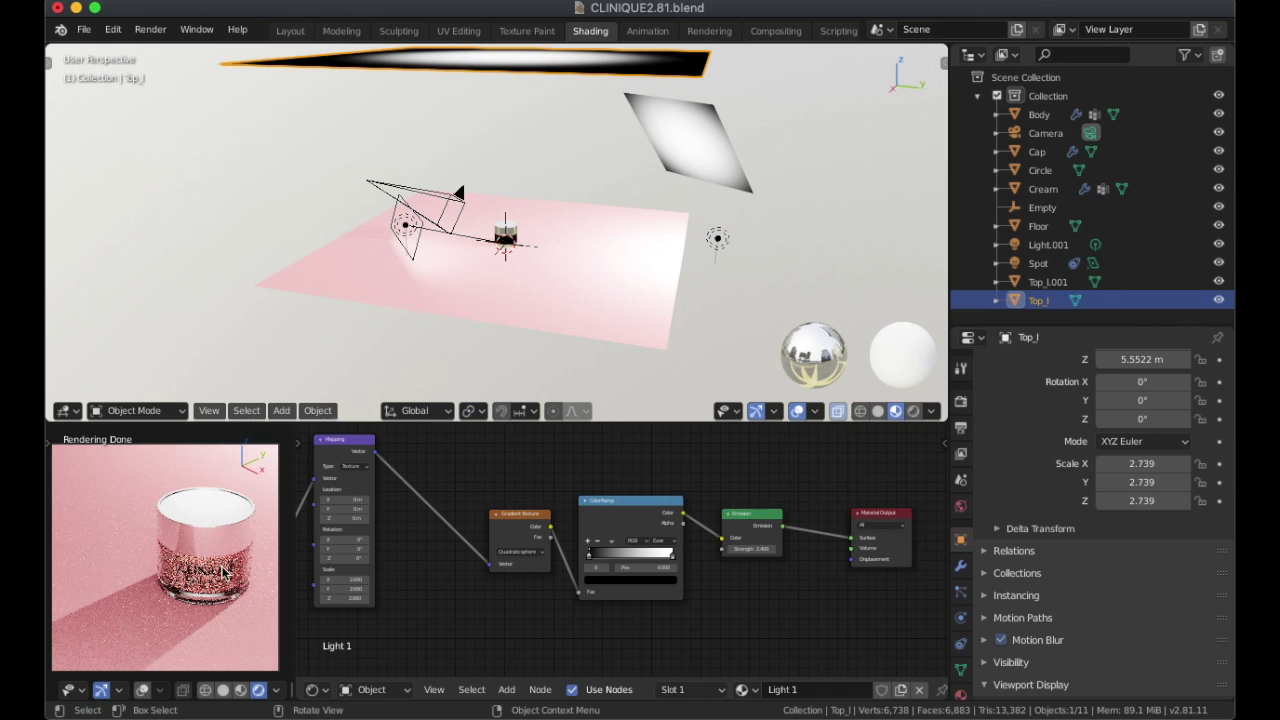
pyautogui.scroll(-2, 226, 575)
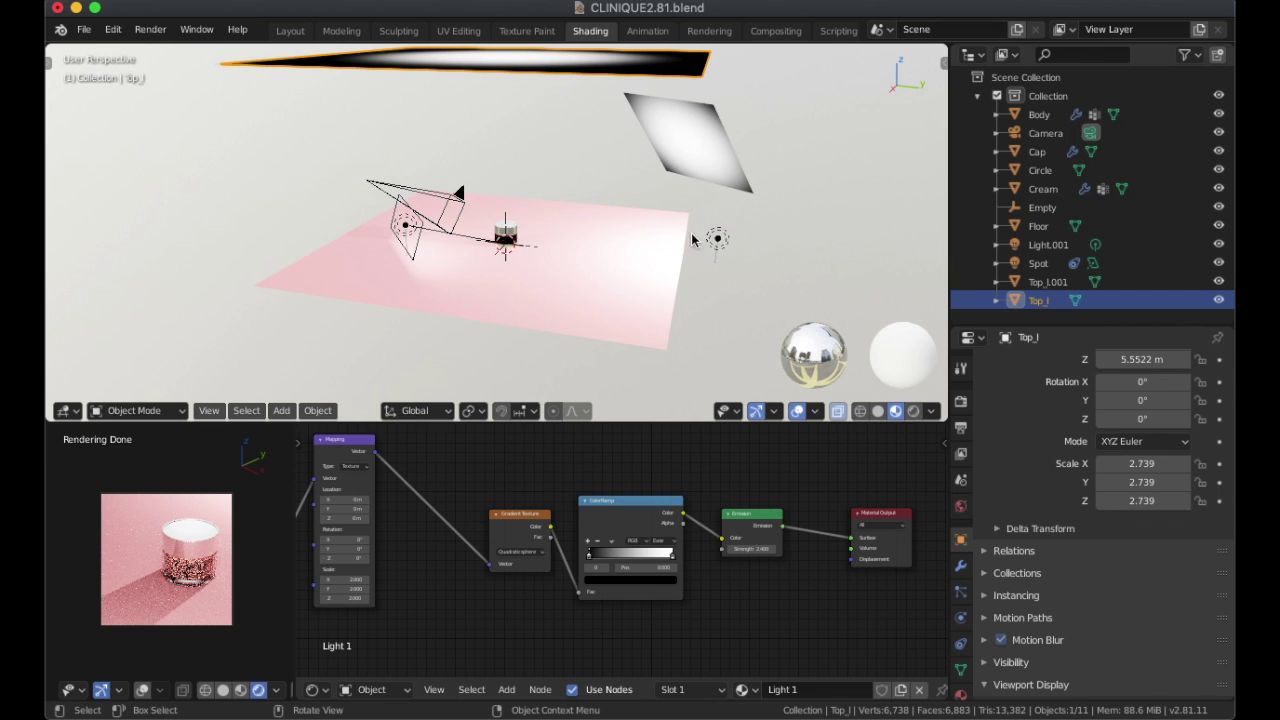
pyautogui.click(877, 413)
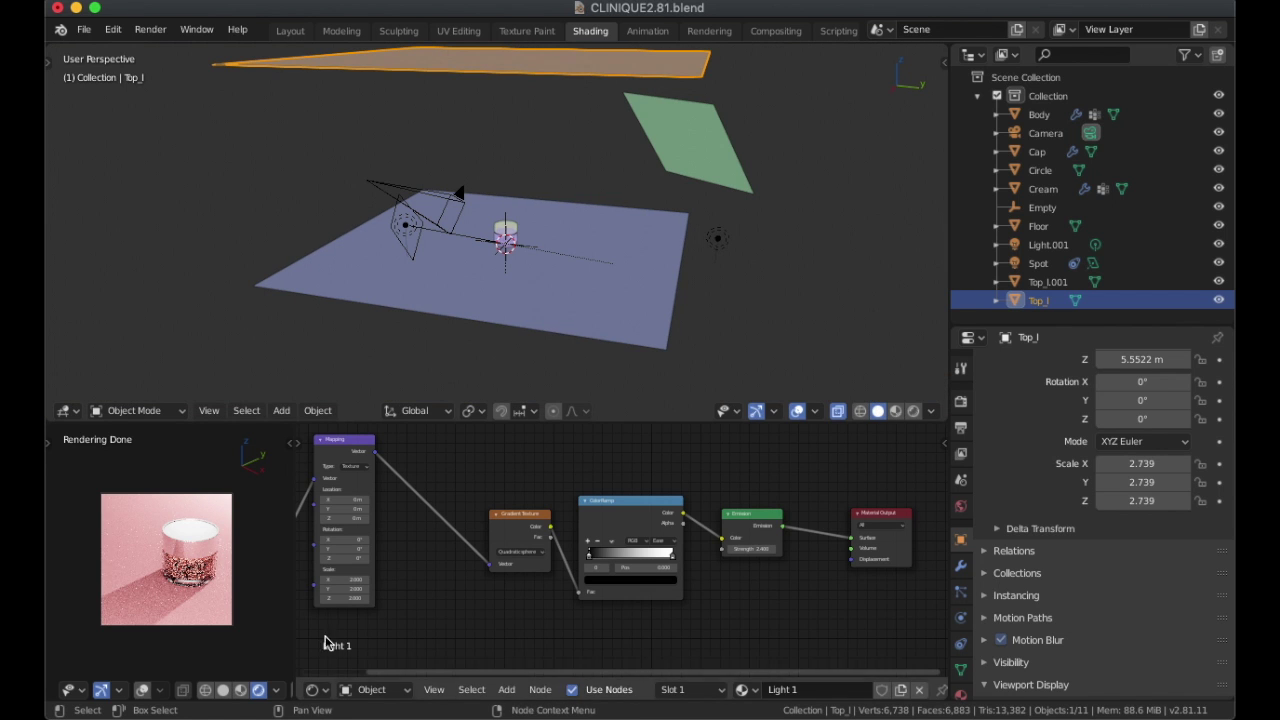
# Step: Set the small preview viewport to Solid shading
pyautogui.click(223, 690)
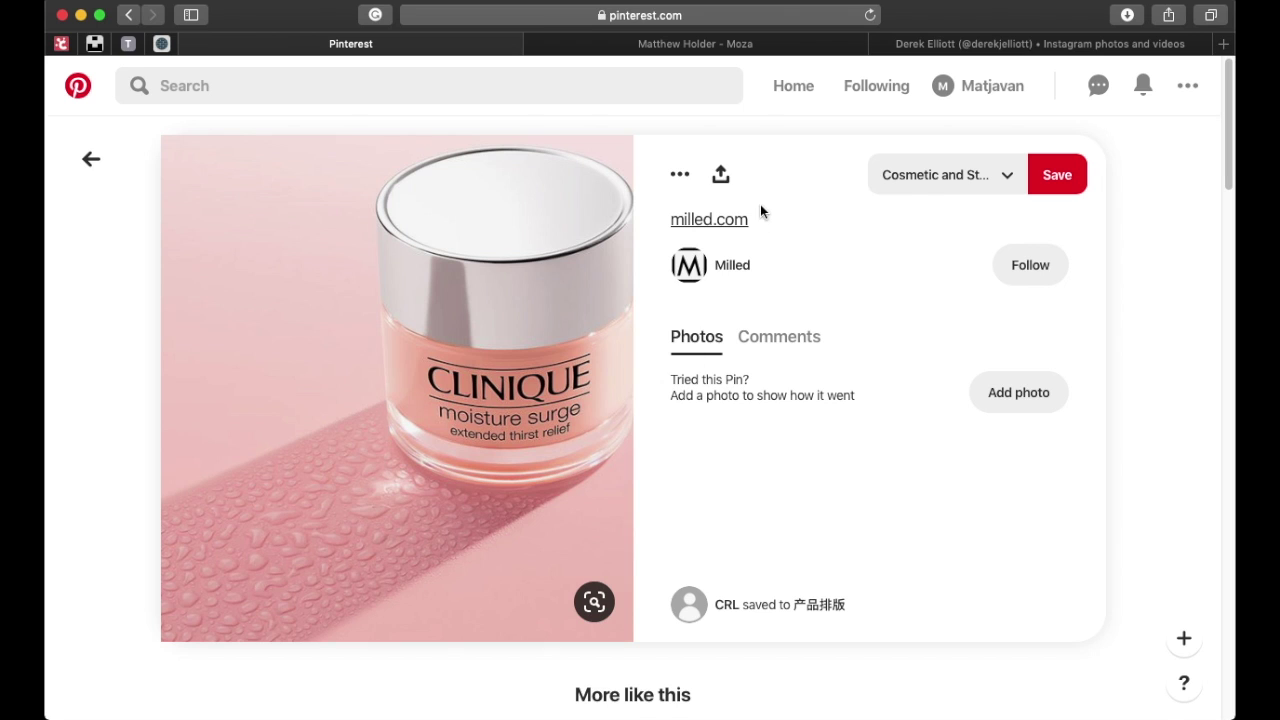
# Step: Browse the Moza project page's cosmetics render on dark wood and its September 2019 description
pyautogui.click(713, 47)
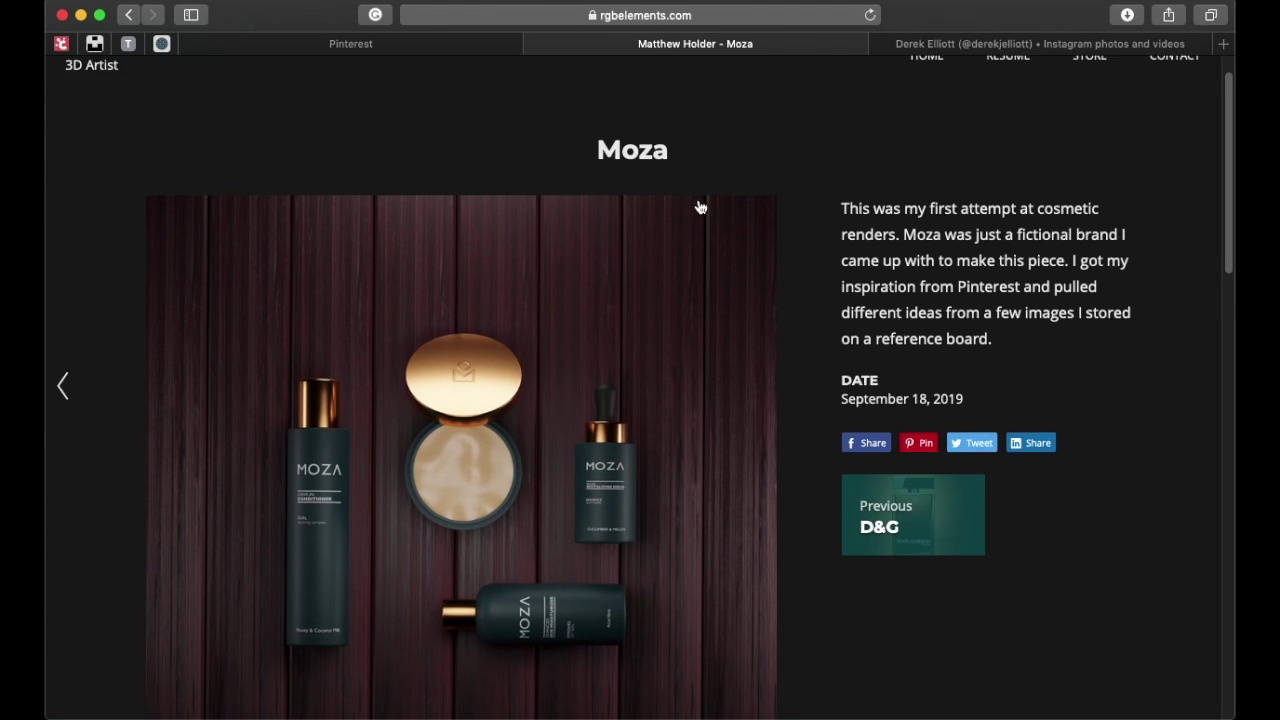
pyautogui.scroll(-2, 700, 205)
pyautogui.scroll(1, 704, 207)
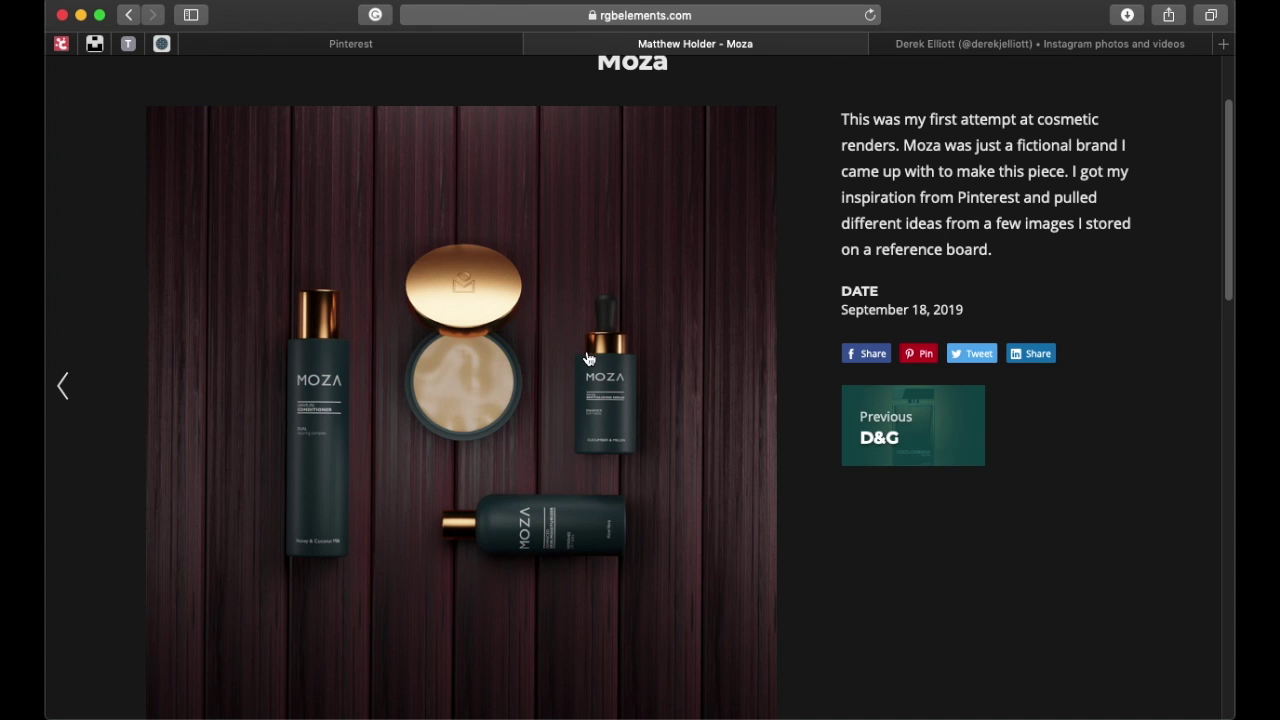
pyautogui.scroll(3, 612, 340)
pyautogui.scroll(-3, 615, 337)
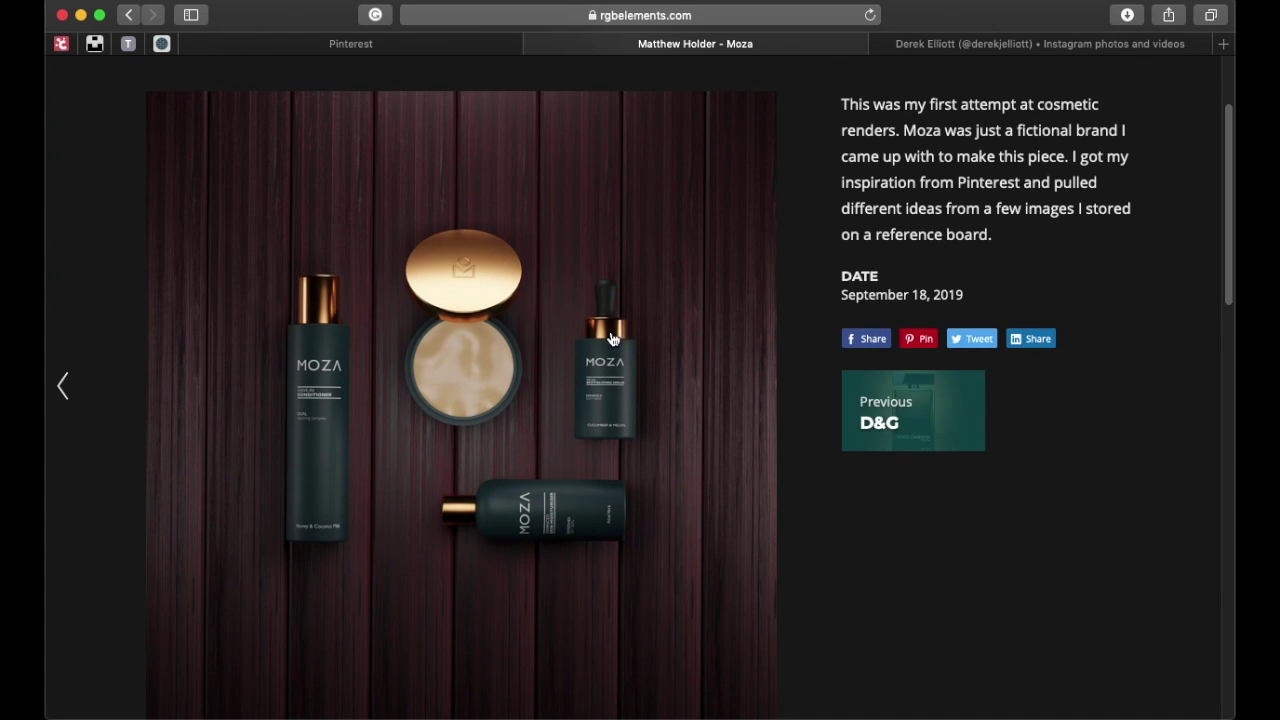
# Step: Browse the Instagram reference profile and open its first post, a pink Tenderous skincare render
pyautogui.click(966, 44)
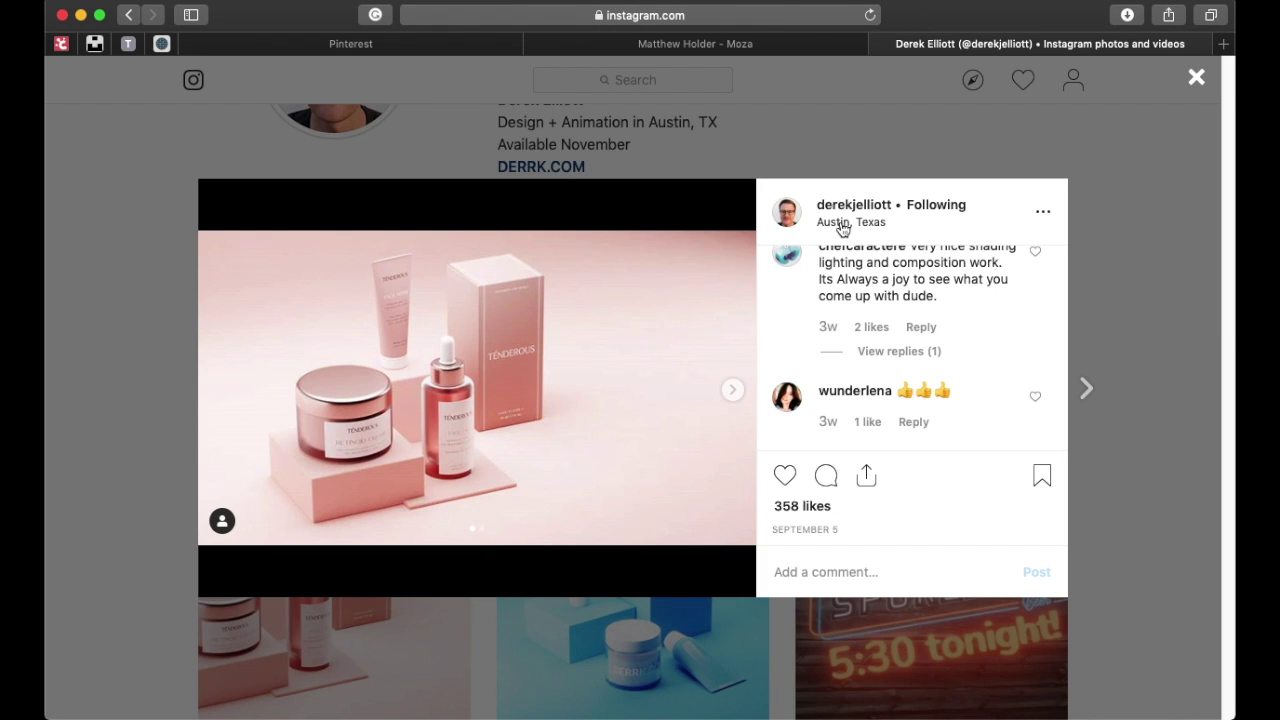
pyautogui.click(160, 194)
pyautogui.scroll(4, 170, 188)
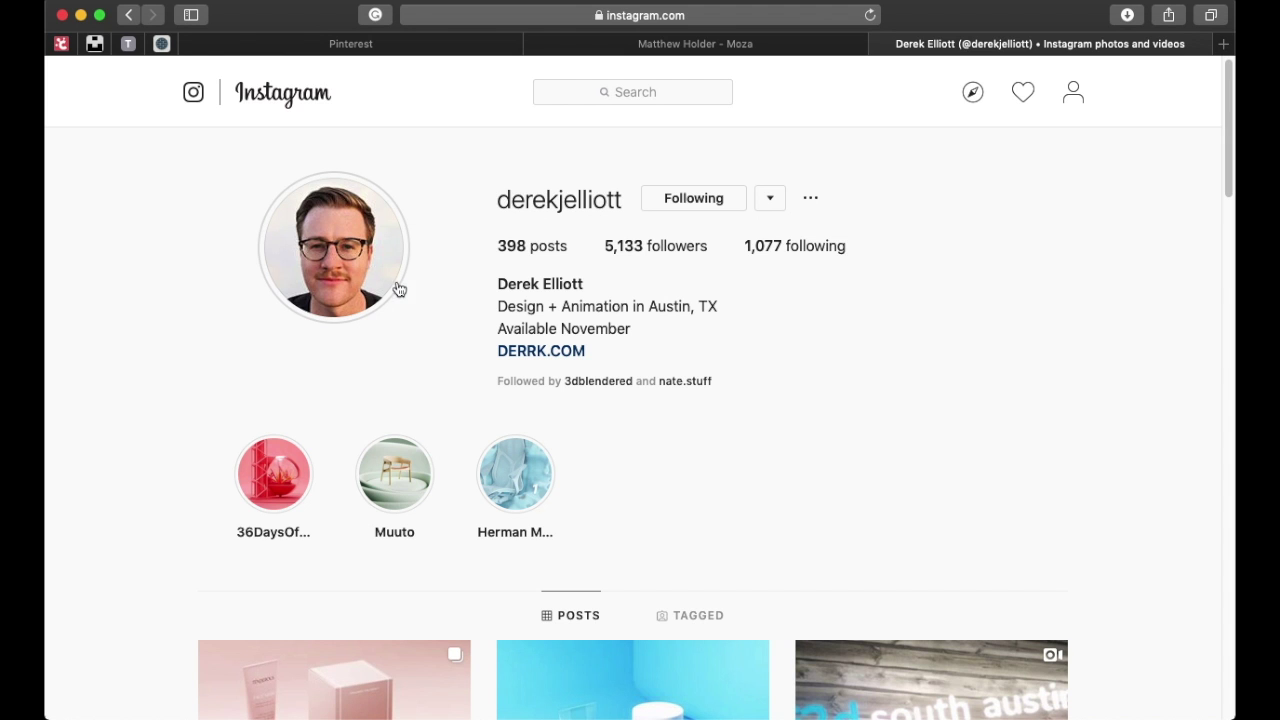
pyautogui.scroll(-3, 429, 385)
pyautogui.click(332, 528)
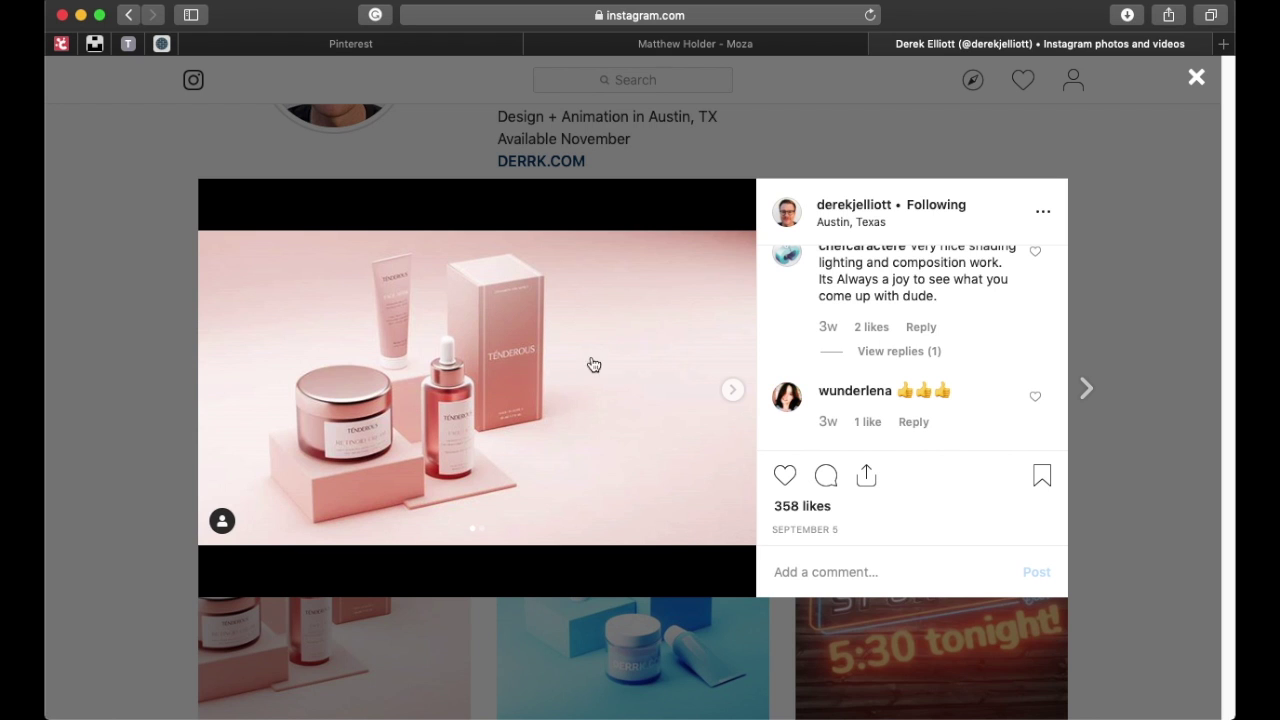
# Step: Return to the Moza project page on rgbelements.com and scroll through it
pyautogui.click(781, 48)
pyautogui.scroll(3, 645, 319)
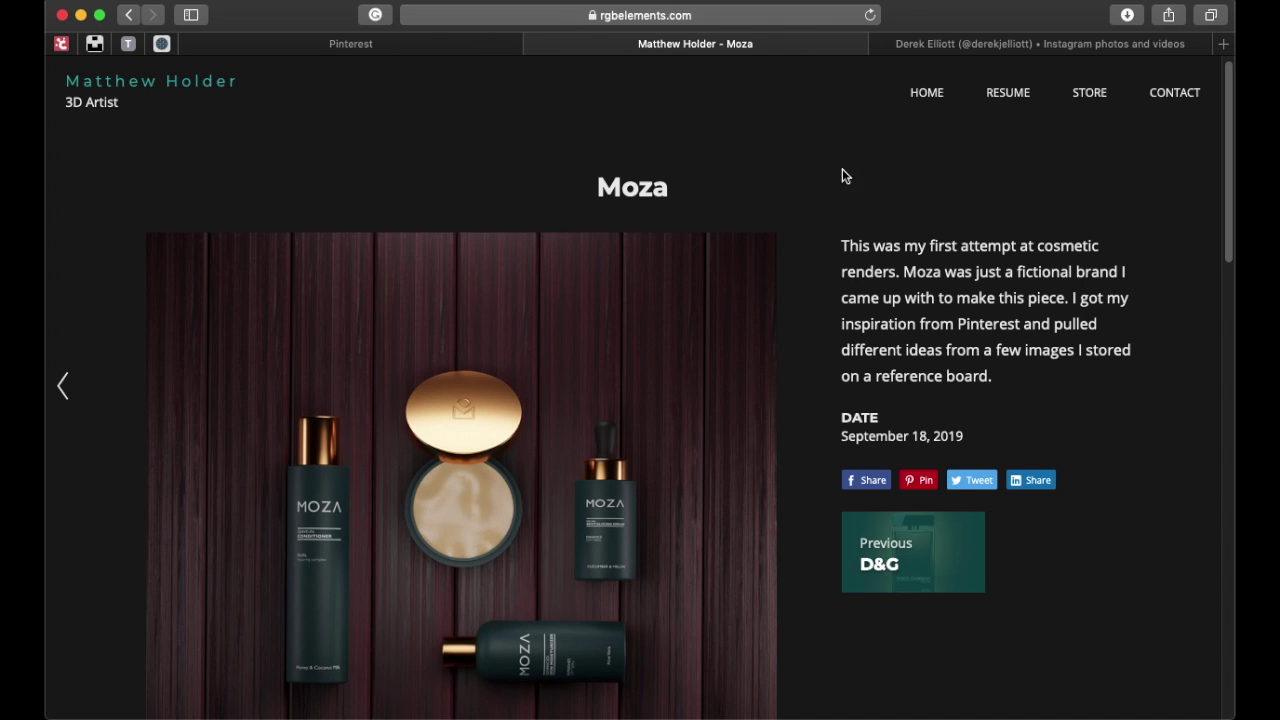
pyautogui.scroll(-2, 713, 259)
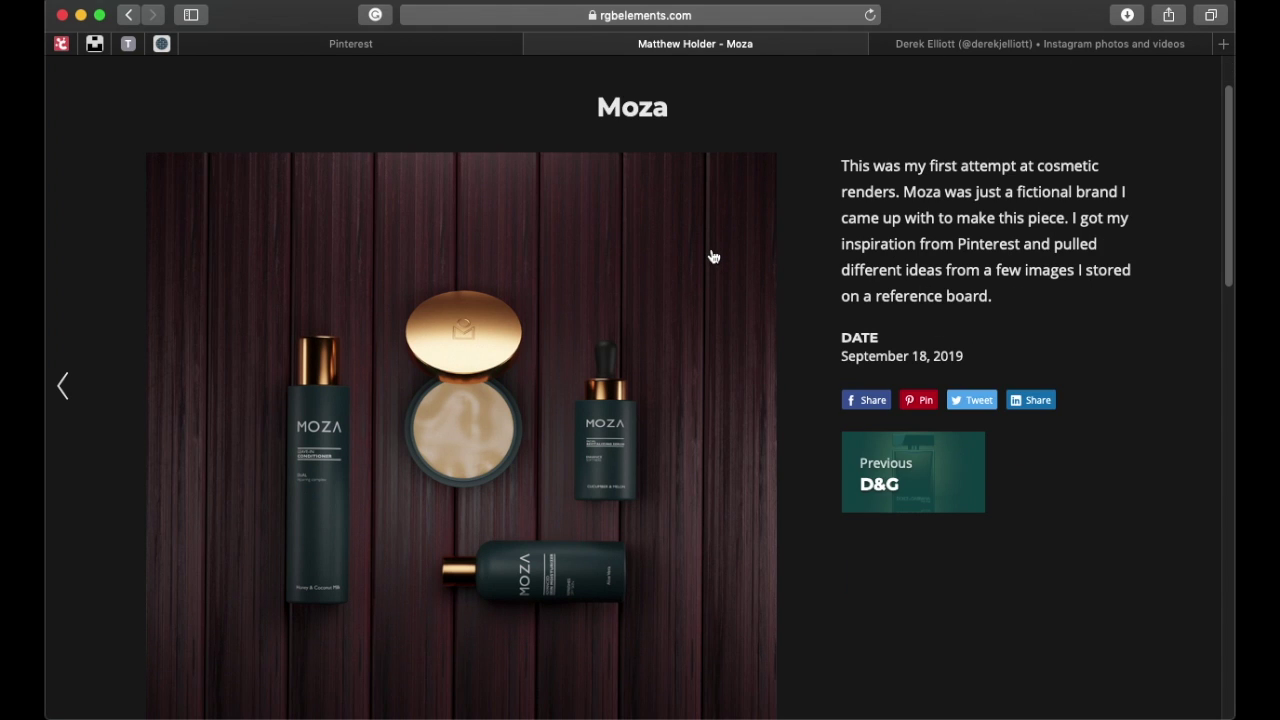
pyautogui.hotkey('ctrl', 'Right')
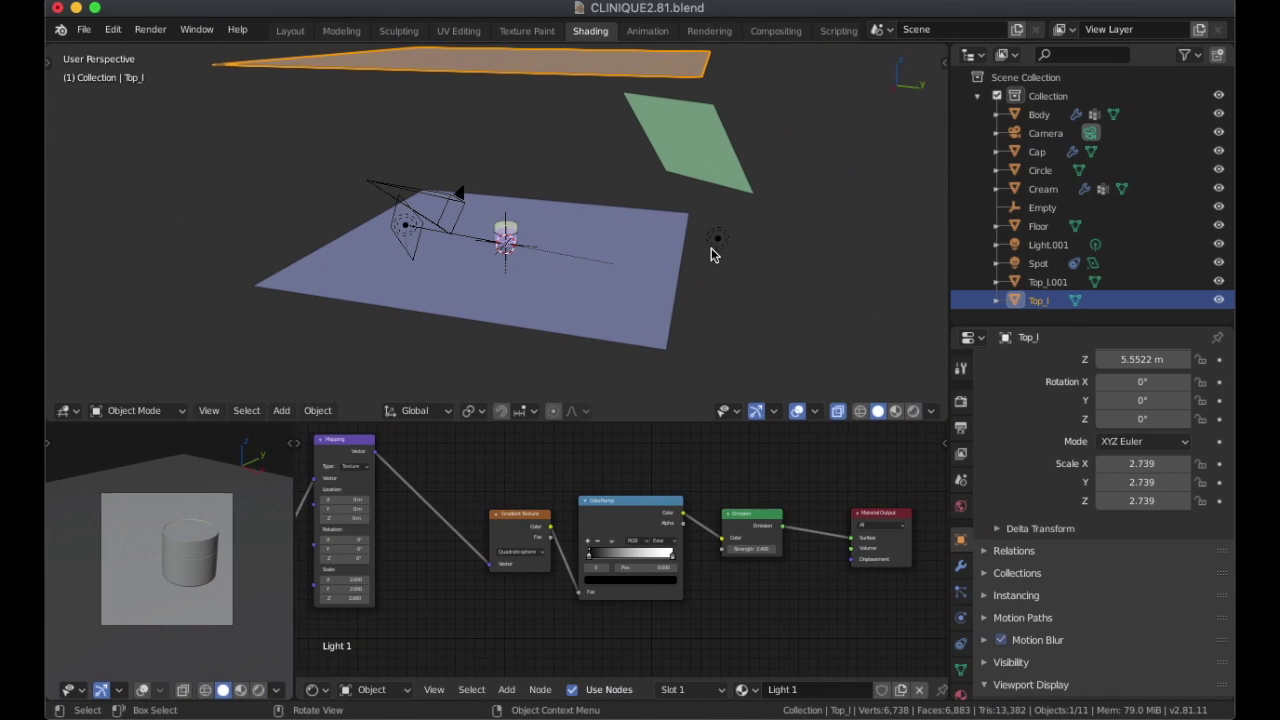
pyautogui.scroll(6, 713, 250)
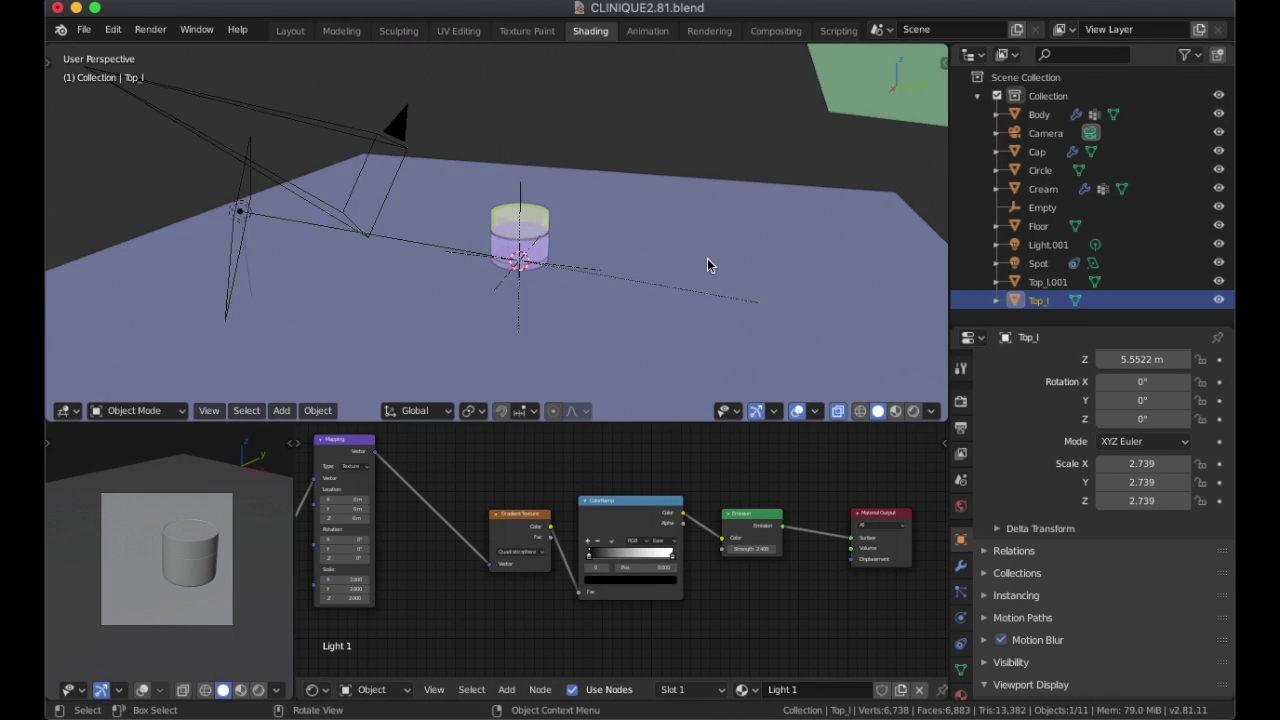
pyautogui.moveTo(769, 266); pyautogui.dragTo(656, 262, button='middle')
pyautogui.scroll(-4, 670, 255)
pyautogui.scroll(3, 659, 249)
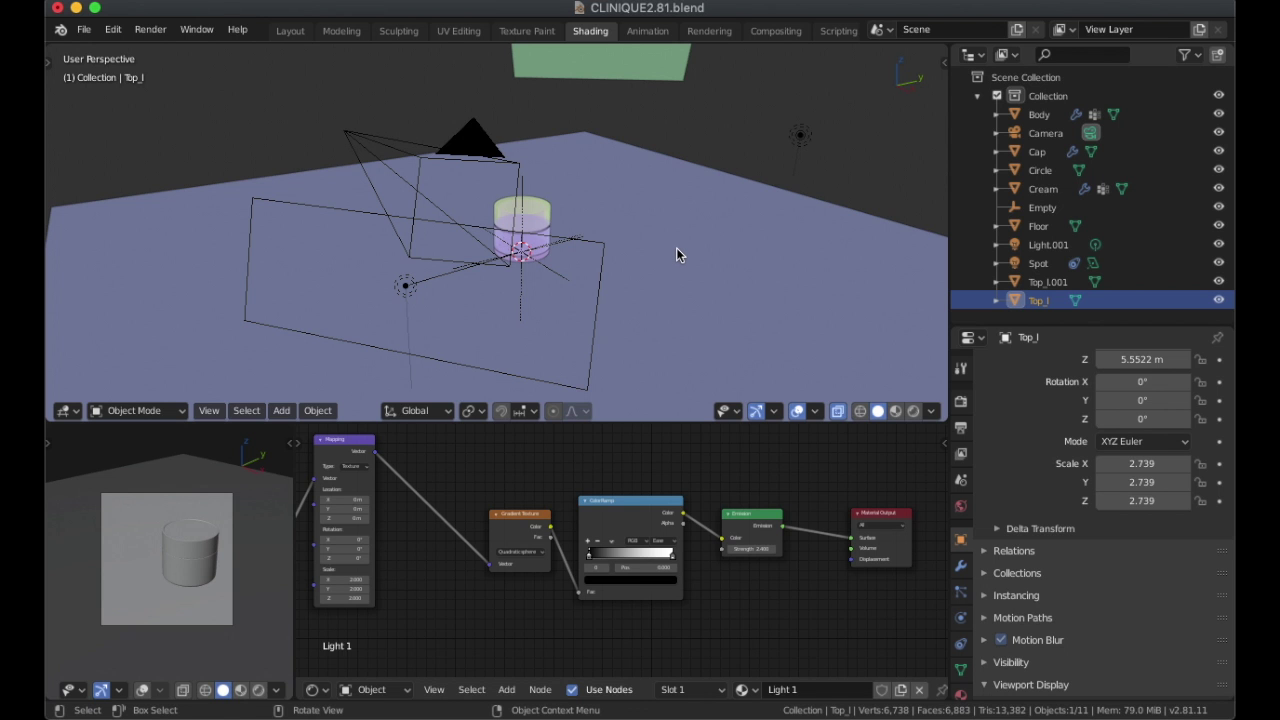
pyautogui.press('super+Tab')
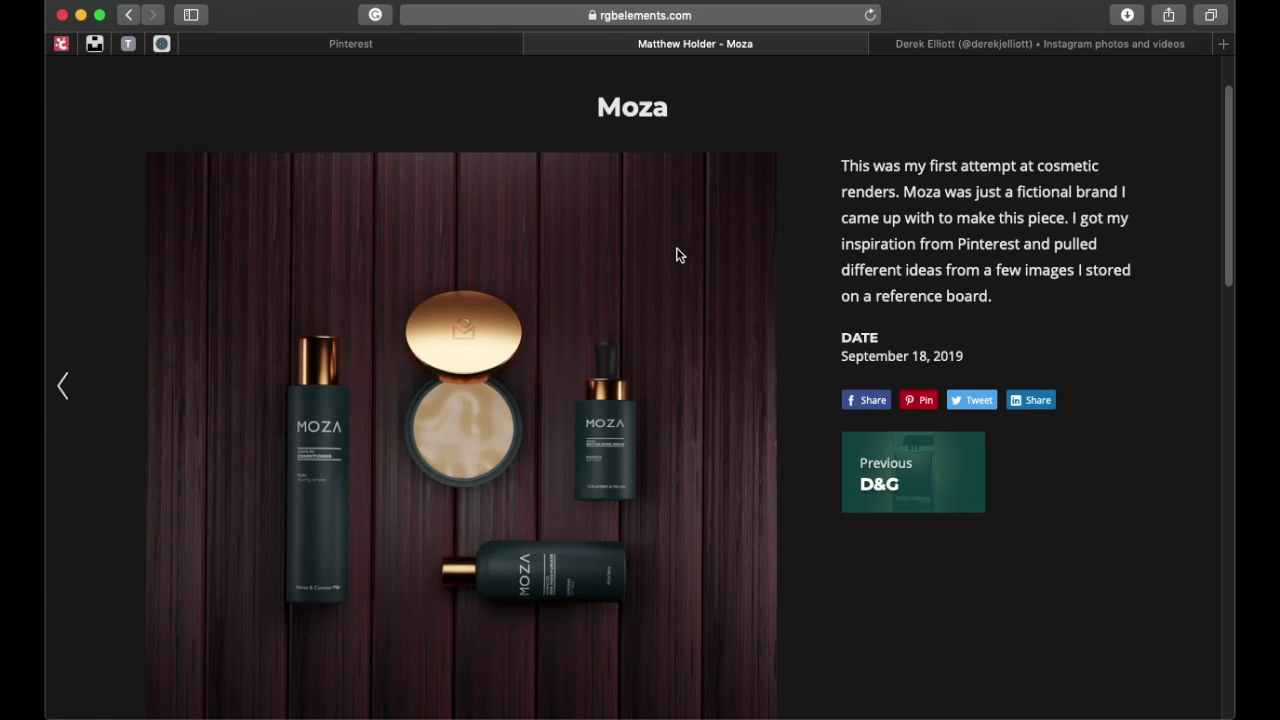
pyautogui.click(459, 43)
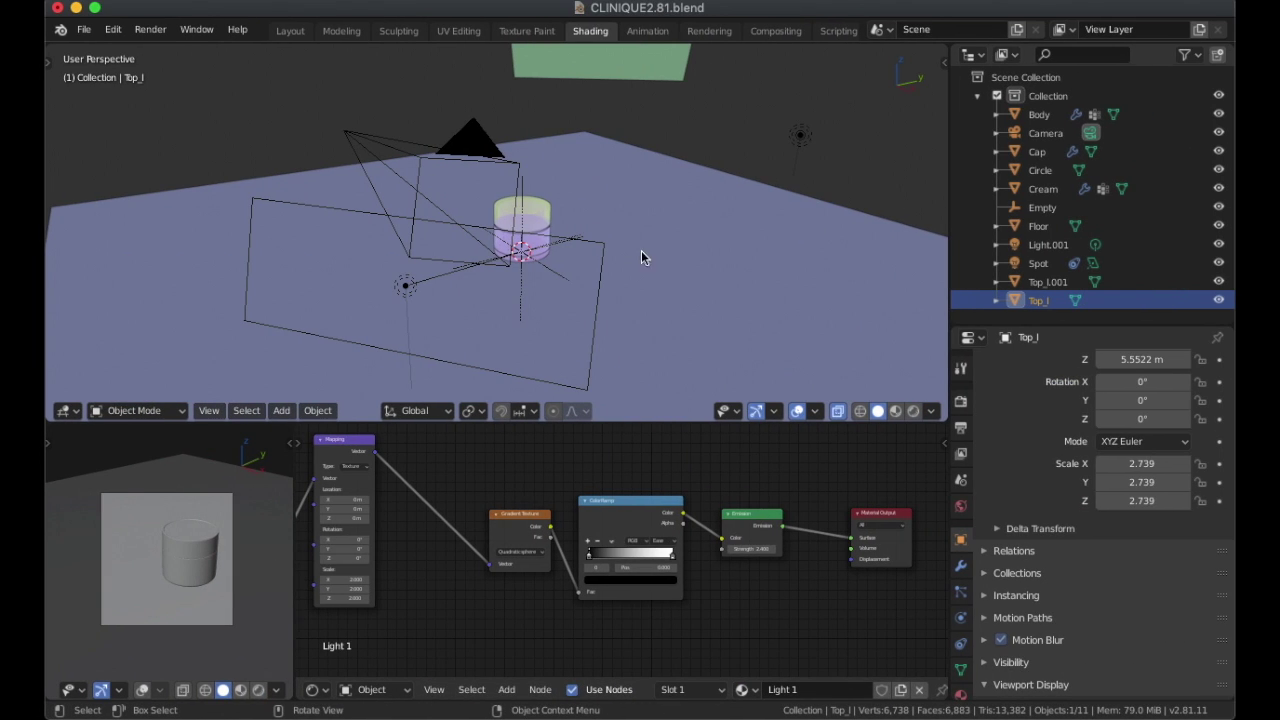
# Step: Start opening another blend file without saving, then cancel the file browser
pyautogui.click(122, 33)
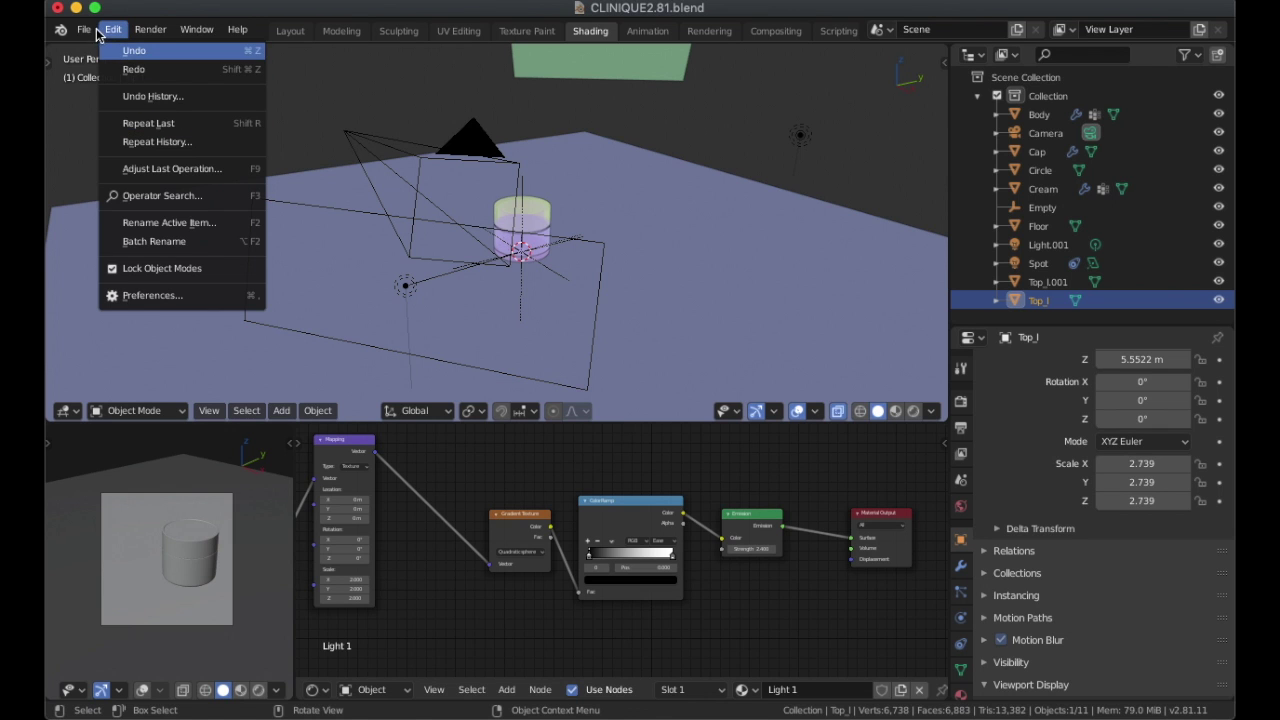
pyautogui.click(94, 30)
pyautogui.click(126, 72)
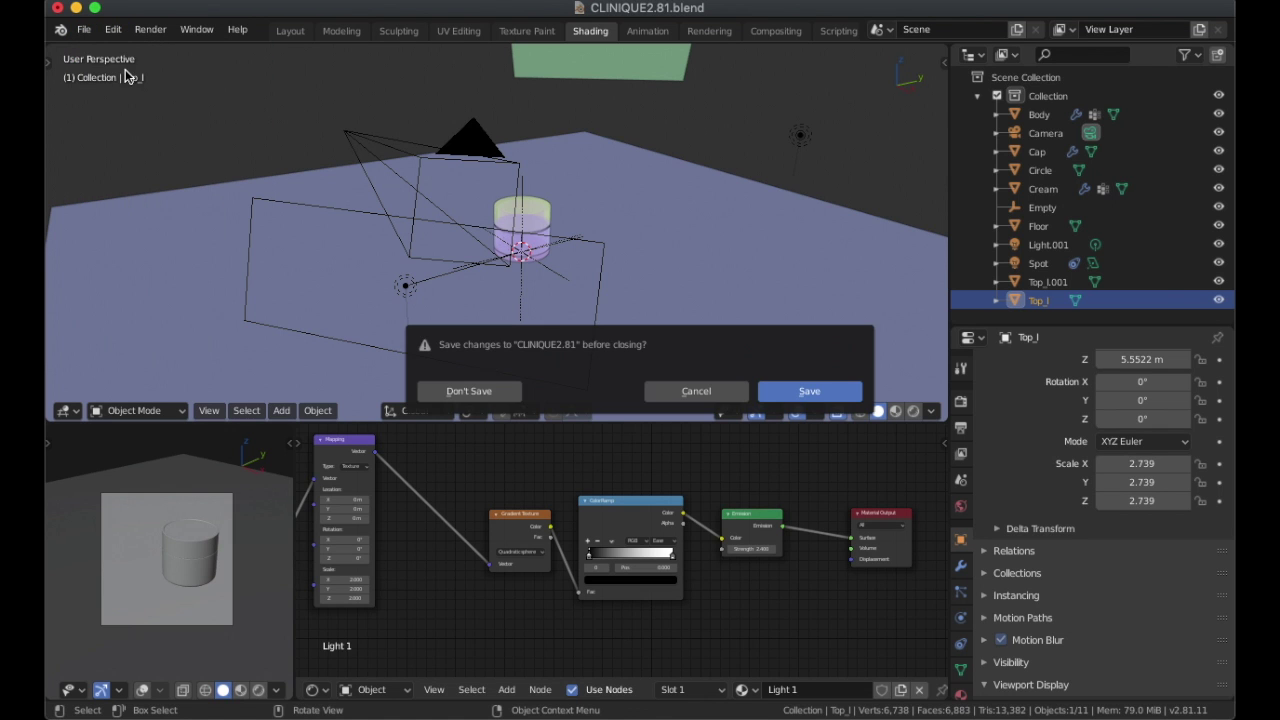
pyautogui.click(488, 386)
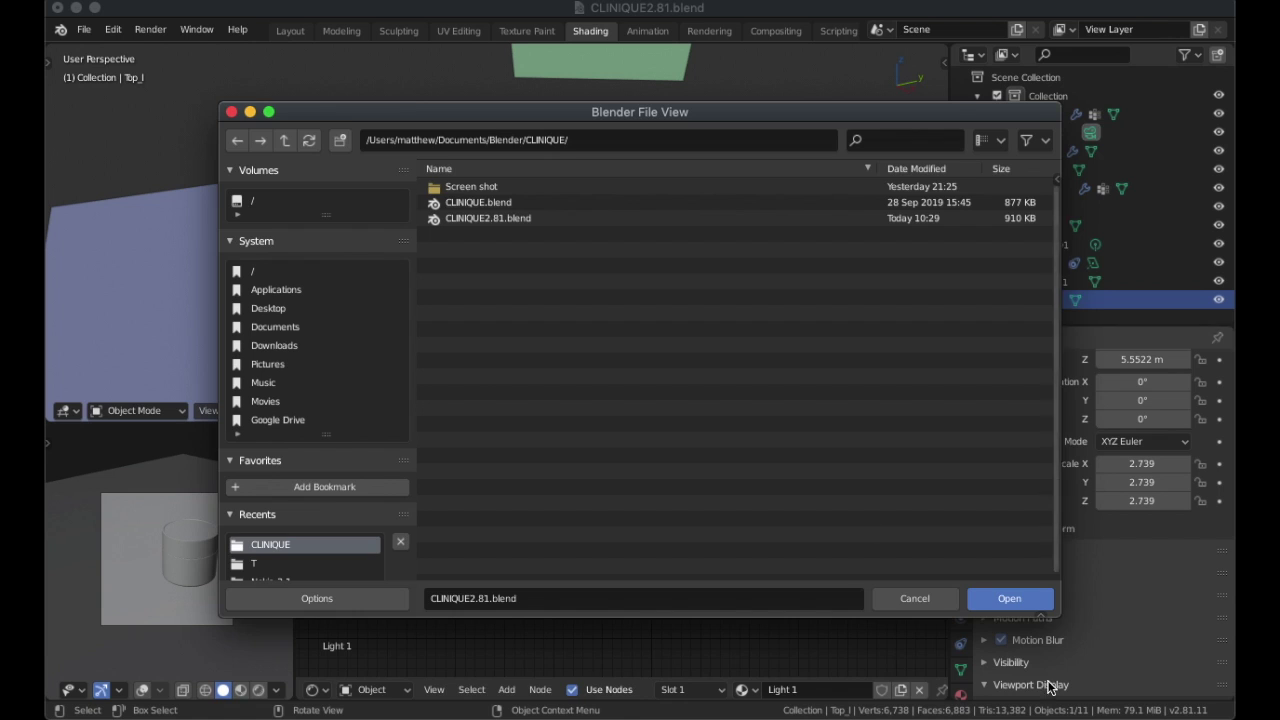
pyautogui.click(925, 601)
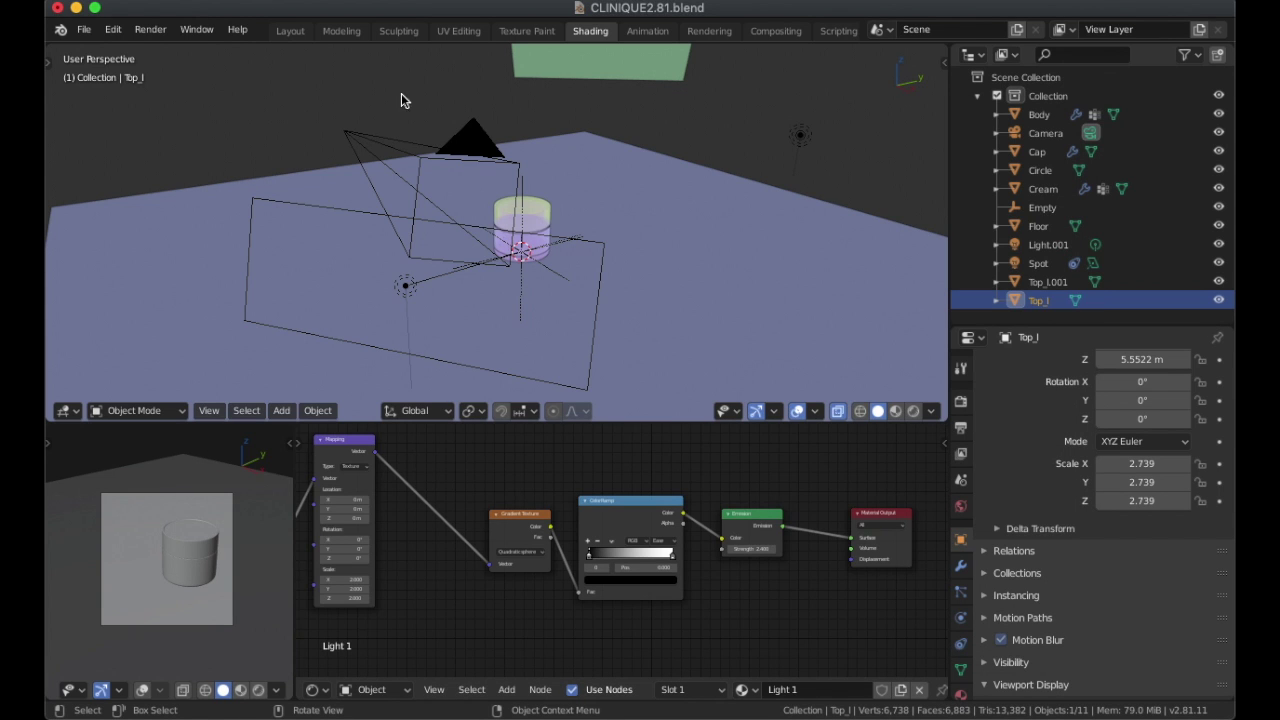
# Step: Start a new General scene, discarding unsaved changes to CLIQUE2.81
pyautogui.click(87, 33)
pyautogui.moveTo(114, 51)
pyautogui.click(256, 60)
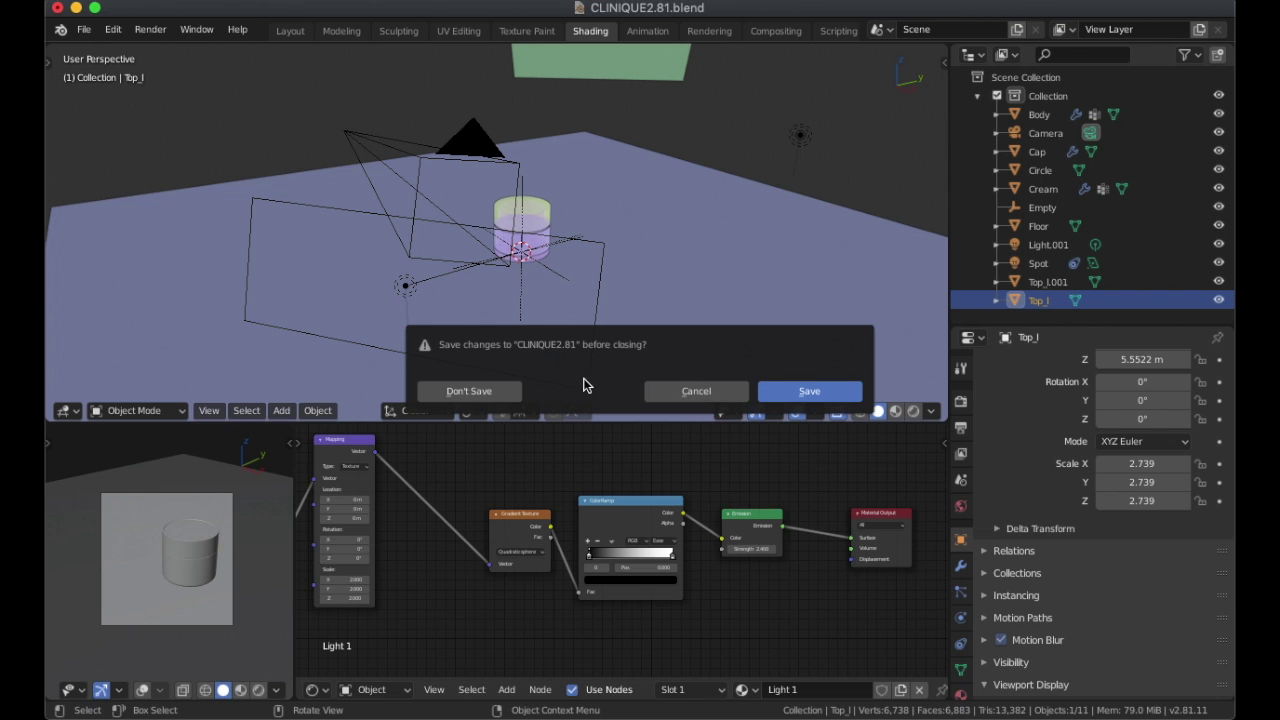
pyautogui.click(490, 390)
pyautogui.moveTo(47, 346)
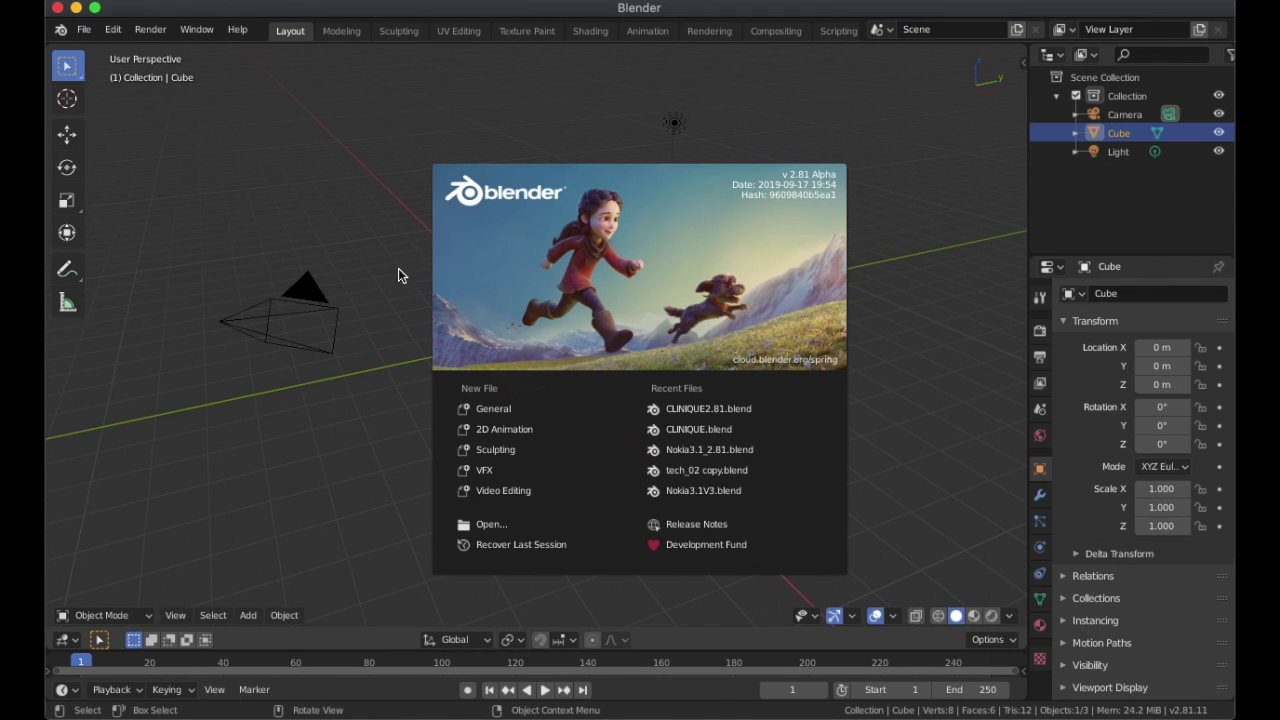
# Step: Delete the default cube, camera and light, and add a plane at the origin
pyautogui.click(380, 258)
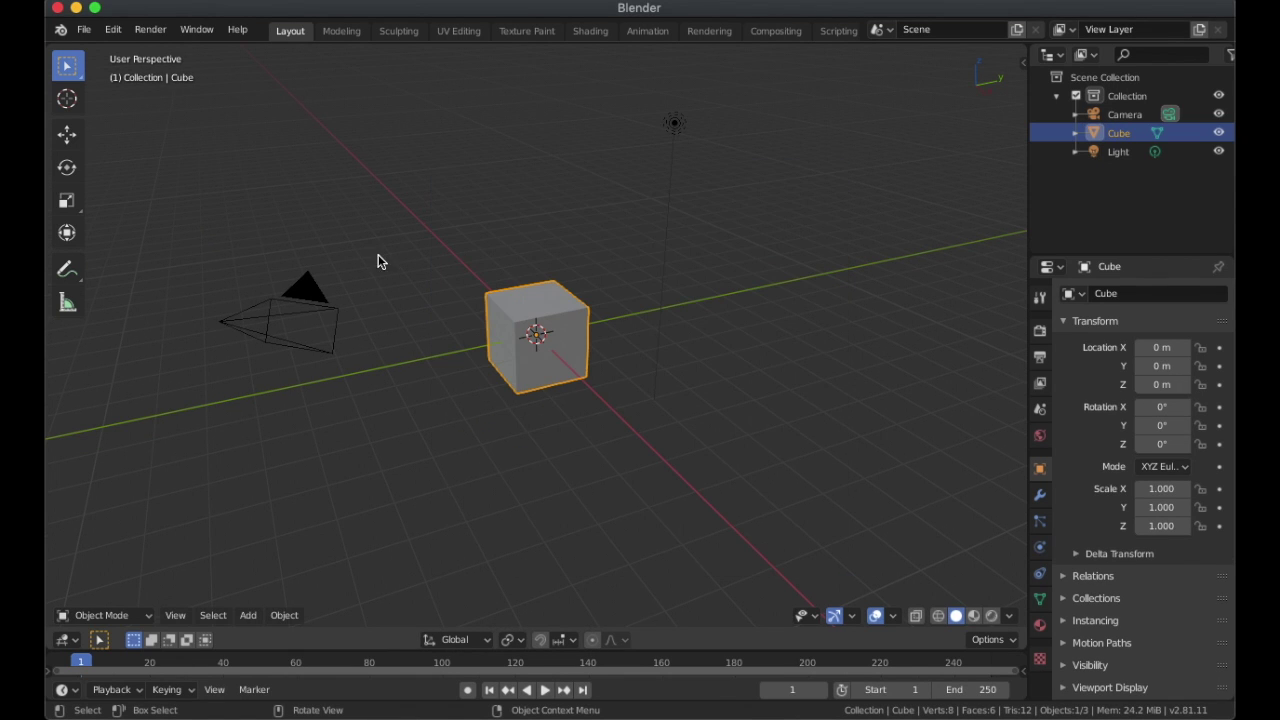
pyautogui.press('a')
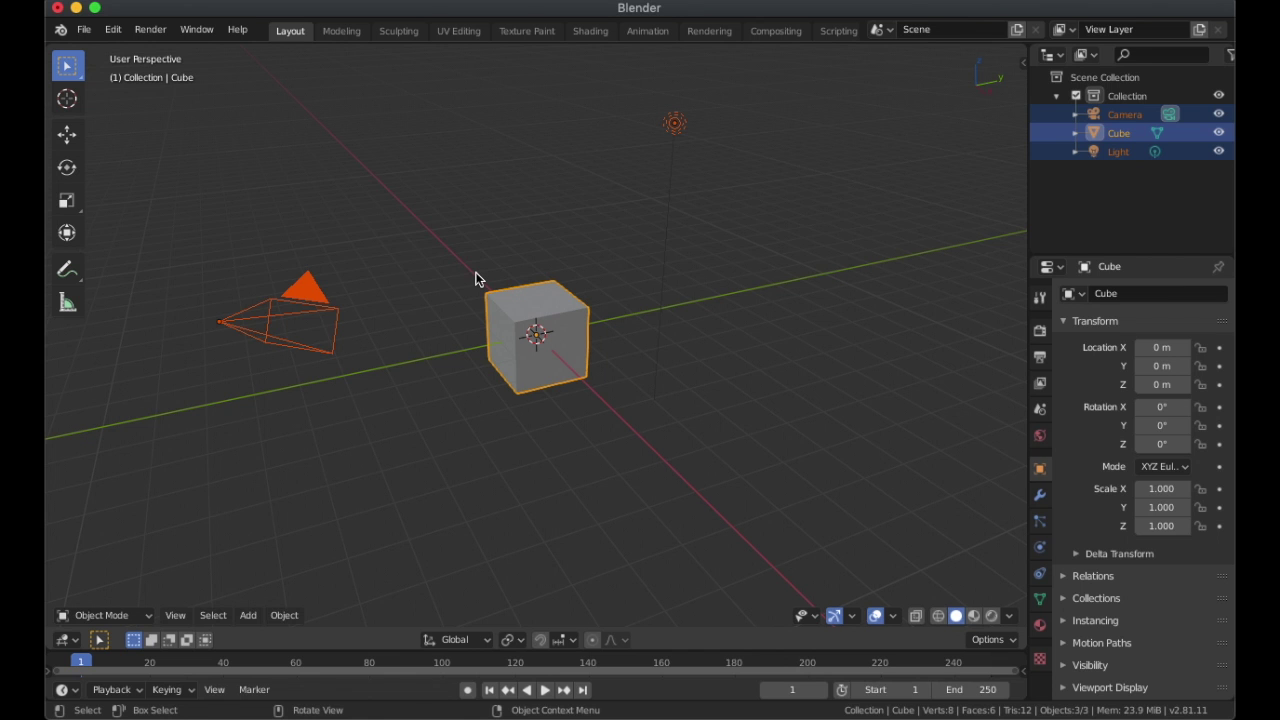
pyautogui.press('x')
pyautogui.click(431, 280)
pyautogui.hotkey('shift', 'a')
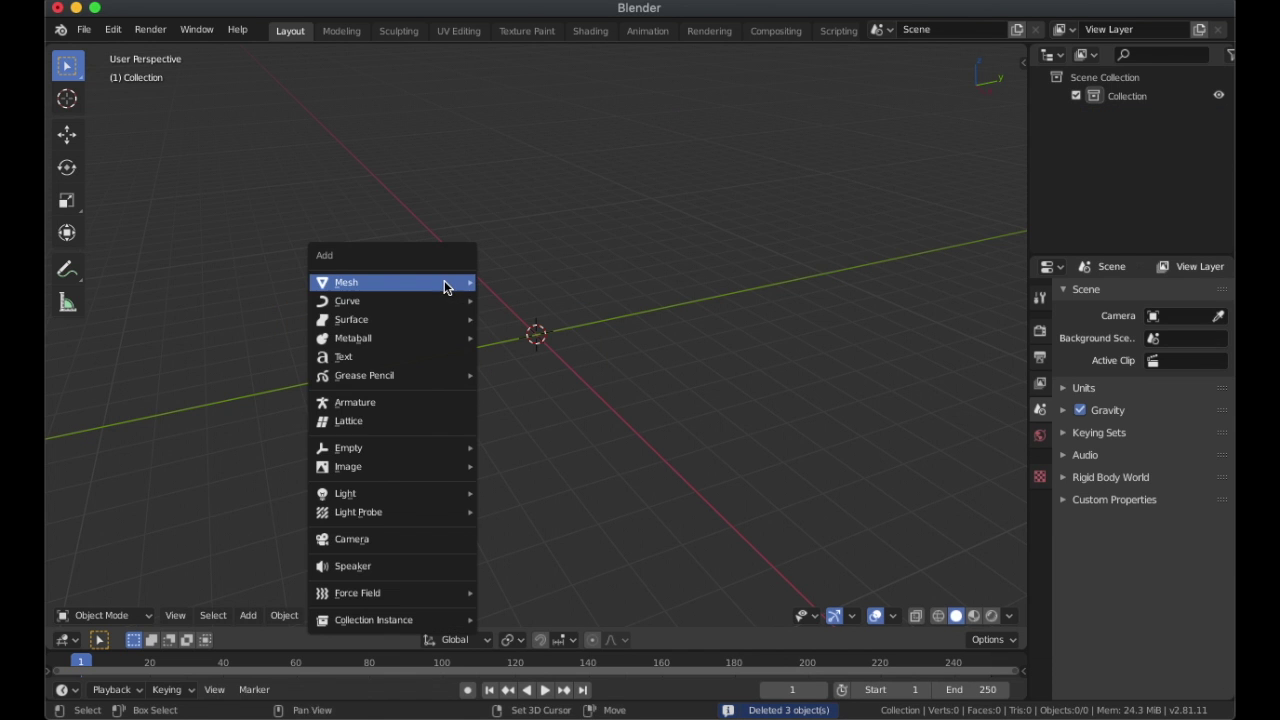
pyautogui.moveTo(444, 282)
pyautogui.click(513, 283)
pyautogui.scroll(3, 519, 287)
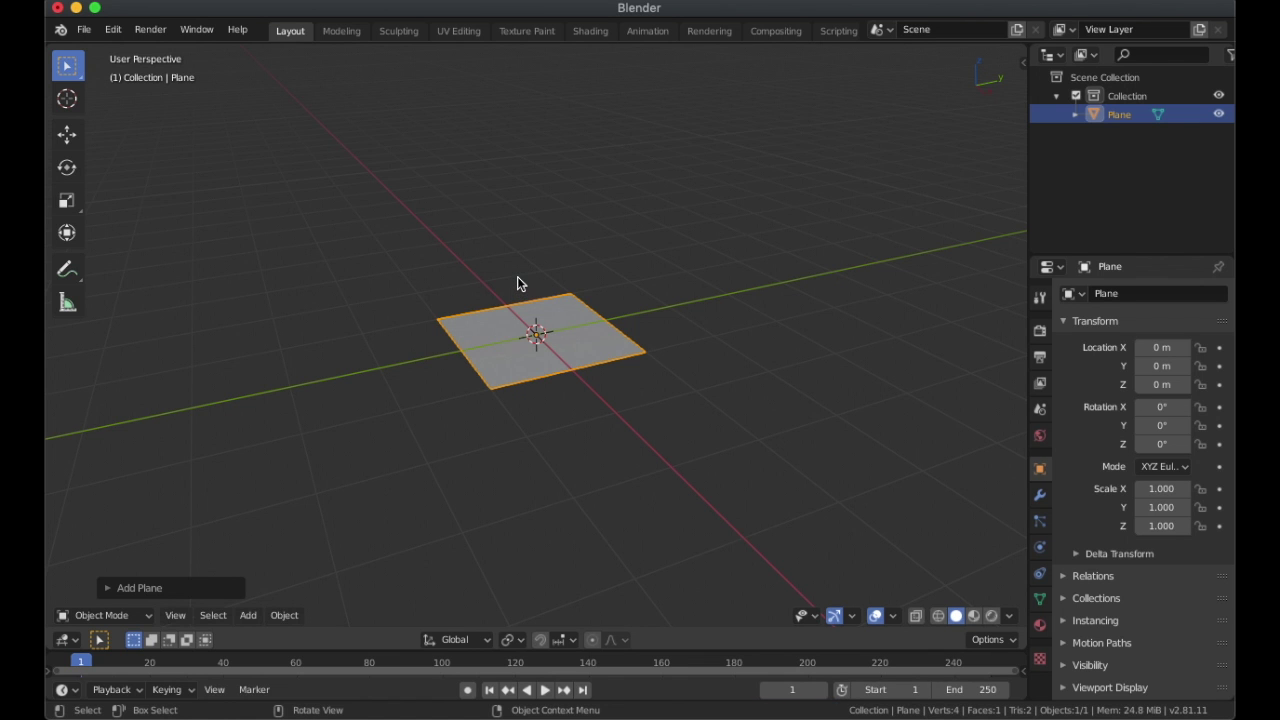
pyautogui.moveTo(523, 257); pyautogui.dragTo(532, 285, button='middle')
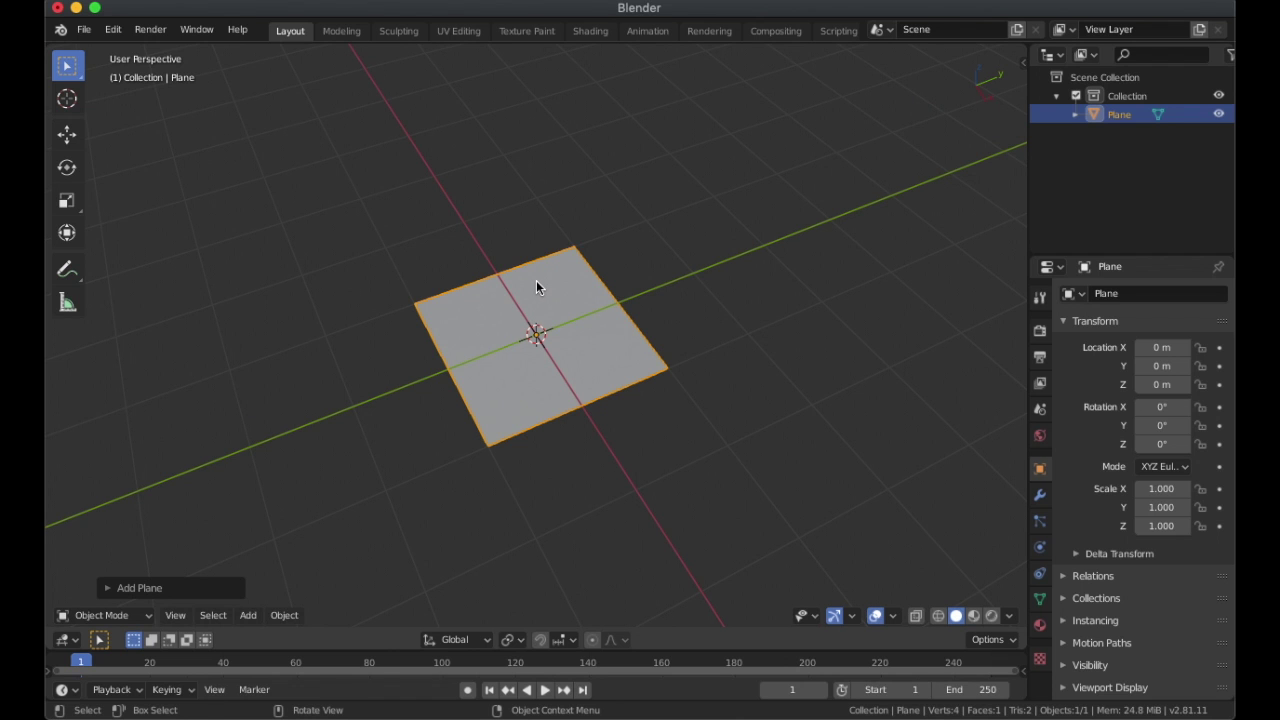
# Step: Subdivide the plane with 50 cuts in Edit Mode, then return to Object Mode
pyautogui.press('Tab')
pyautogui.rightClick(537, 284)
pyautogui.click(536, 285)
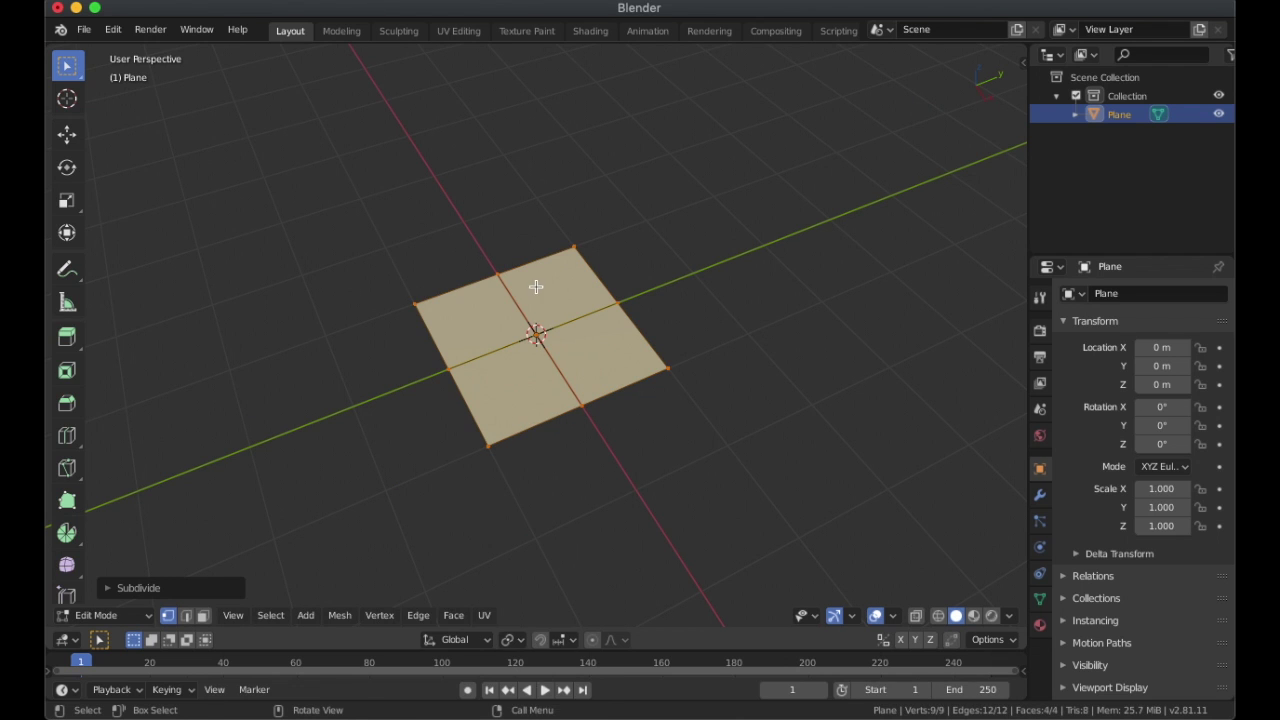
pyautogui.click(140, 588)
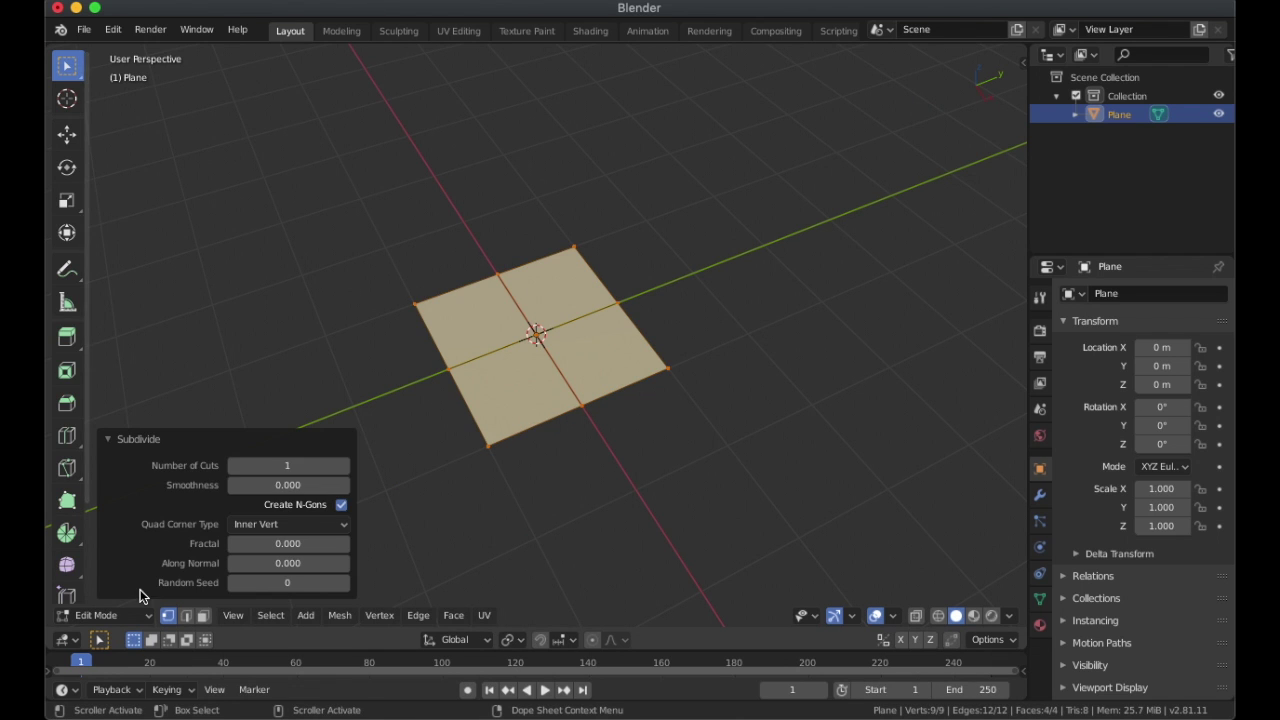
pyautogui.click(271, 469)
pyautogui.write('50')
pyautogui.press('Return')
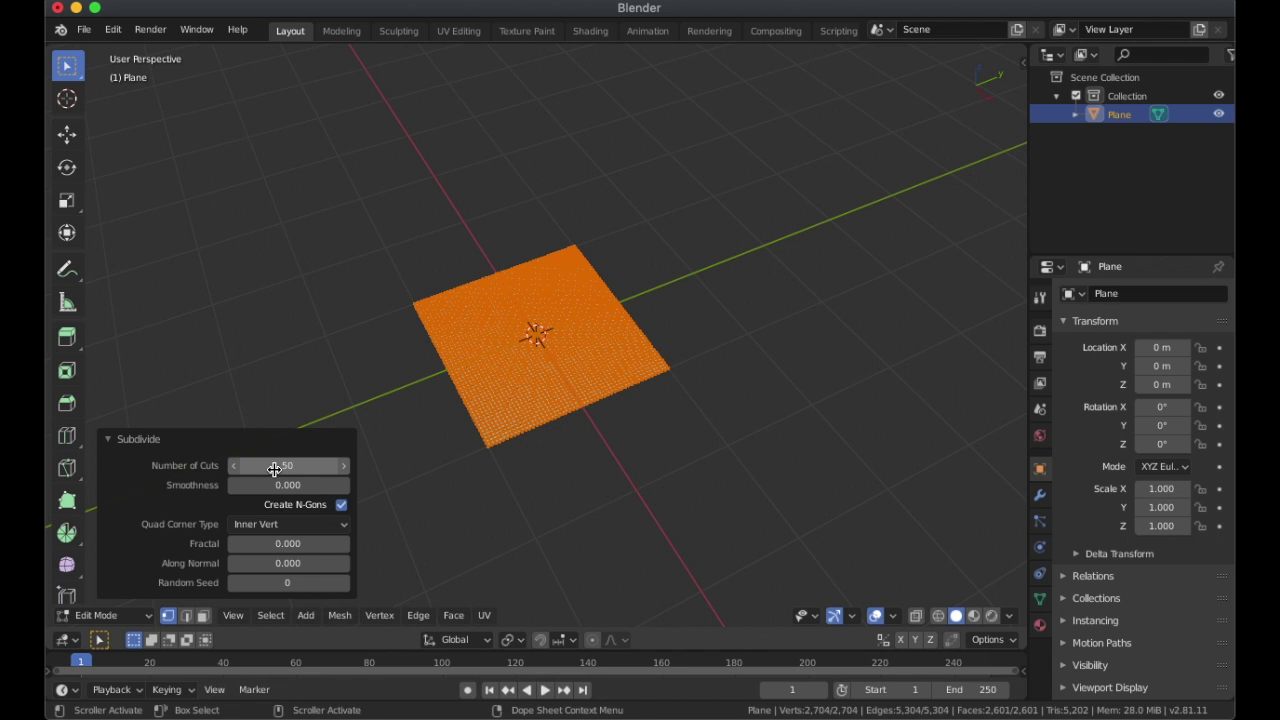
pyautogui.click(599, 470)
pyautogui.scroll(5, 590, 452)
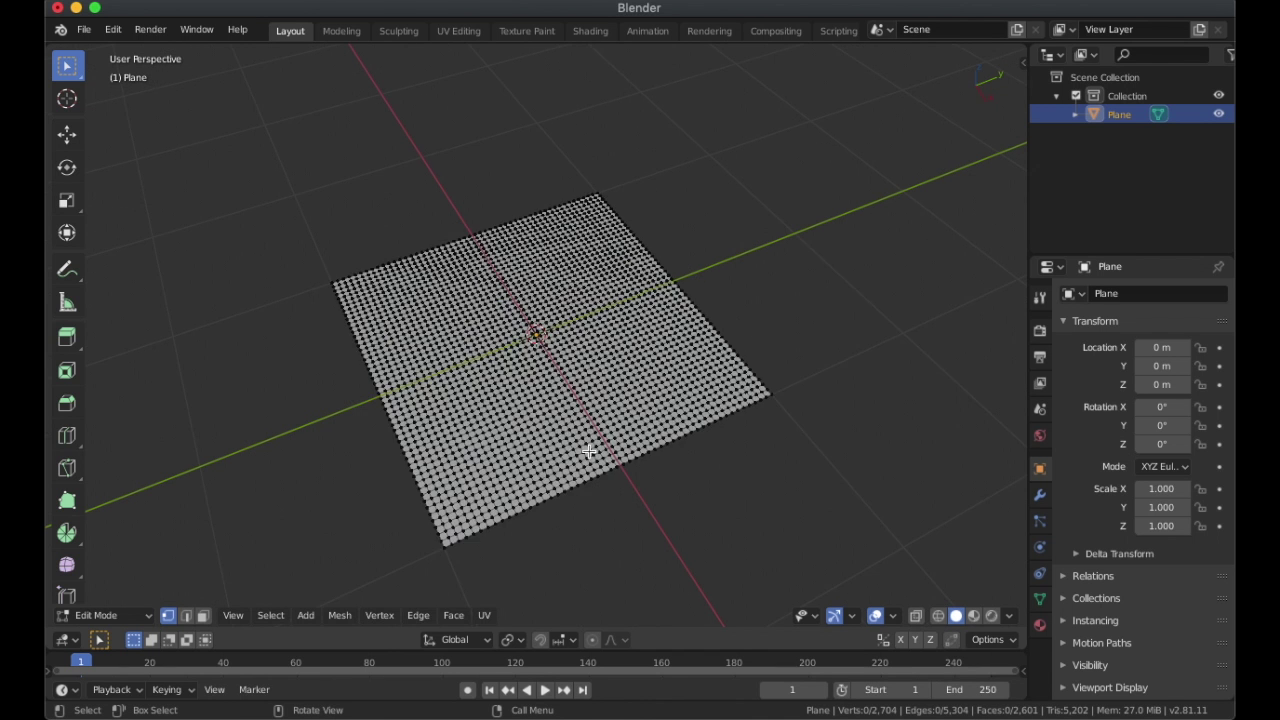
pyautogui.scroll(-3, 590, 451)
pyautogui.press('Tab')
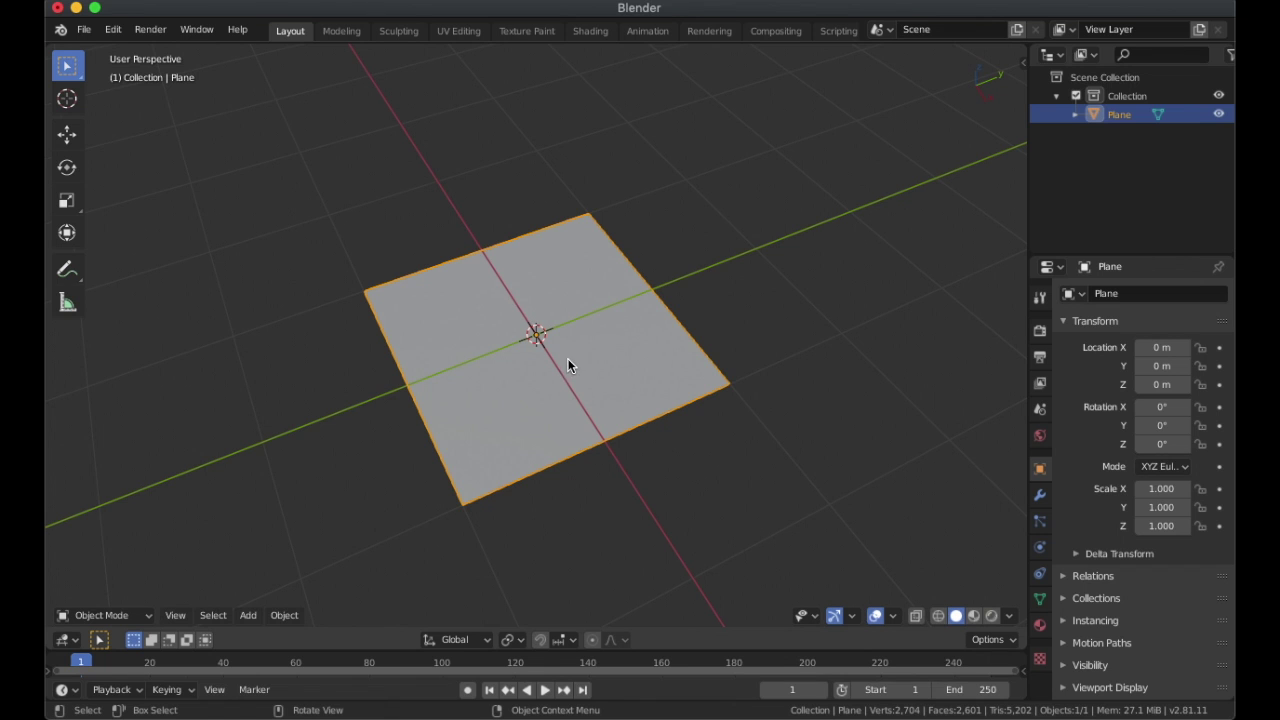
# Step: Add a smooth-shaded UV sphere at about 0.16 scale above and beside the plane
pyautogui.hotkey('shift', 'a')
pyautogui.moveTo(718, 357)
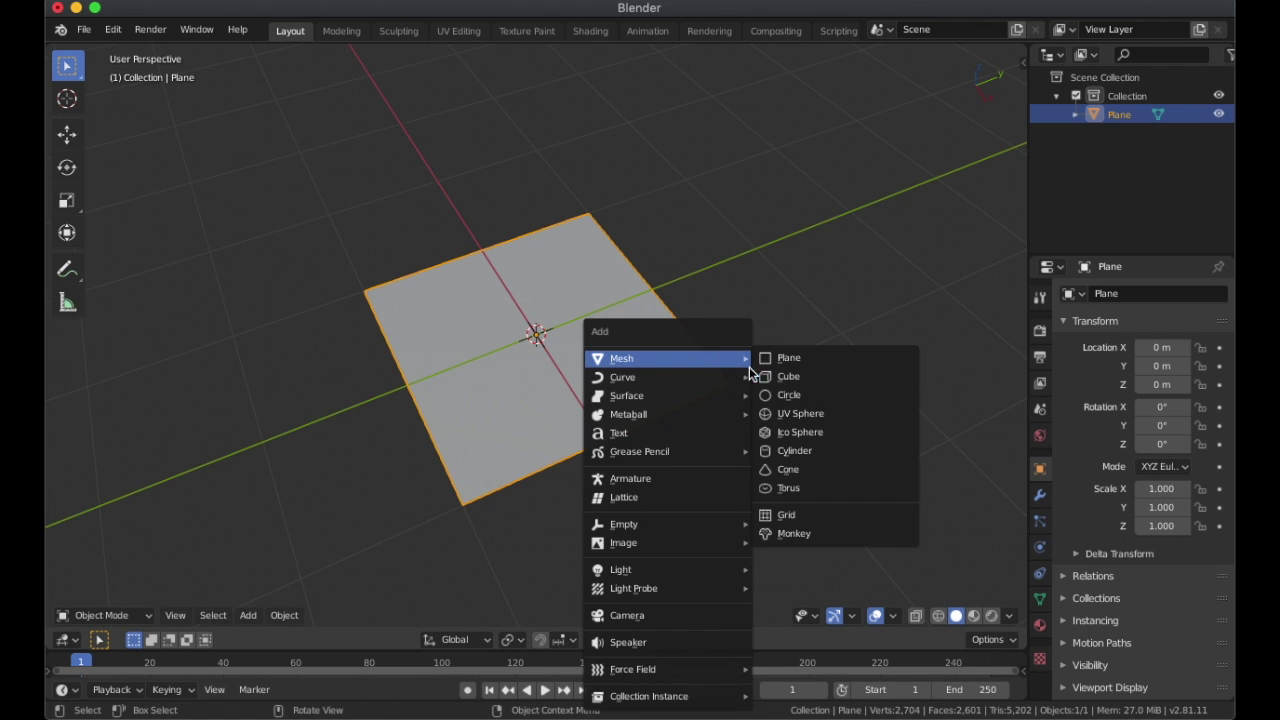
pyautogui.click(805, 416)
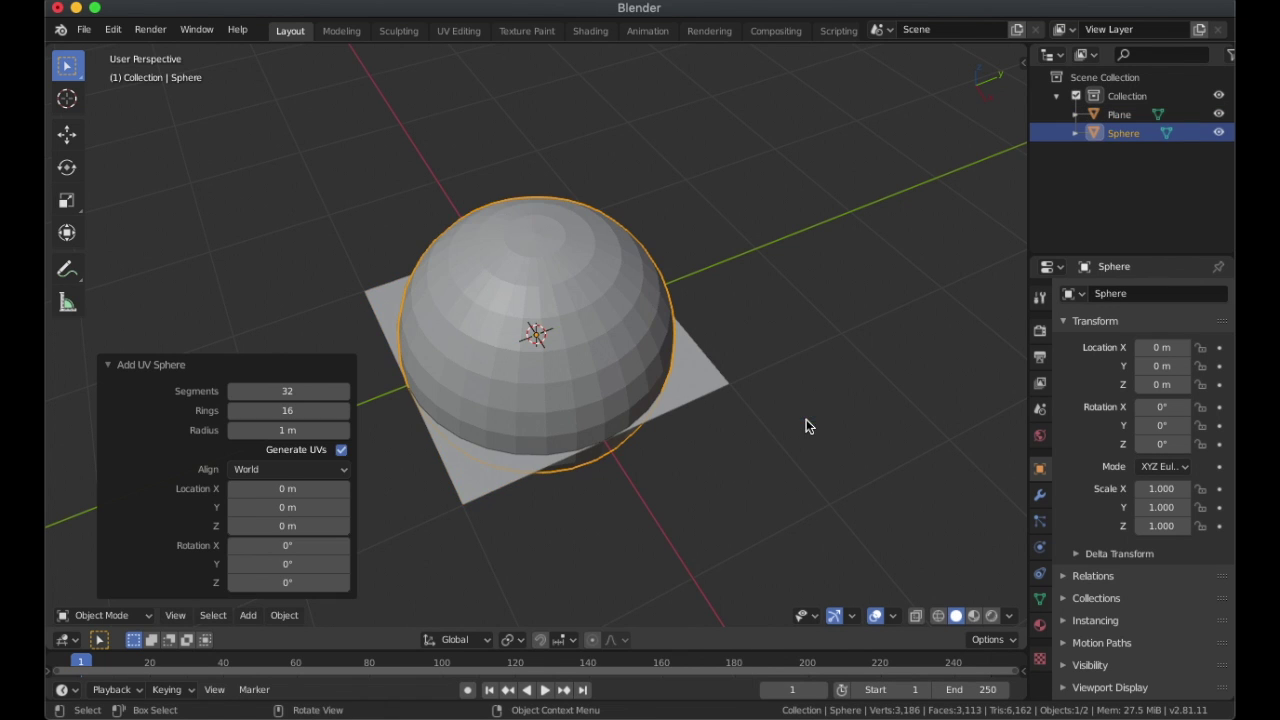
pyautogui.press('s')
pyautogui.click(656, 354)
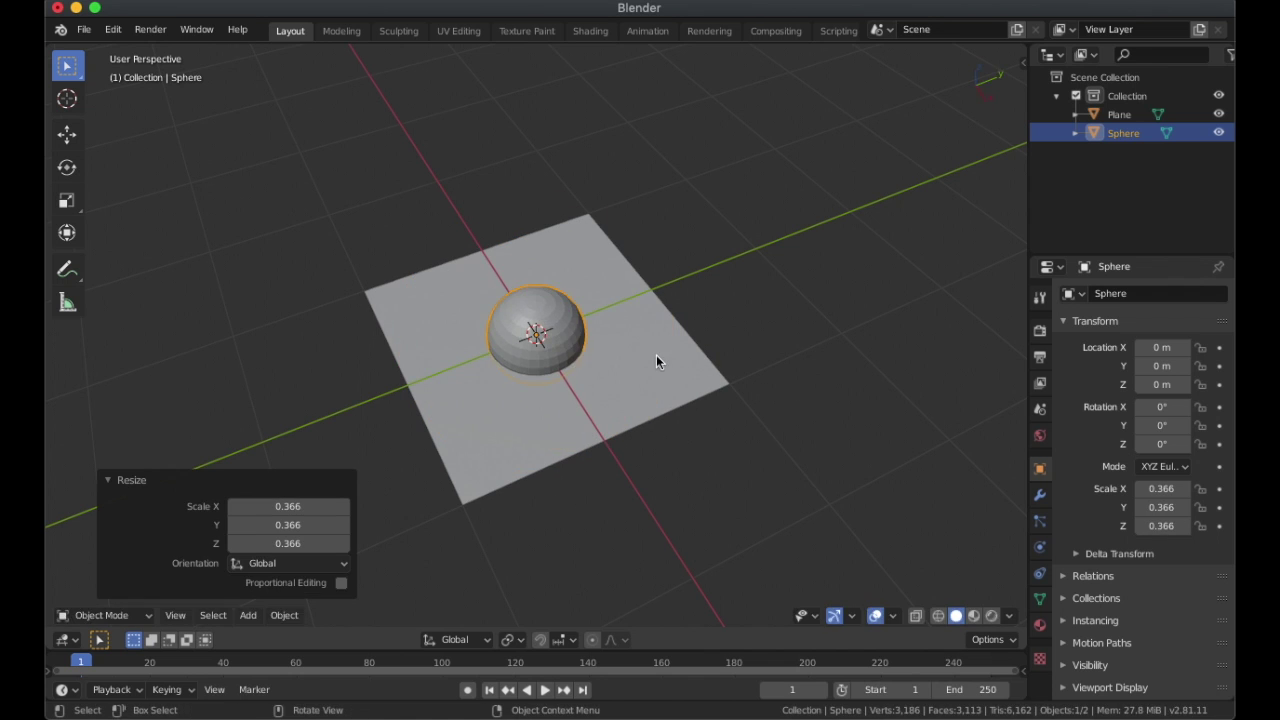
pyautogui.press('g')
pyautogui.click(910, 204)
pyautogui.press('s')
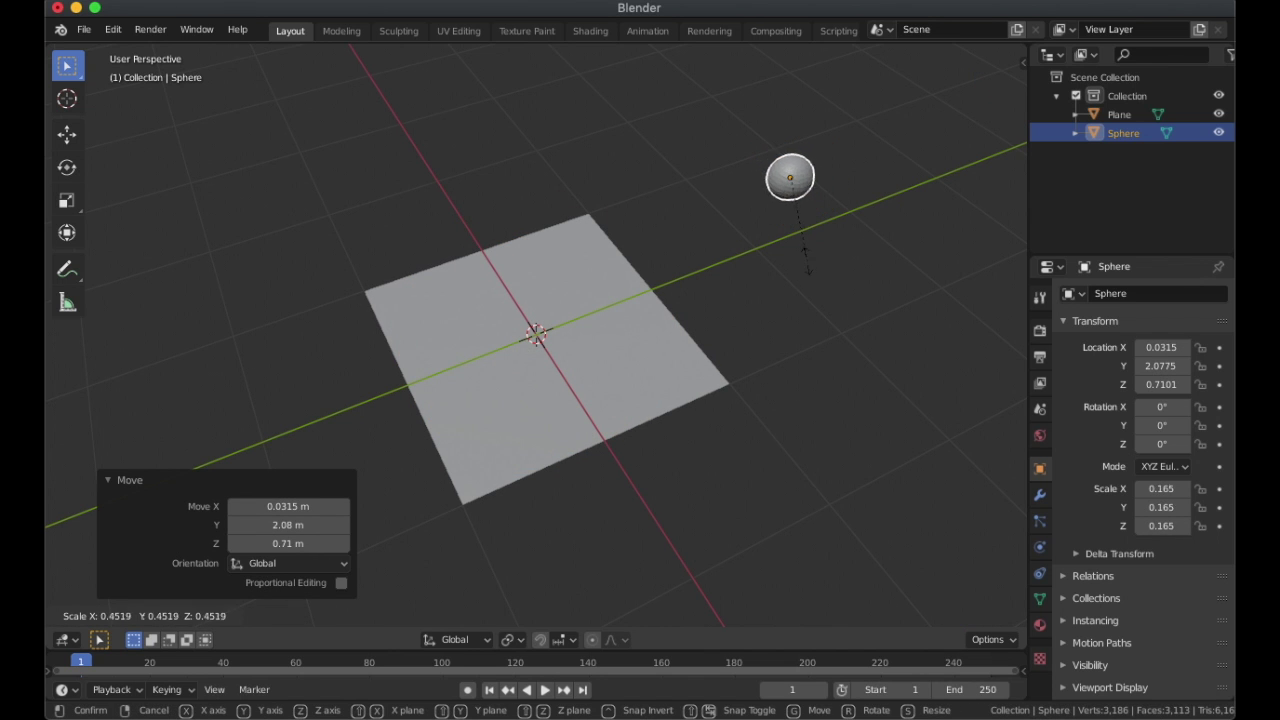
pyautogui.click(842, 190)
pyautogui.rightClick(790, 188)
pyautogui.click(786, 170)
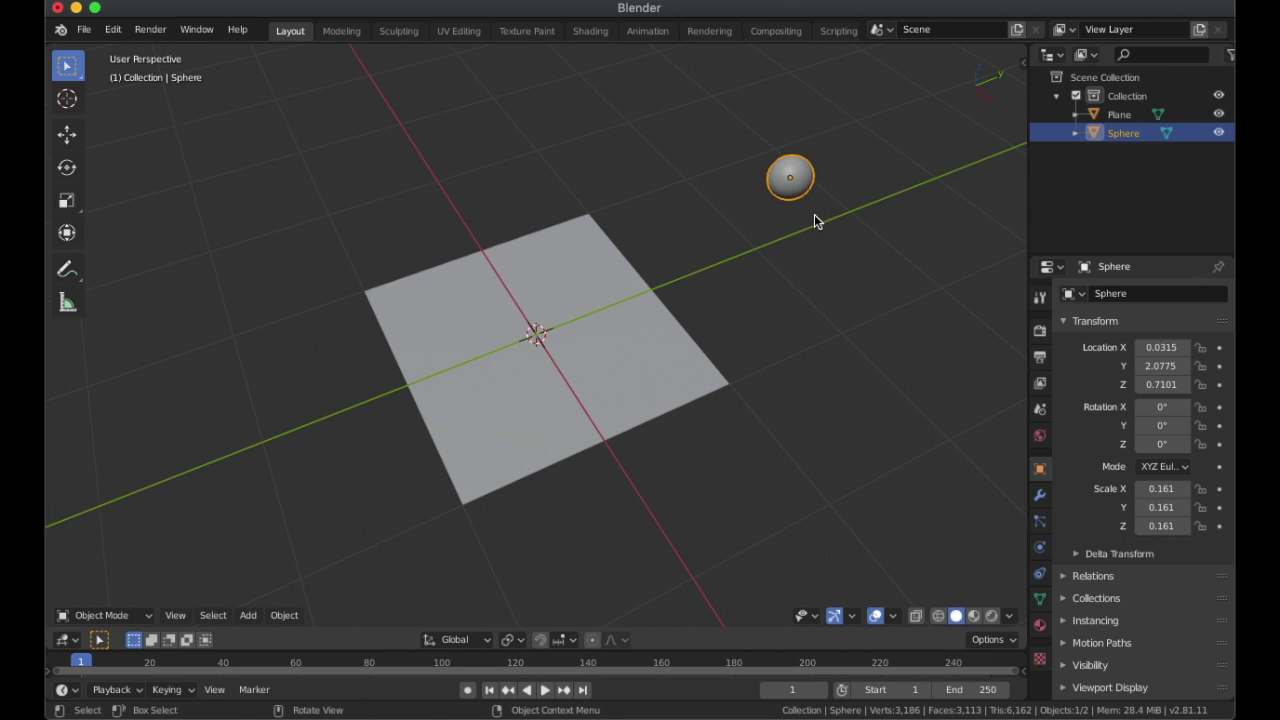
# Step: Squash the sphere along Z into a flat droplet
pyautogui.press('s')
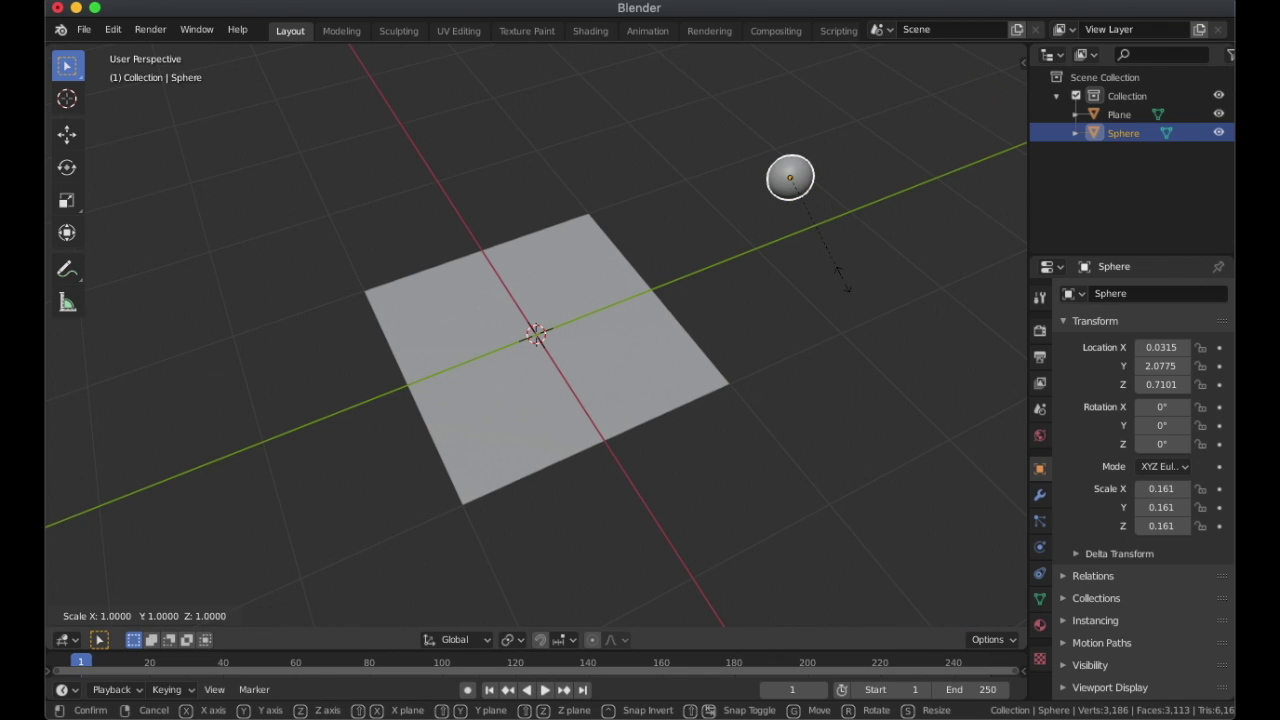
pyautogui.press('z')
pyautogui.click(824, 276)
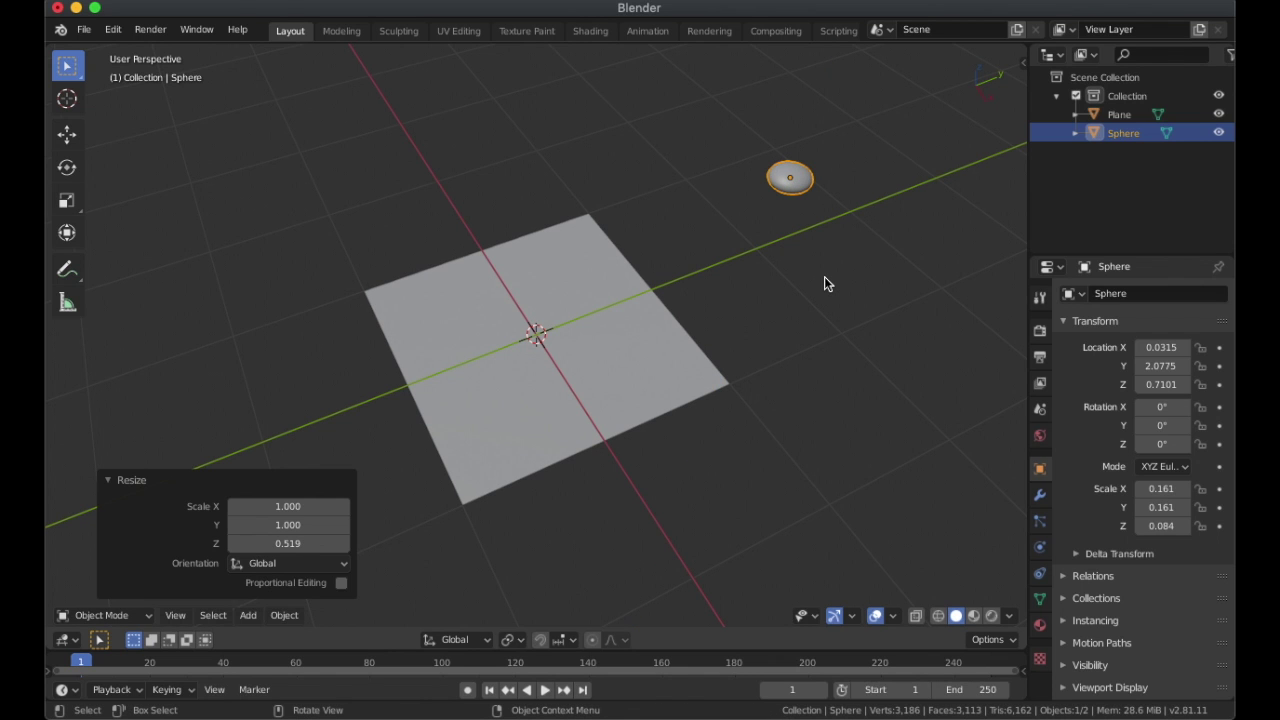
# Step: Duplicate the droplet beside the original, narrow the copy along X, and select both
pyautogui.hotkey('shift', 'd')
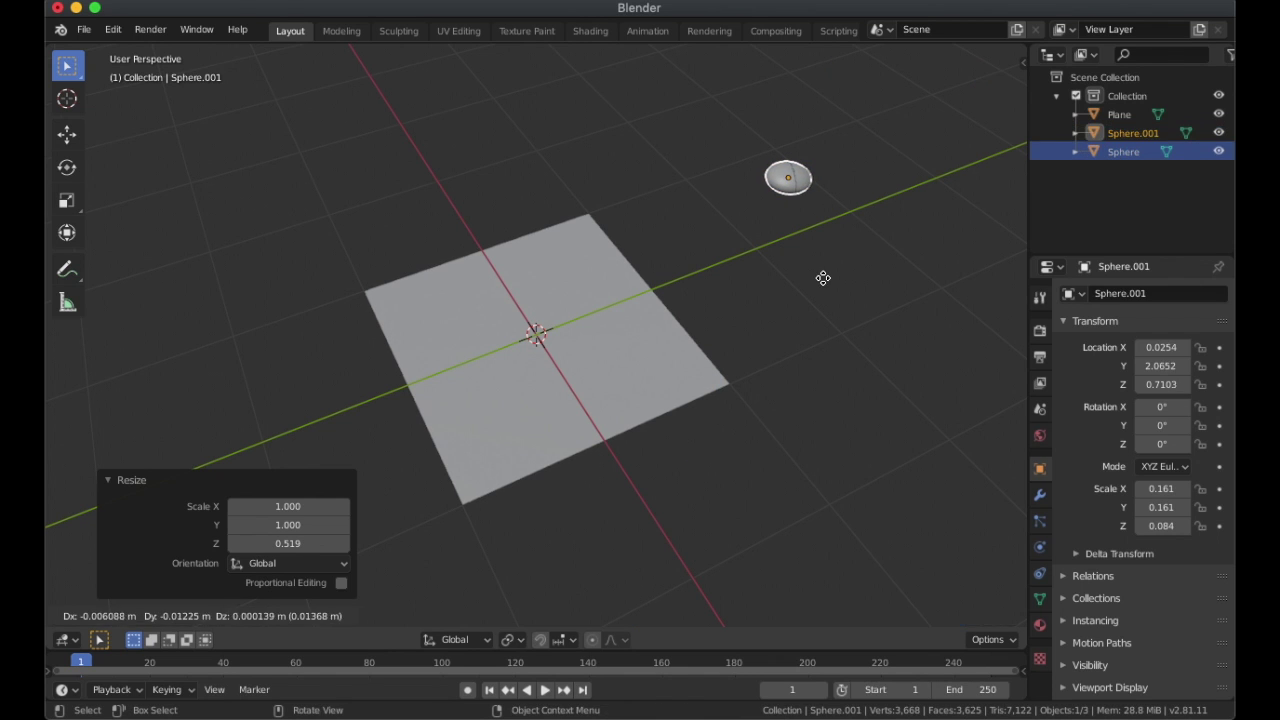
pyautogui.click(880, 321)
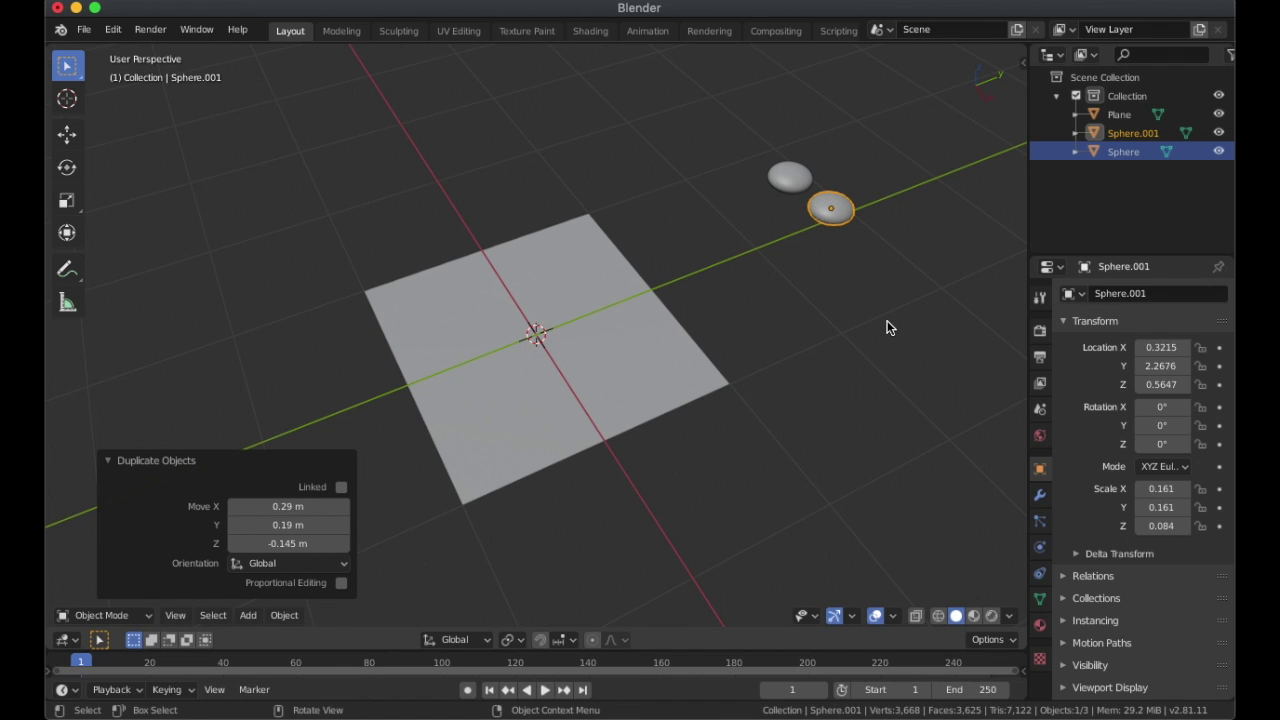
pyautogui.press('s')
pyautogui.press('x')
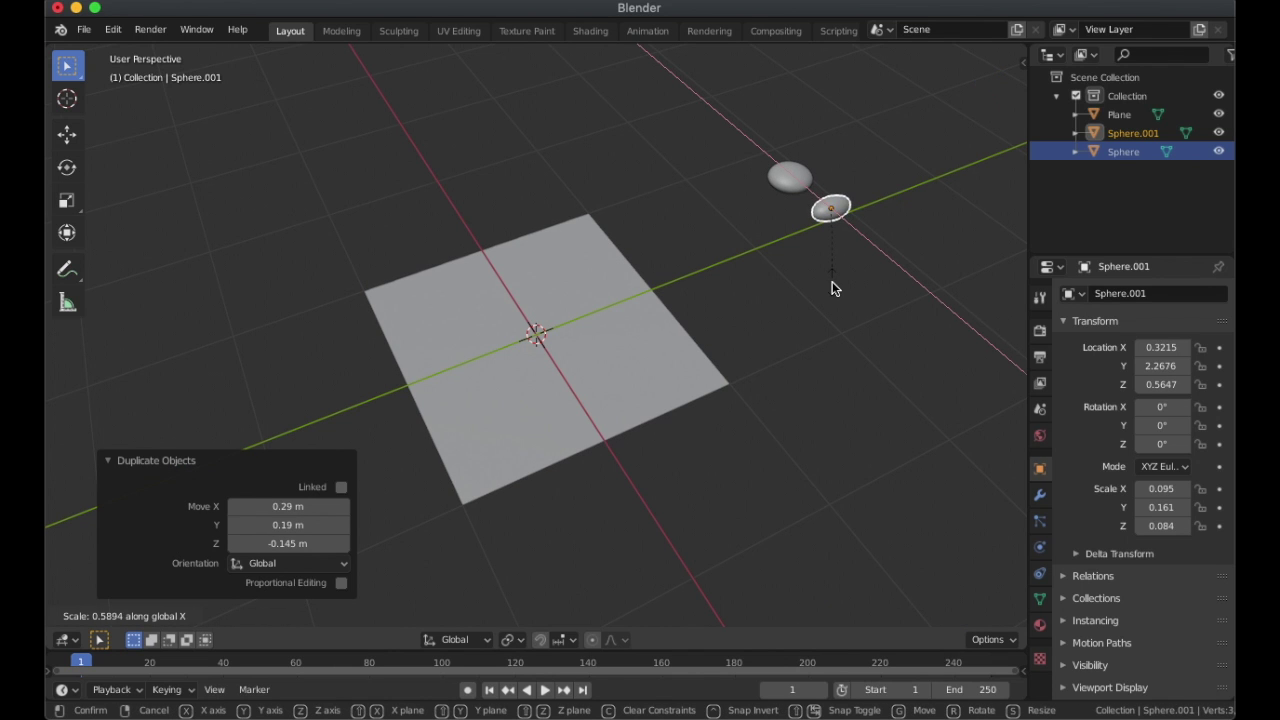
pyautogui.click(832, 283)
pyautogui.keyDown('shift'); pyautogui.moveTo(690, 106); pyautogui.dragTo(836, 242); pyautogui.keyUp('shift')
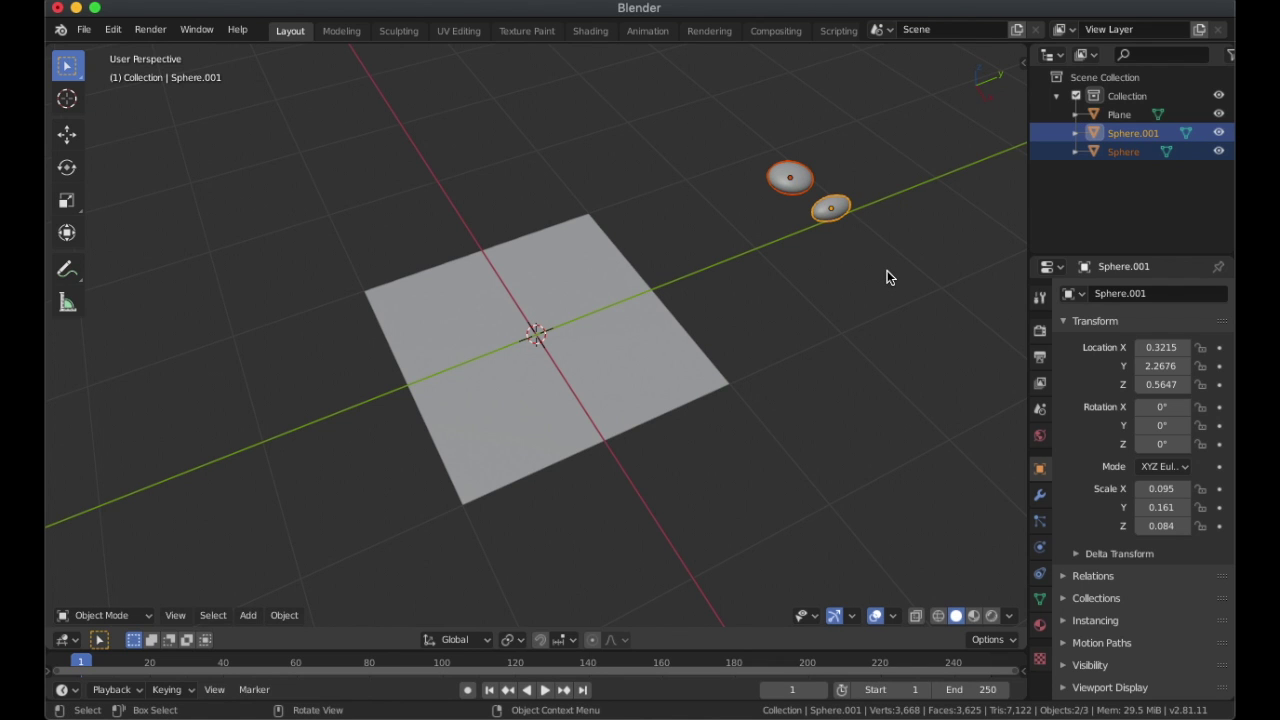
# Step: Move Sphere and Sphere.001 into a new collection named 'drops'
pyautogui.press('m')
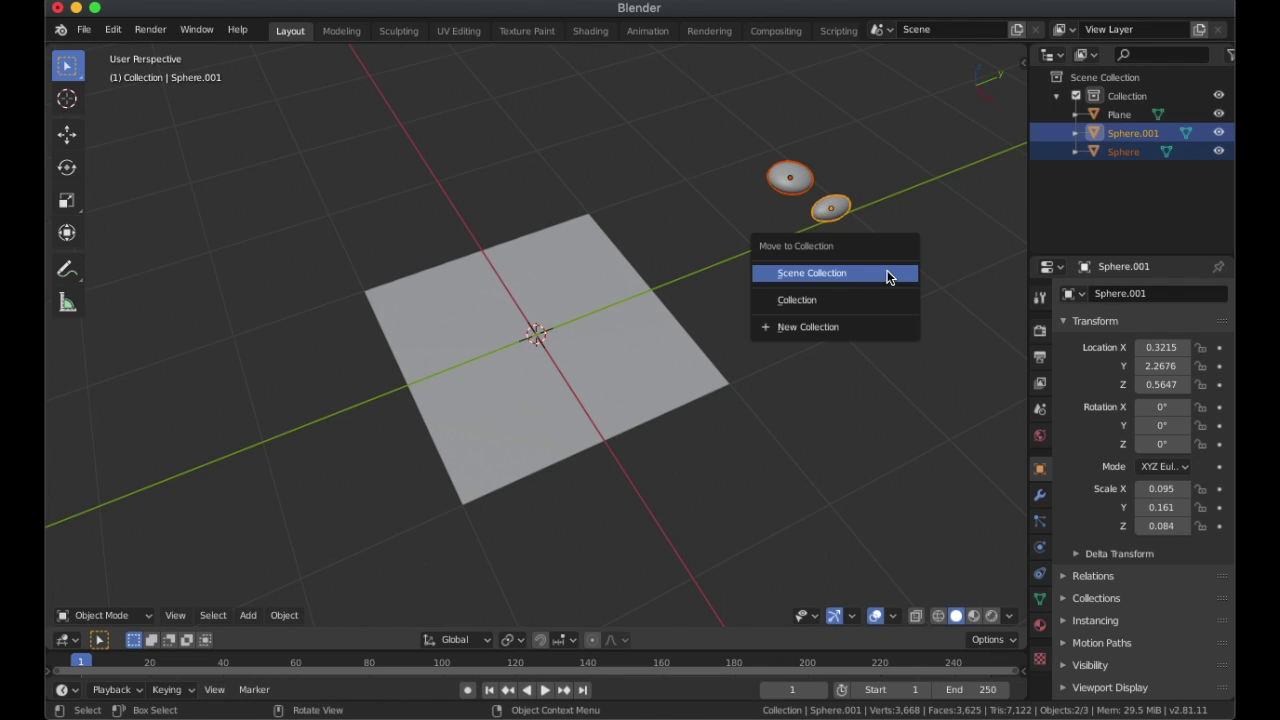
pyautogui.click(857, 326)
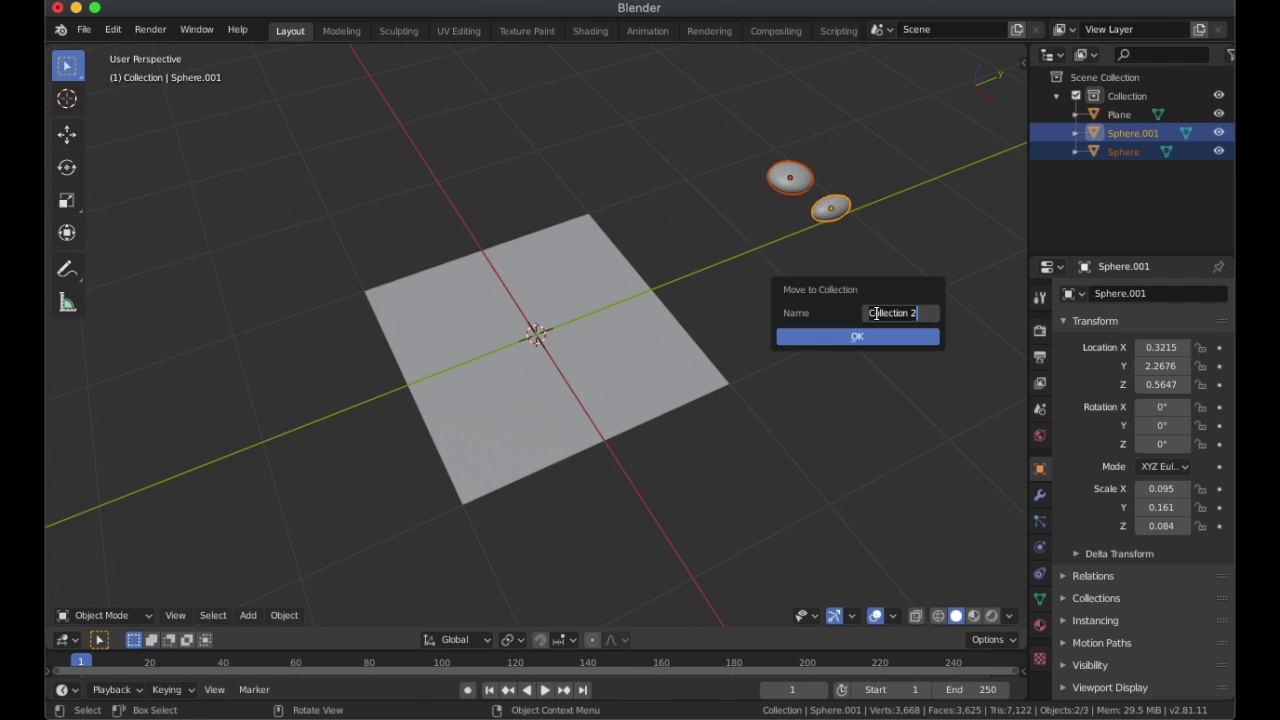
pyautogui.write('srops')
pyautogui.press('Return')
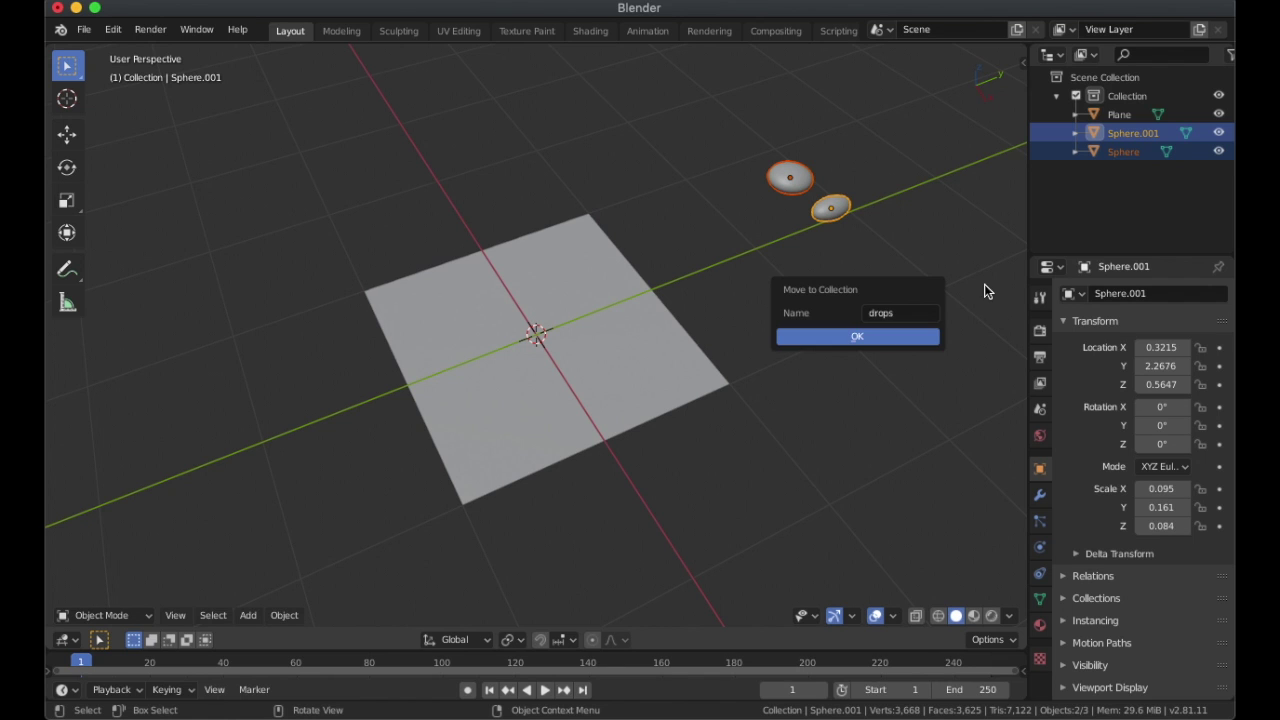
pyautogui.click(849, 337)
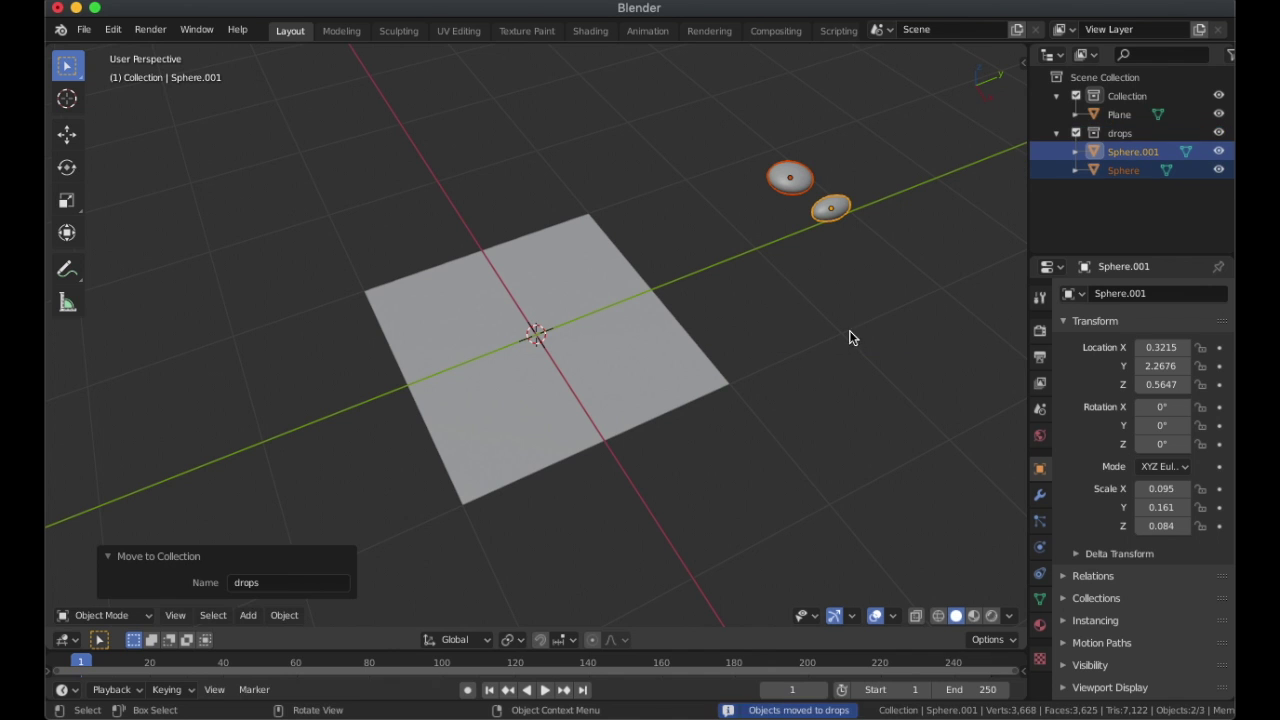
# Step: Add a Hair particle system to the plane
pyautogui.click(645, 351)
pyautogui.click(1040, 521)
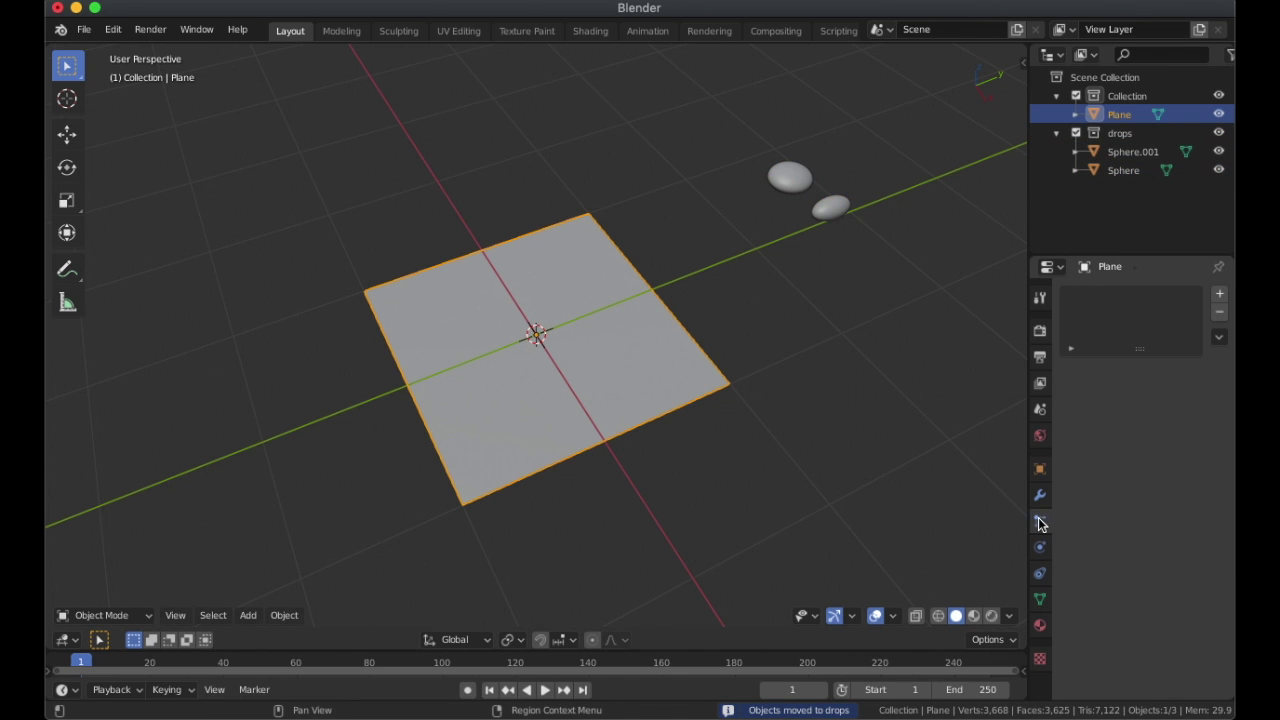
pyautogui.moveTo(1029, 474); pyautogui.dragTo(961, 474)
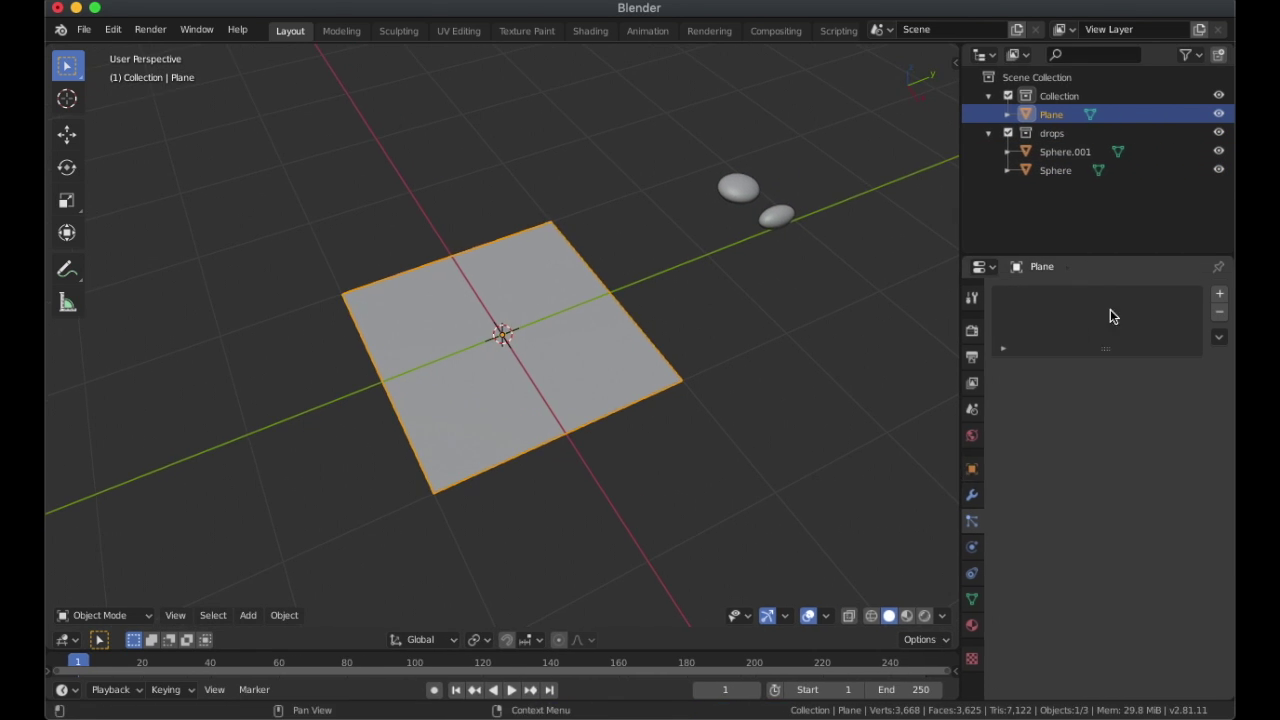
pyautogui.click(1219, 293)
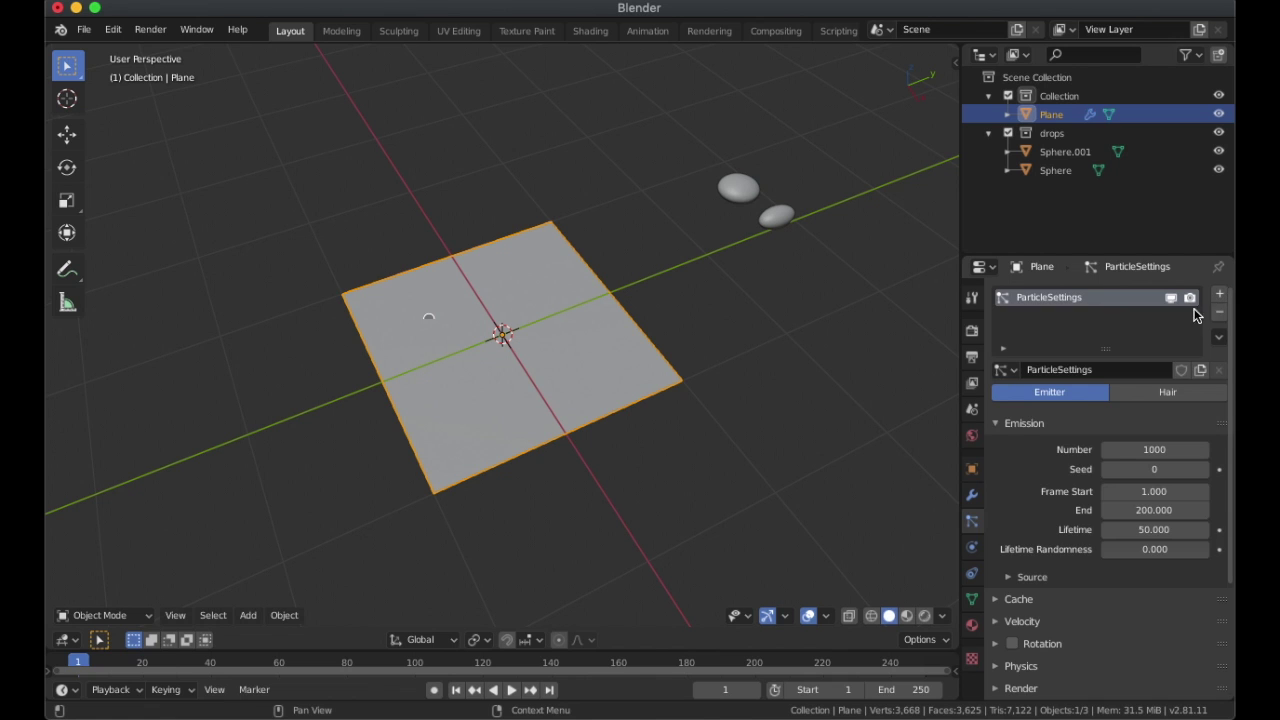
pyautogui.click(1164, 393)
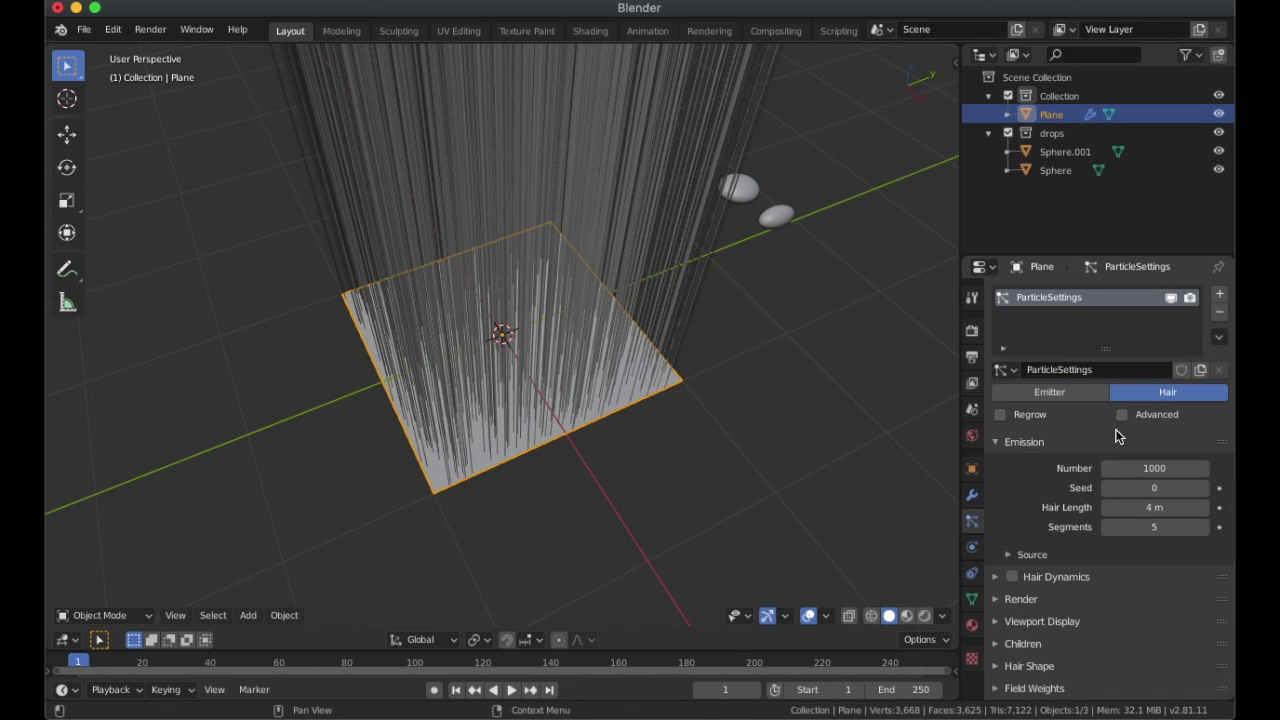
# Step: Render the hair particles as Collection, instancing the 'drops' collection
pyautogui.scroll(-3, 1048, 453)
pyautogui.click(996, 511)
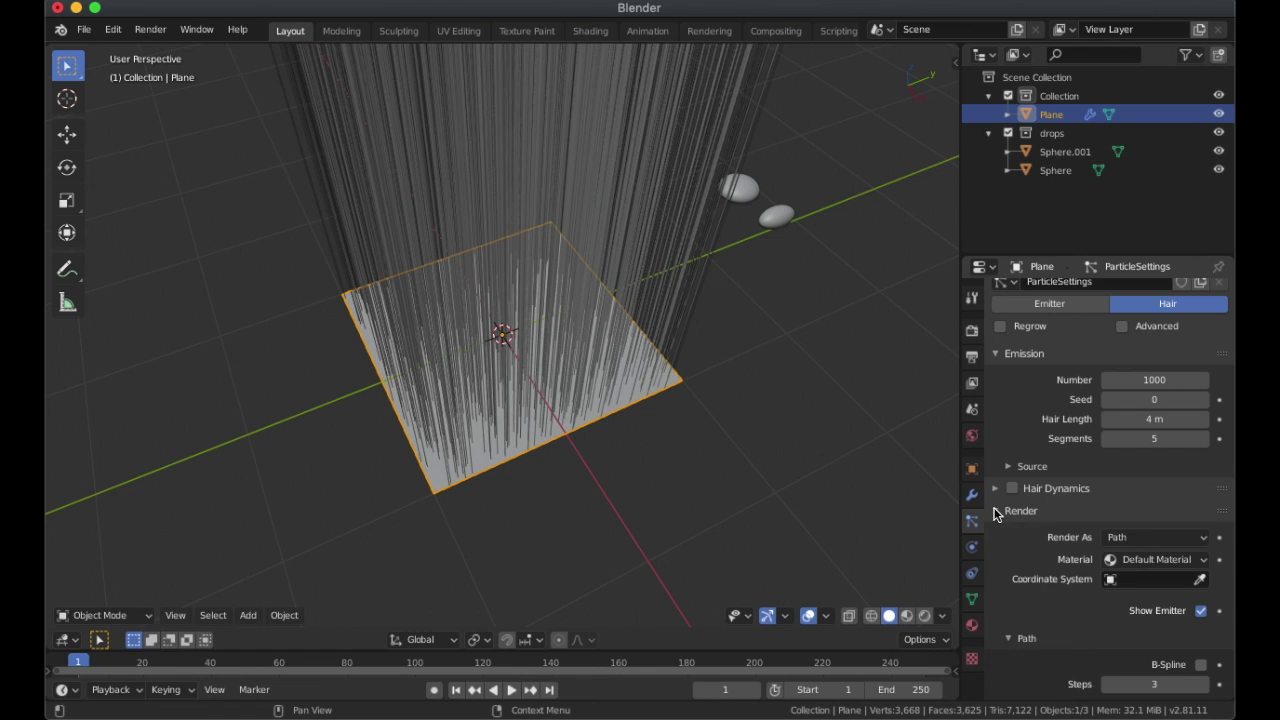
pyautogui.click(1158, 537)
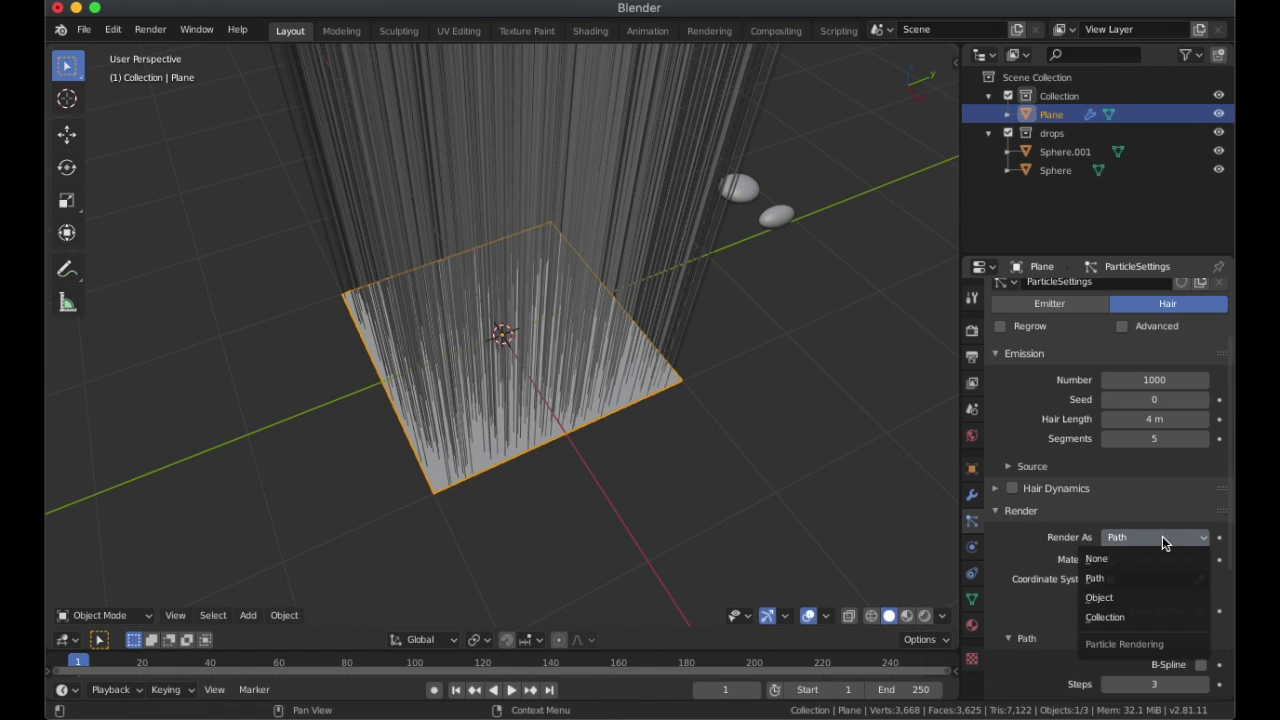
pyautogui.click(1146, 614)
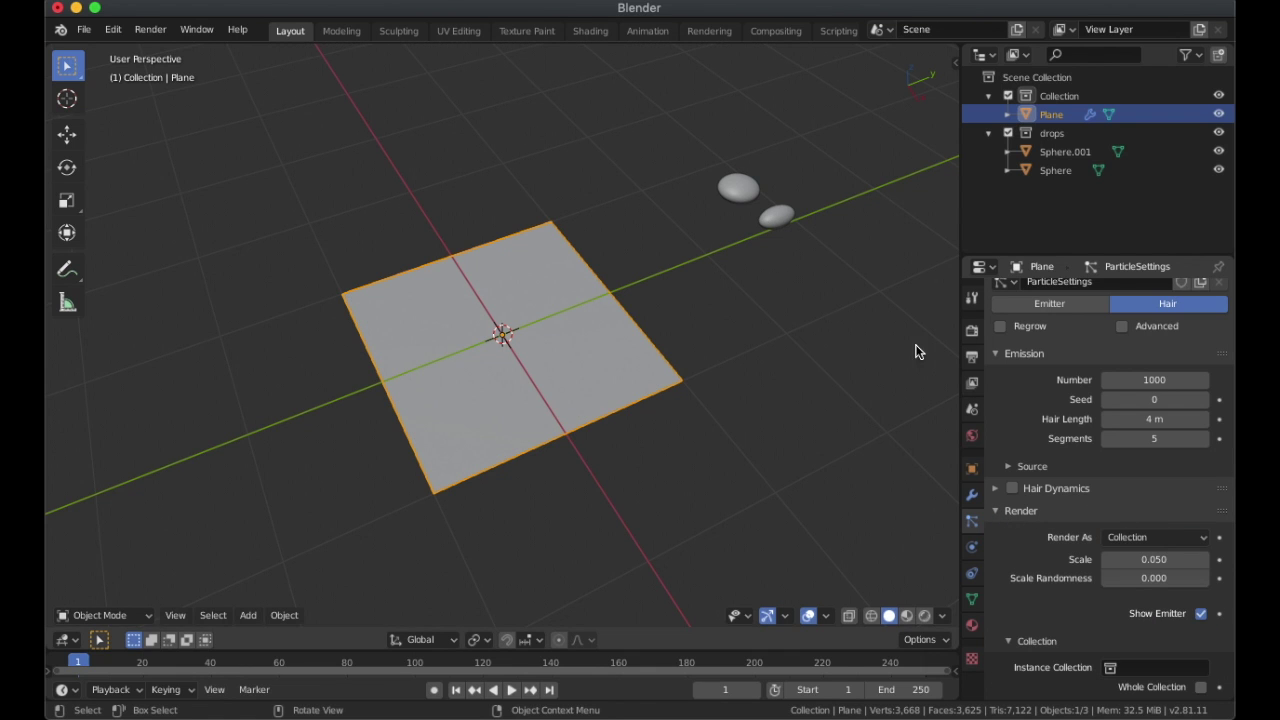
pyautogui.scroll(-1, 1150, 578)
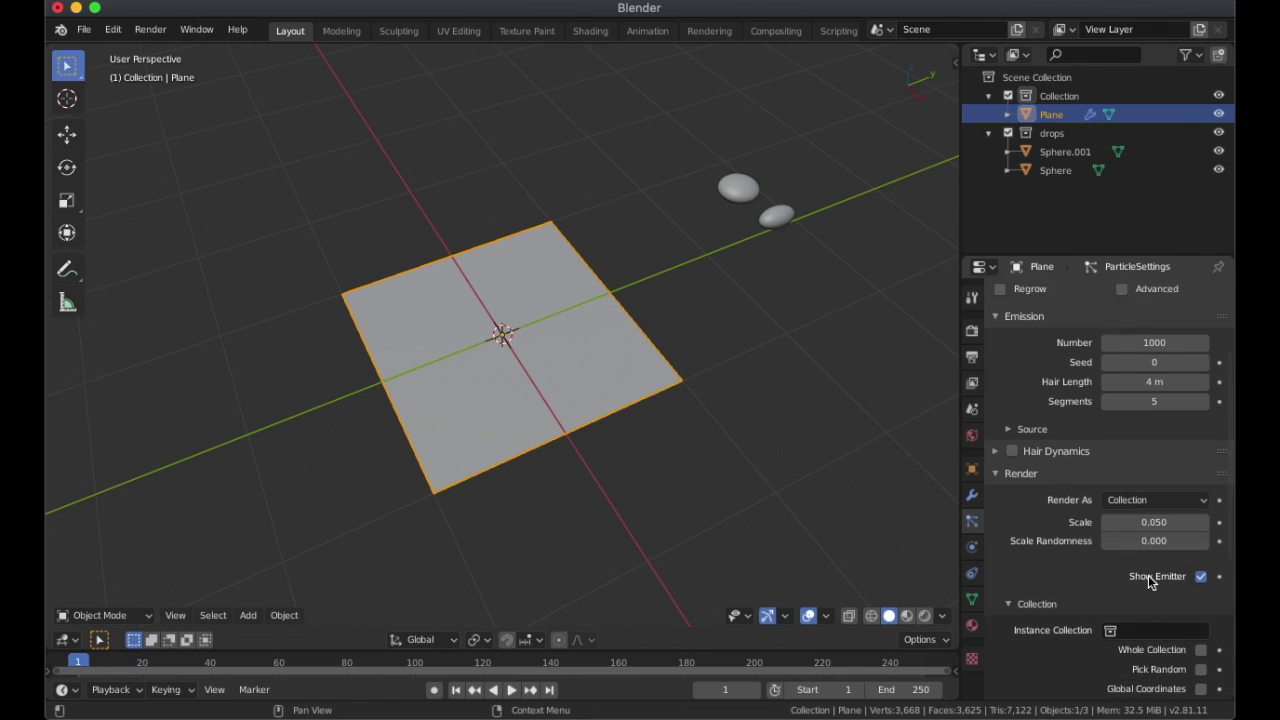
pyautogui.scroll(-1, 1150, 572)
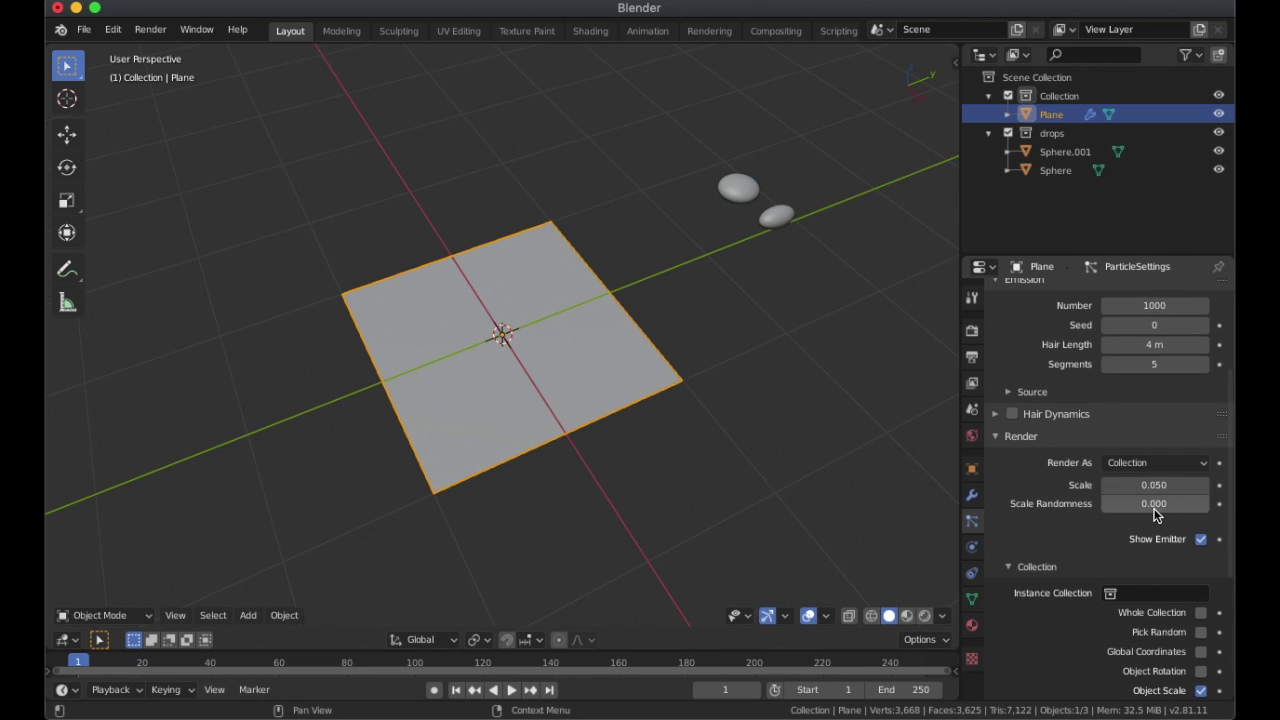
pyautogui.scroll(-3, 1160, 540)
pyautogui.click(1150, 483)
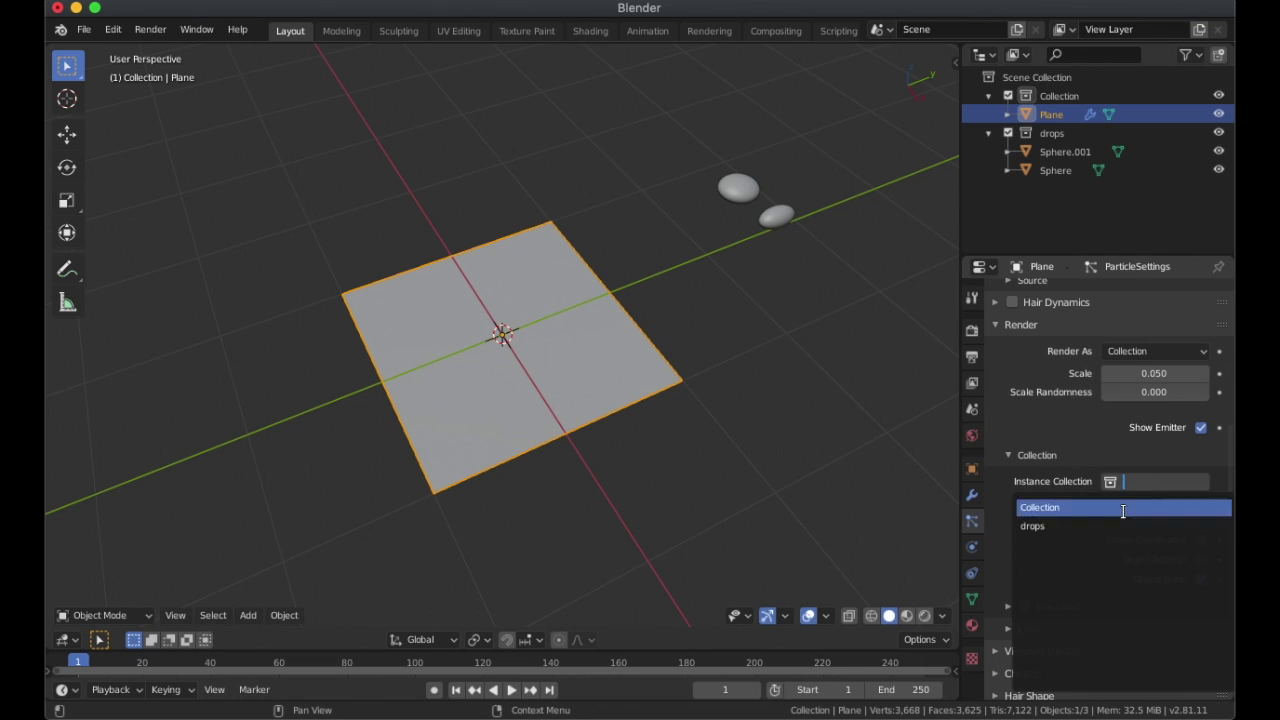
pyautogui.click(1063, 527)
pyautogui.scroll(4, 663, 393)
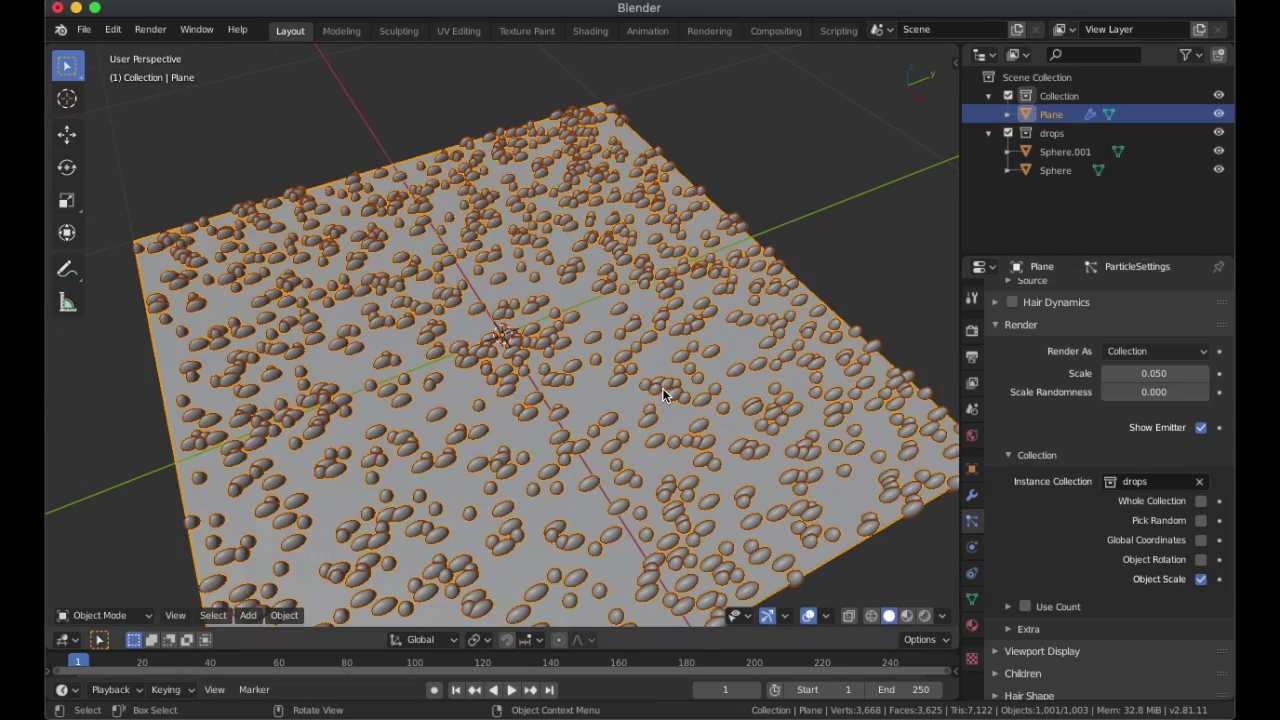
pyautogui.scroll(-3, 663, 393)
pyautogui.scroll(6, 668, 397)
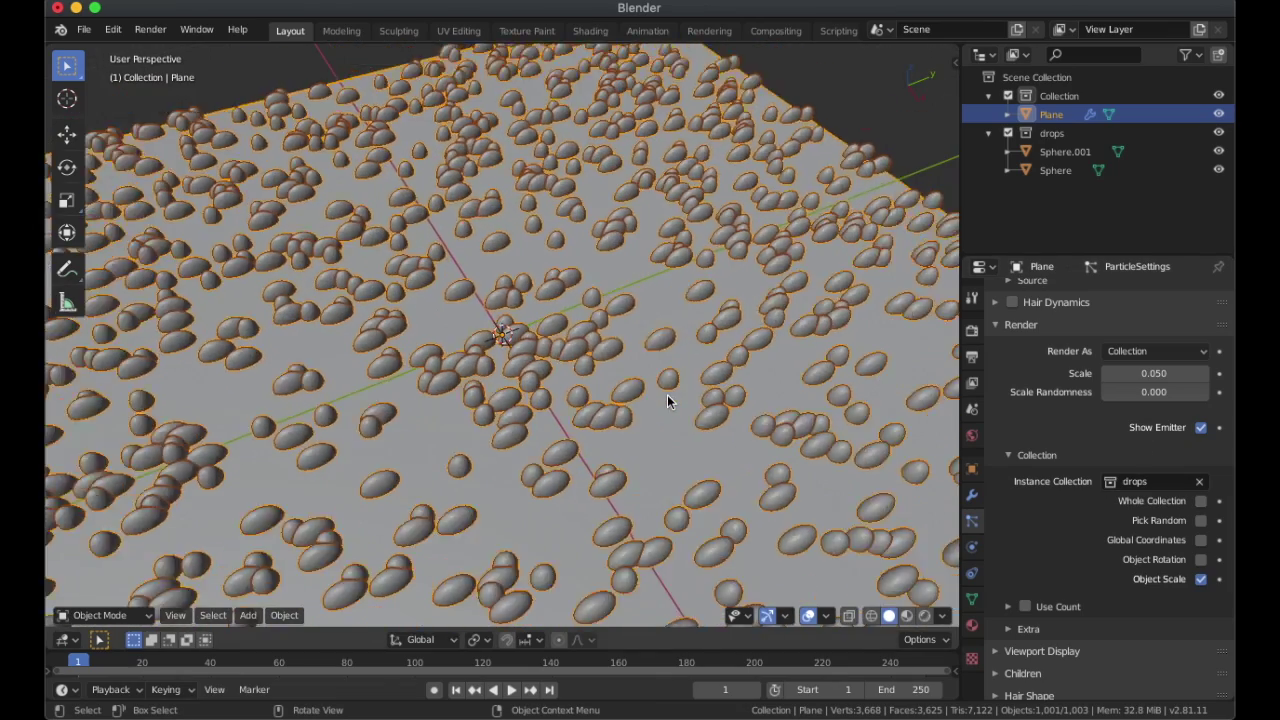
pyautogui.scroll(-7, 668, 398)
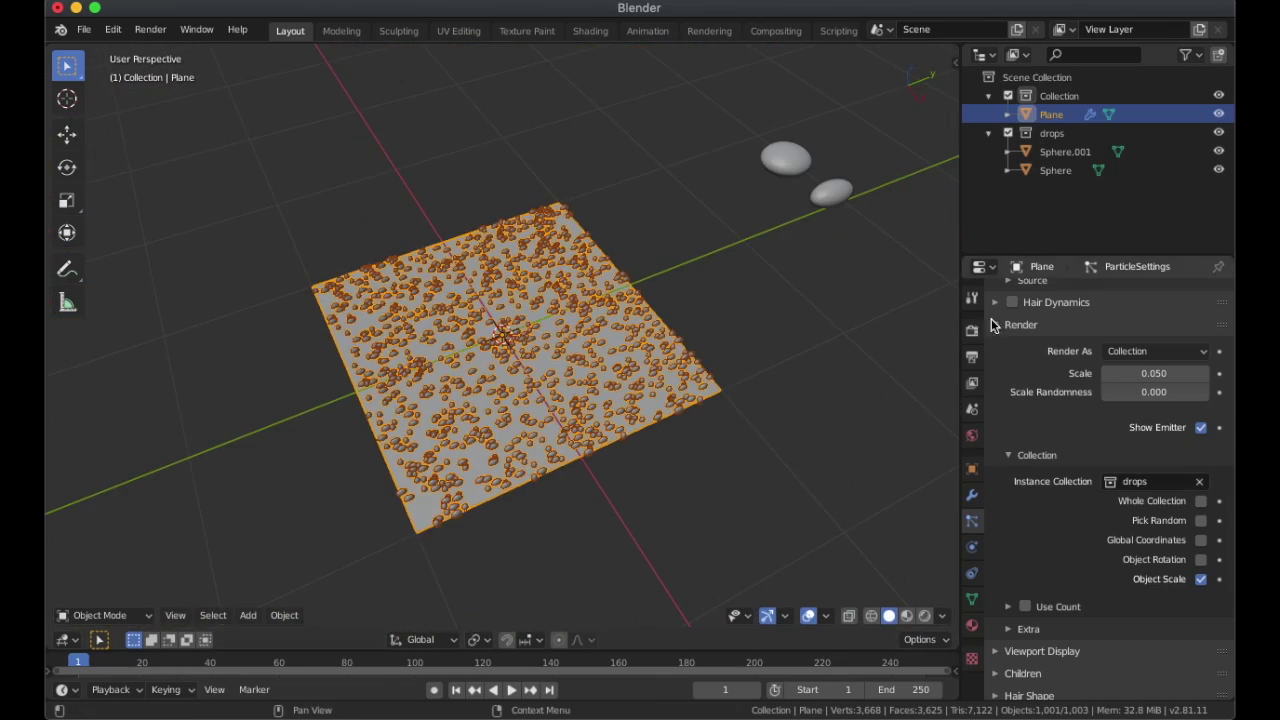
# Step: Expand the particle Vertex Groups panel and switch the plane to Weight Paint mode
pyautogui.click(991, 324)
pyautogui.scroll(2, 1000, 380)
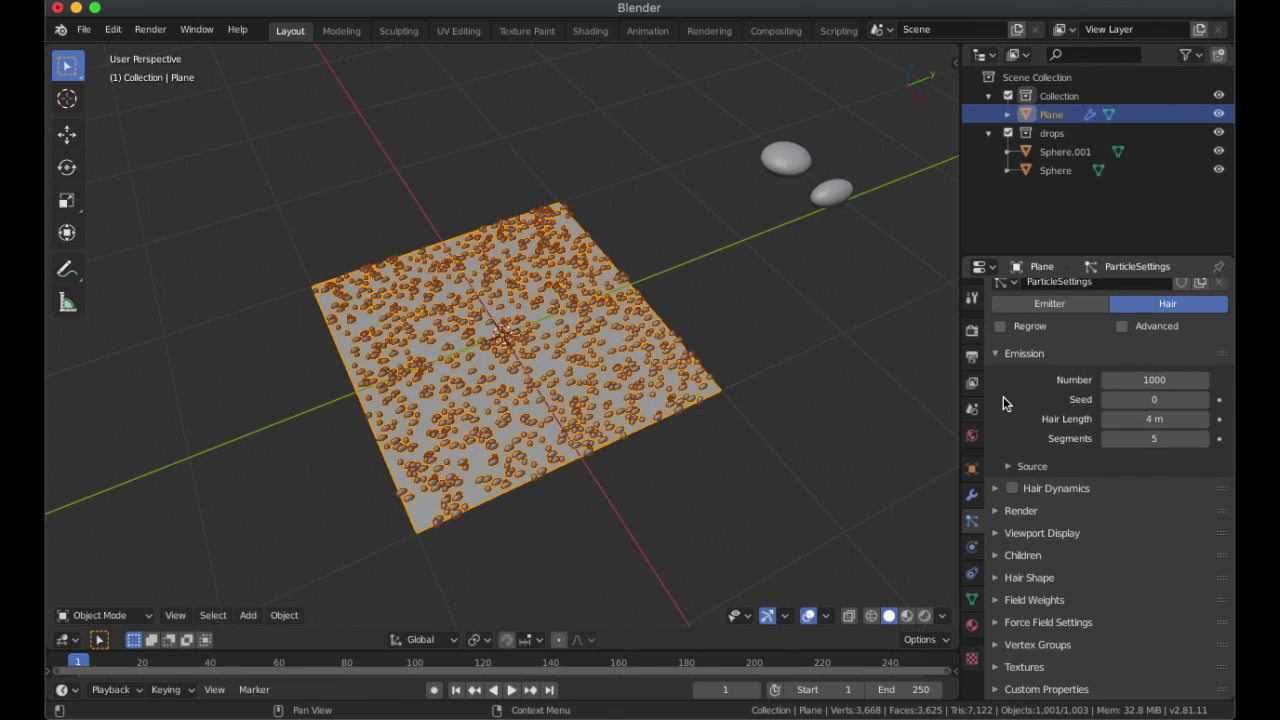
pyautogui.click(996, 646)
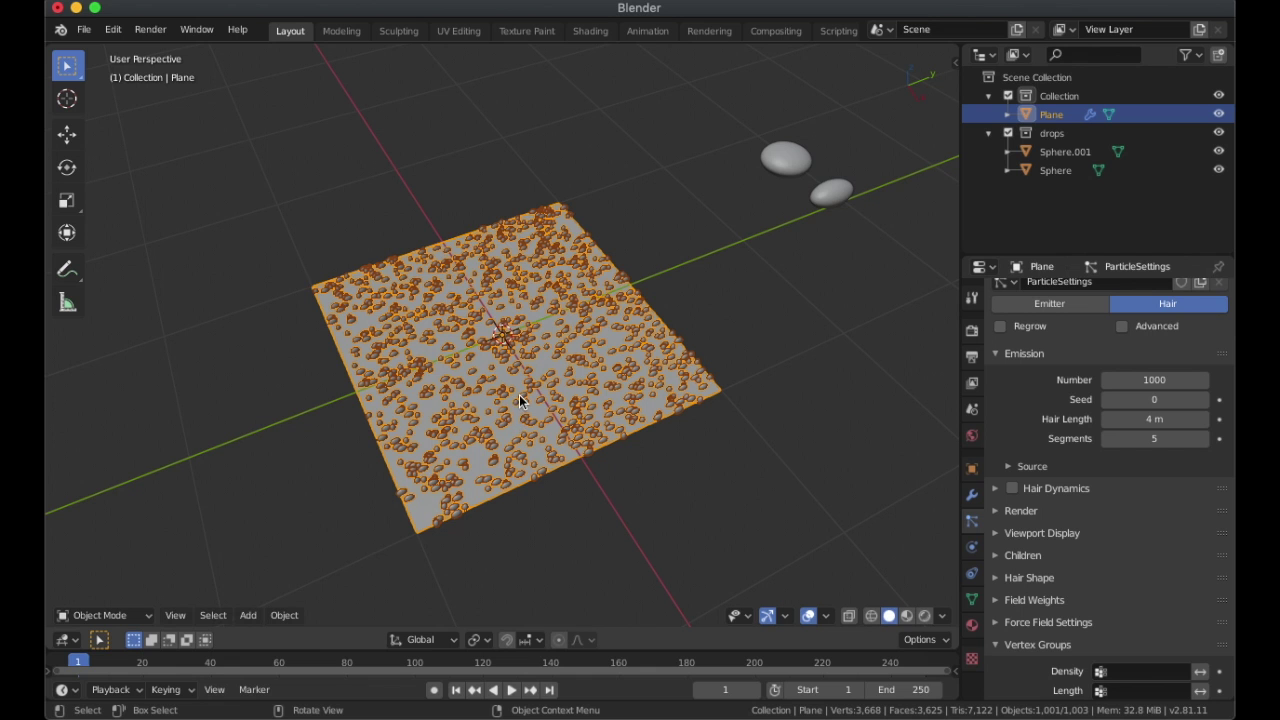
pyautogui.press('Tab')
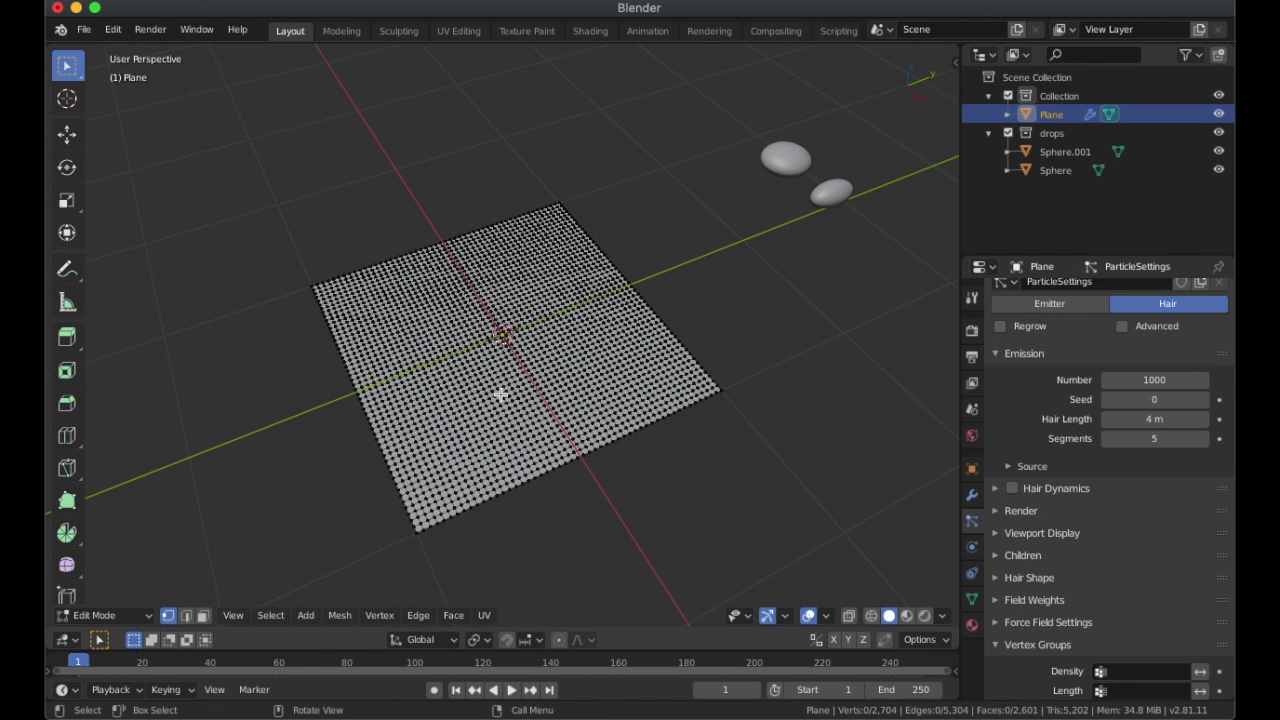
pyautogui.click(145, 620)
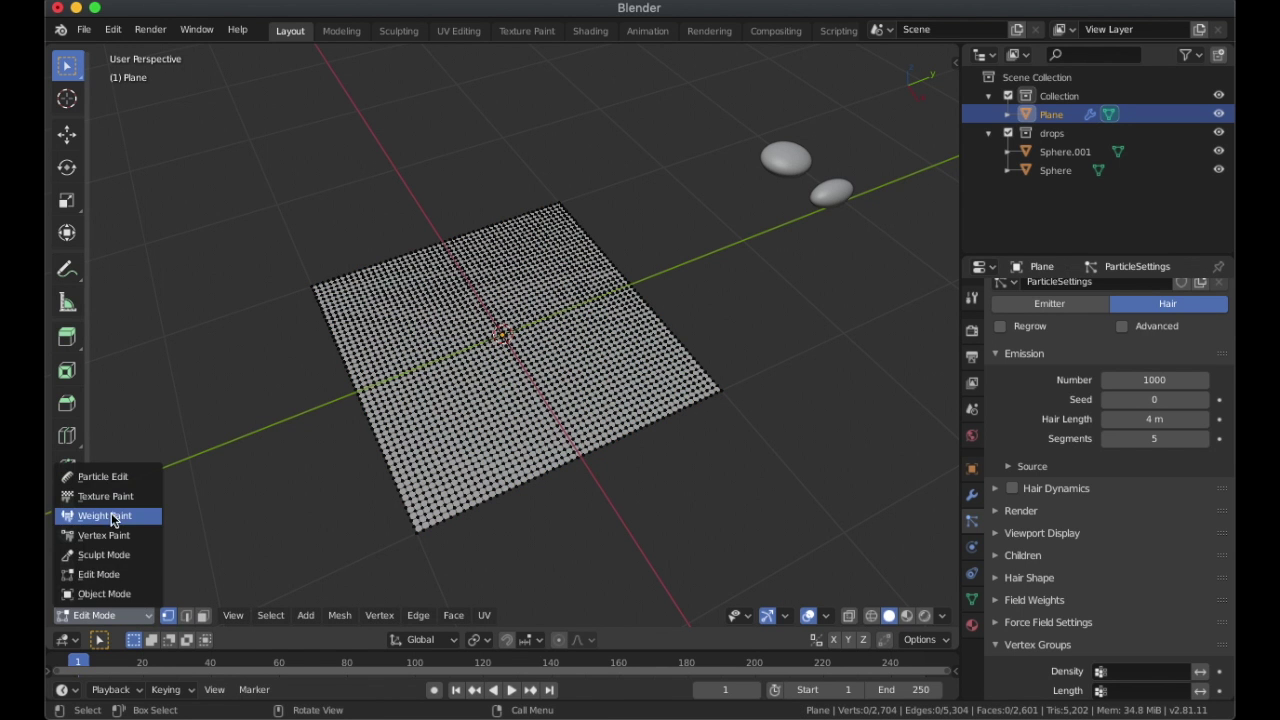
pyautogui.click(98, 497)
# Step: Paint a full-weight diagonal stripe with a 33 px brush, then enter Edit Mode
pyautogui.scroll(3, 460, 404)
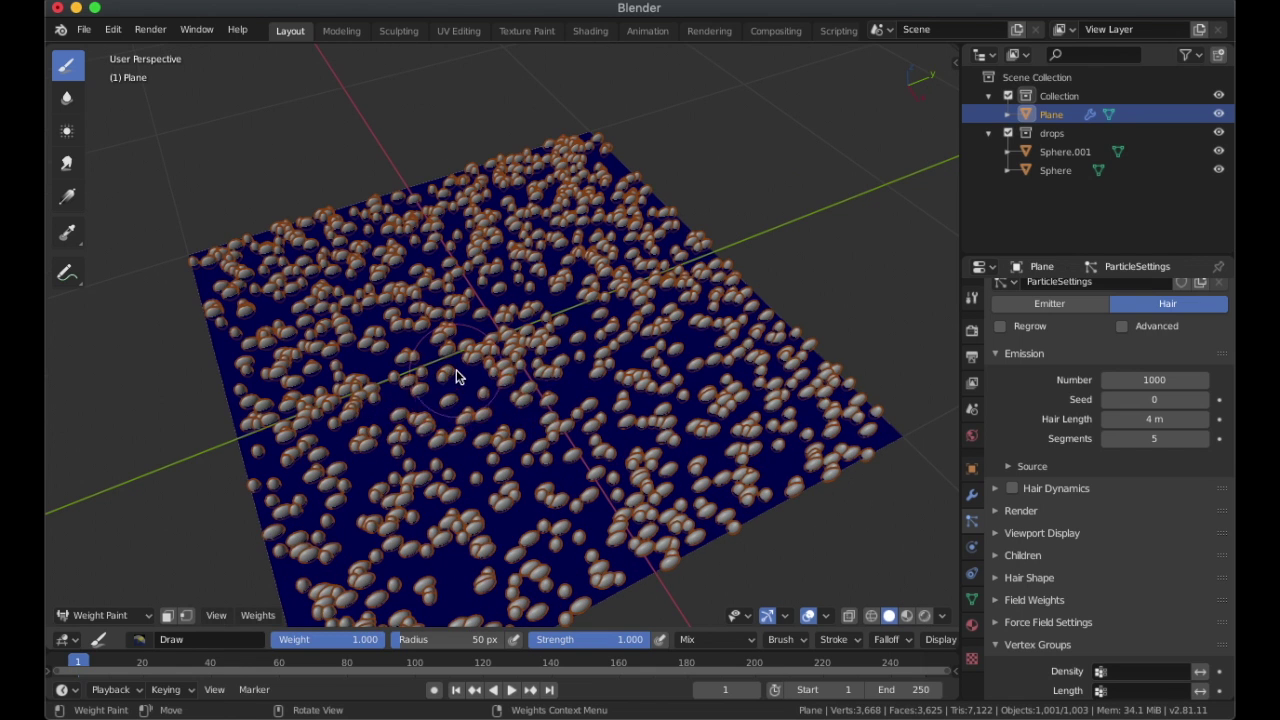
pyautogui.rightClick(452, 371)
pyautogui.moveTo(399, 401); pyautogui.dragTo(383, 401)
pyautogui.scroll(-2, 533, 344)
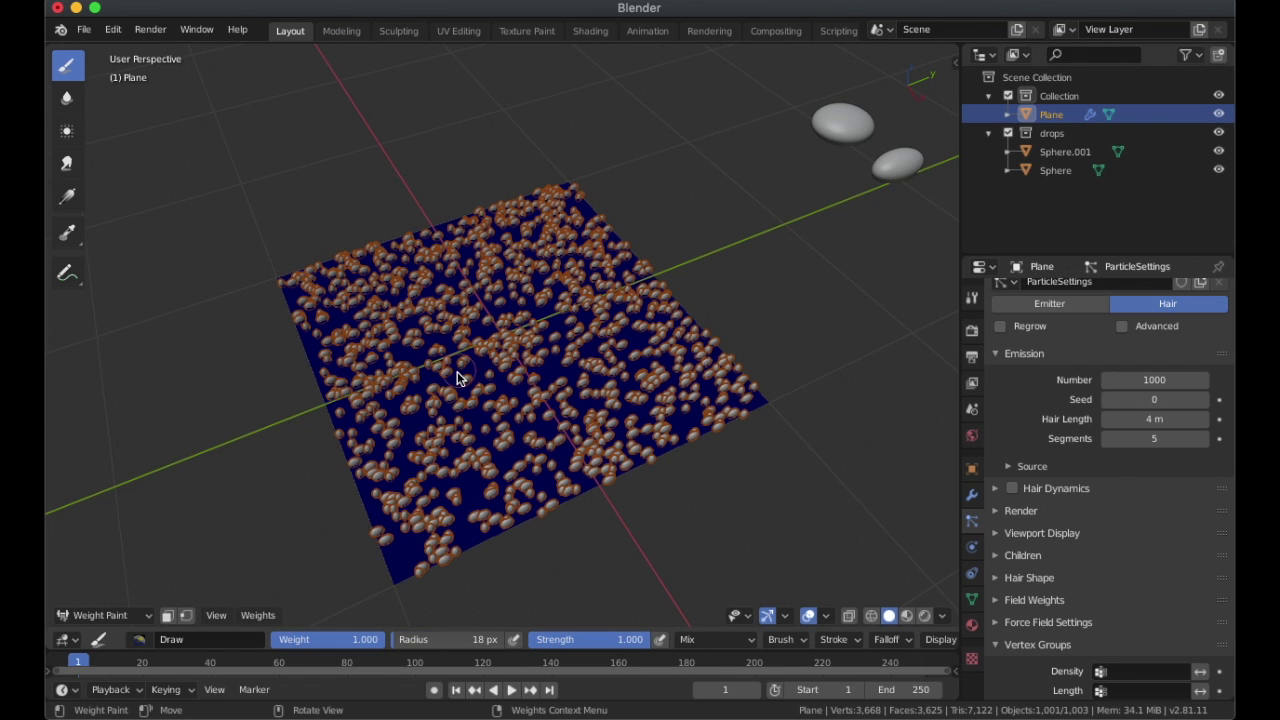
pyautogui.moveTo(457, 378)
pyautogui.mouseDown()
pyautogui.moveTo(358, 400)
pyautogui.moveTo(465, 376)
pyautogui.moveTo(374, 422)
pyautogui.mouseUp()
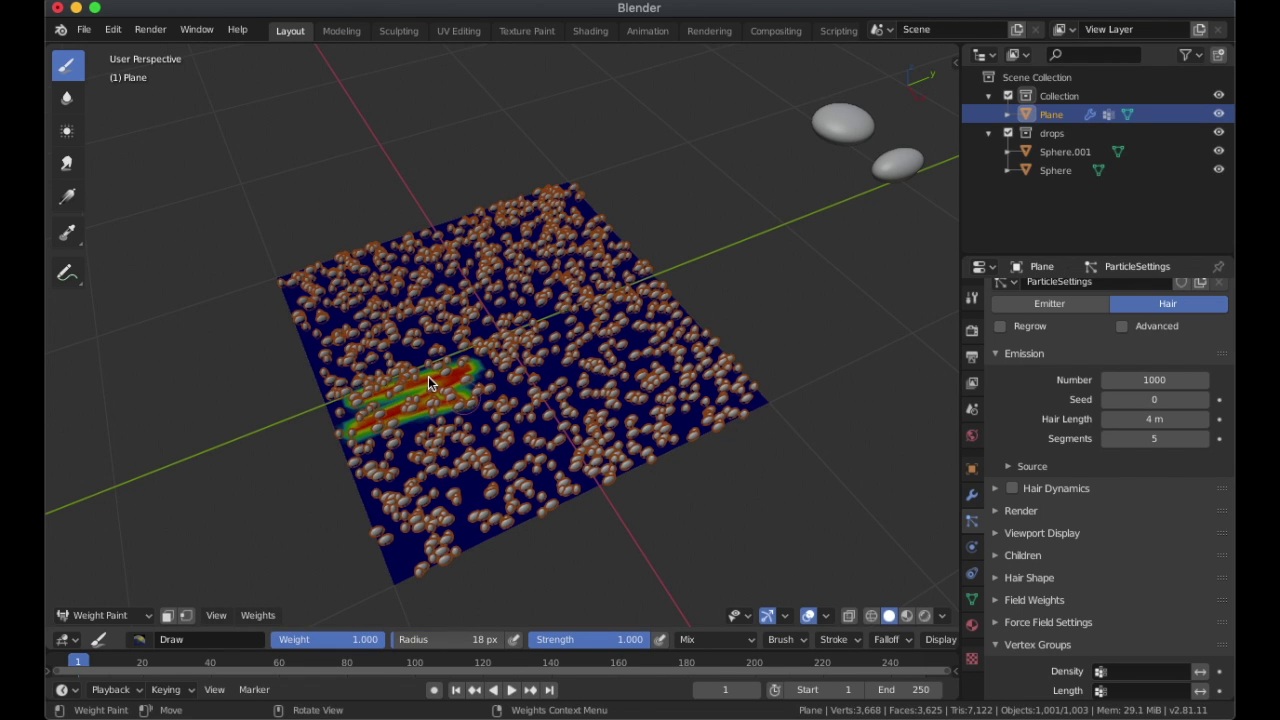
pyautogui.moveTo(428, 376)
pyautogui.mouseDown()
pyautogui.moveTo(345, 420)
pyautogui.moveTo(399, 417)
pyautogui.moveTo(505, 375)
pyautogui.moveTo(470, 372)
pyautogui.moveTo(386, 407)
pyautogui.mouseUp()
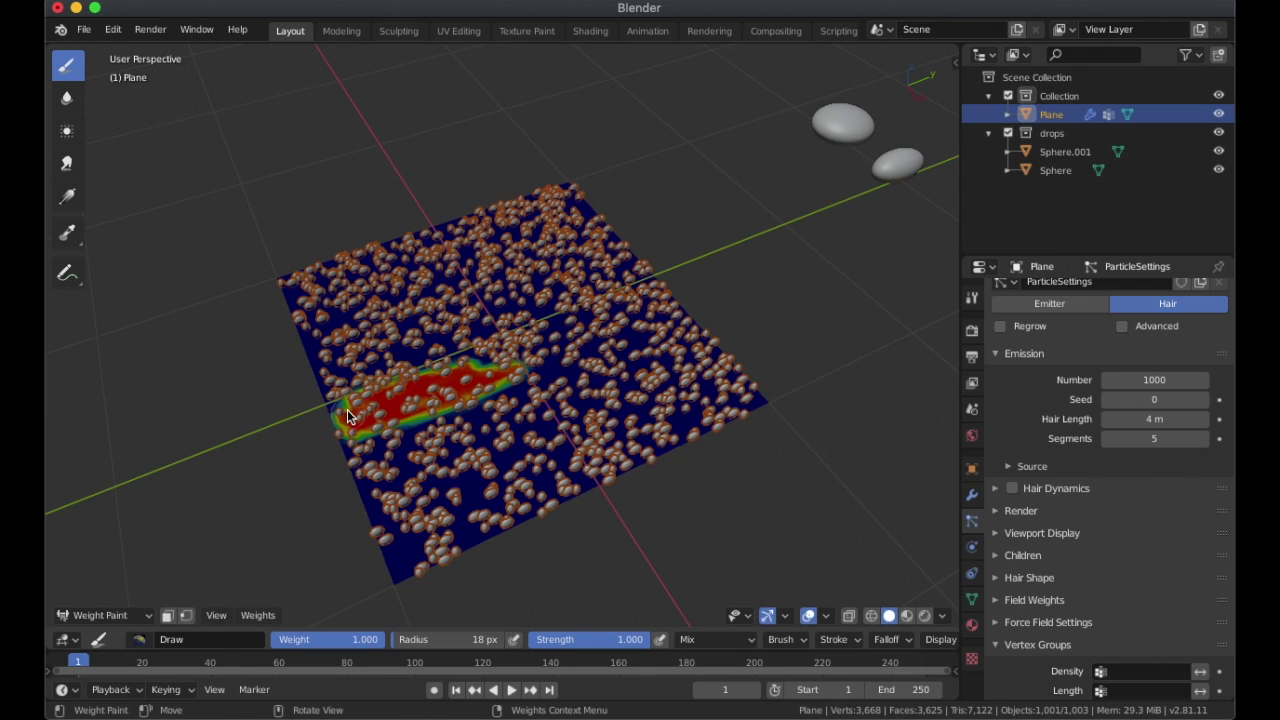
pyautogui.moveTo(465, 375); pyautogui.dragTo(436, 382)
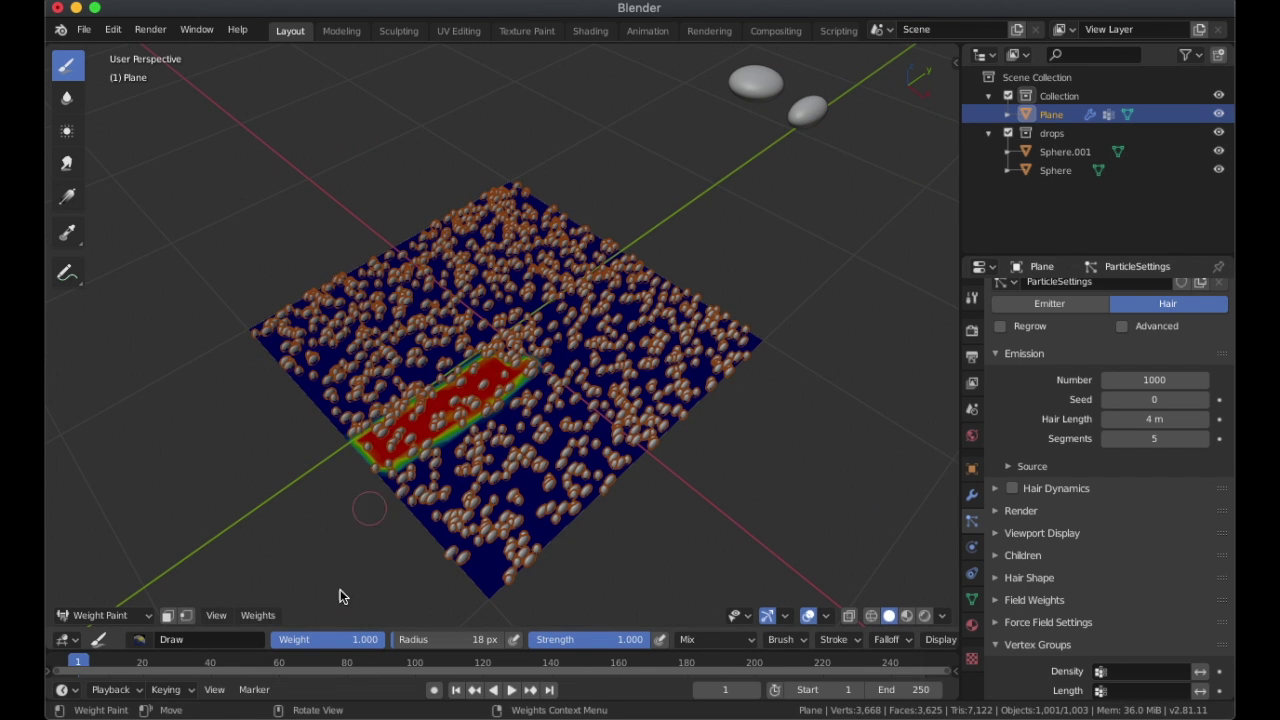
pyautogui.click(147, 621)
pyautogui.press('Tab')
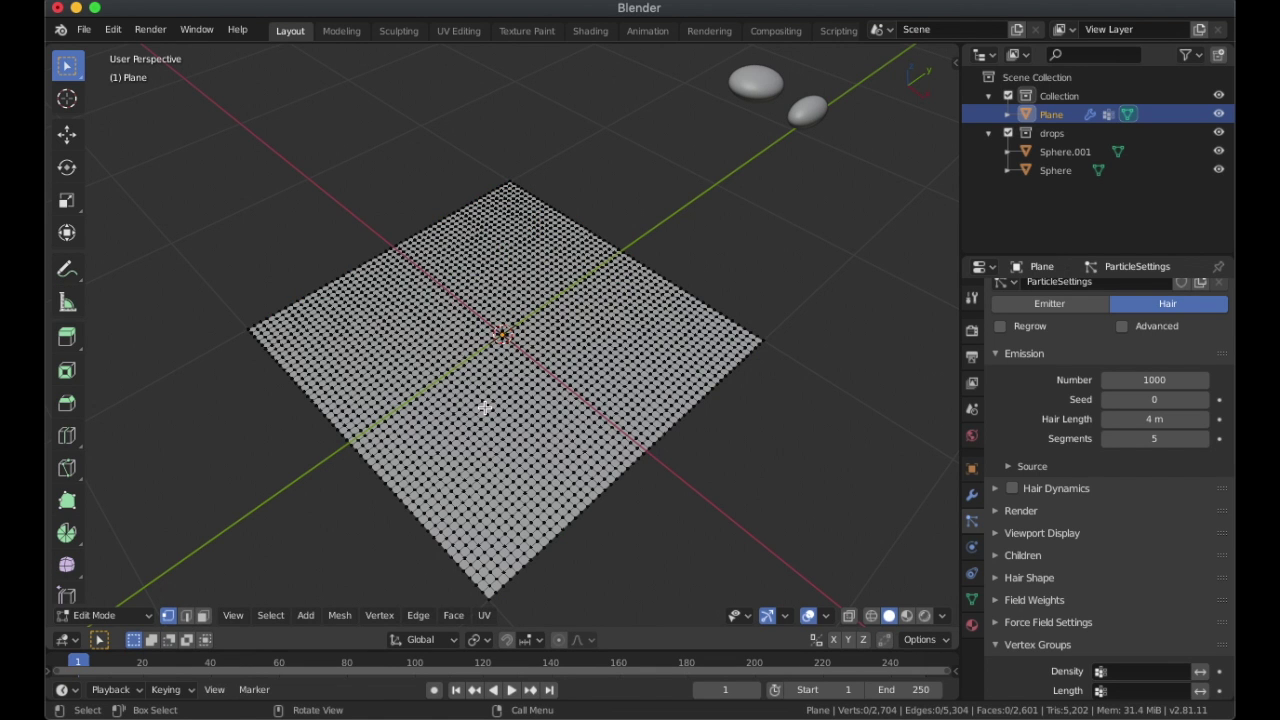
# Step: Back in Object Mode, set the particle Density vertex group to 'Group' so drops follow the stripe
pyautogui.click(143, 620)
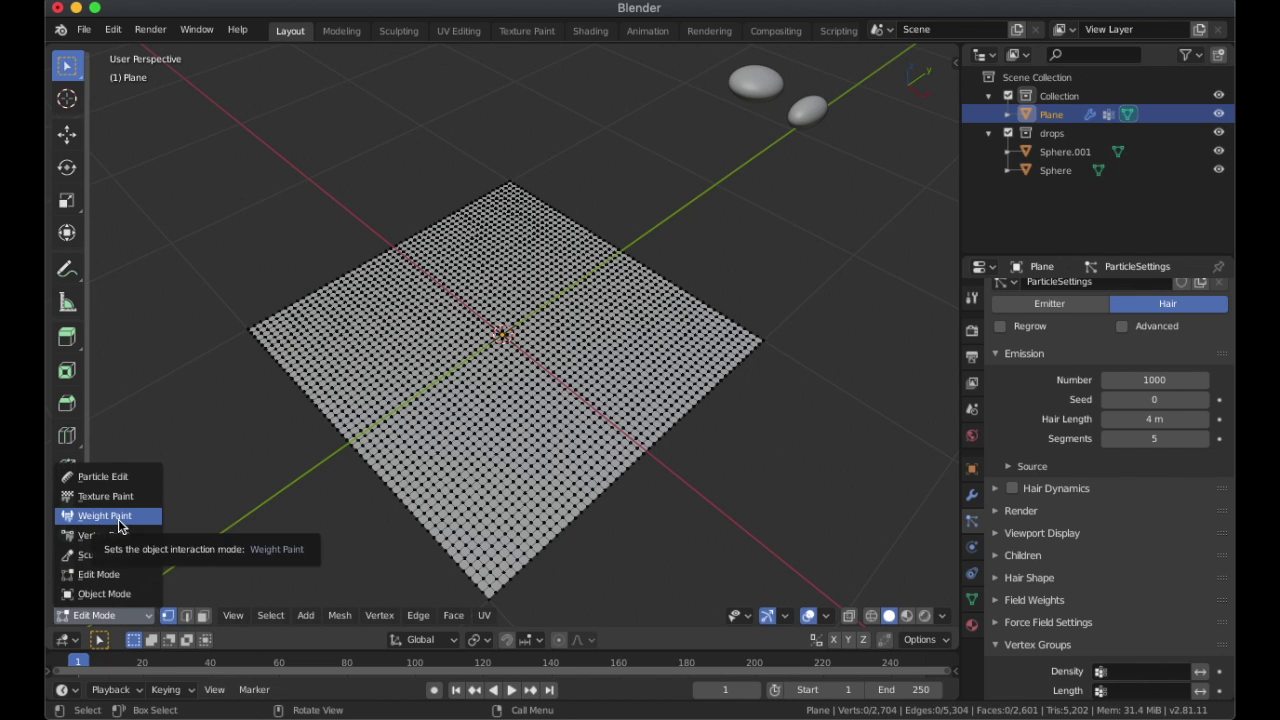
pyautogui.click(119, 591)
pyautogui.press('Tab')
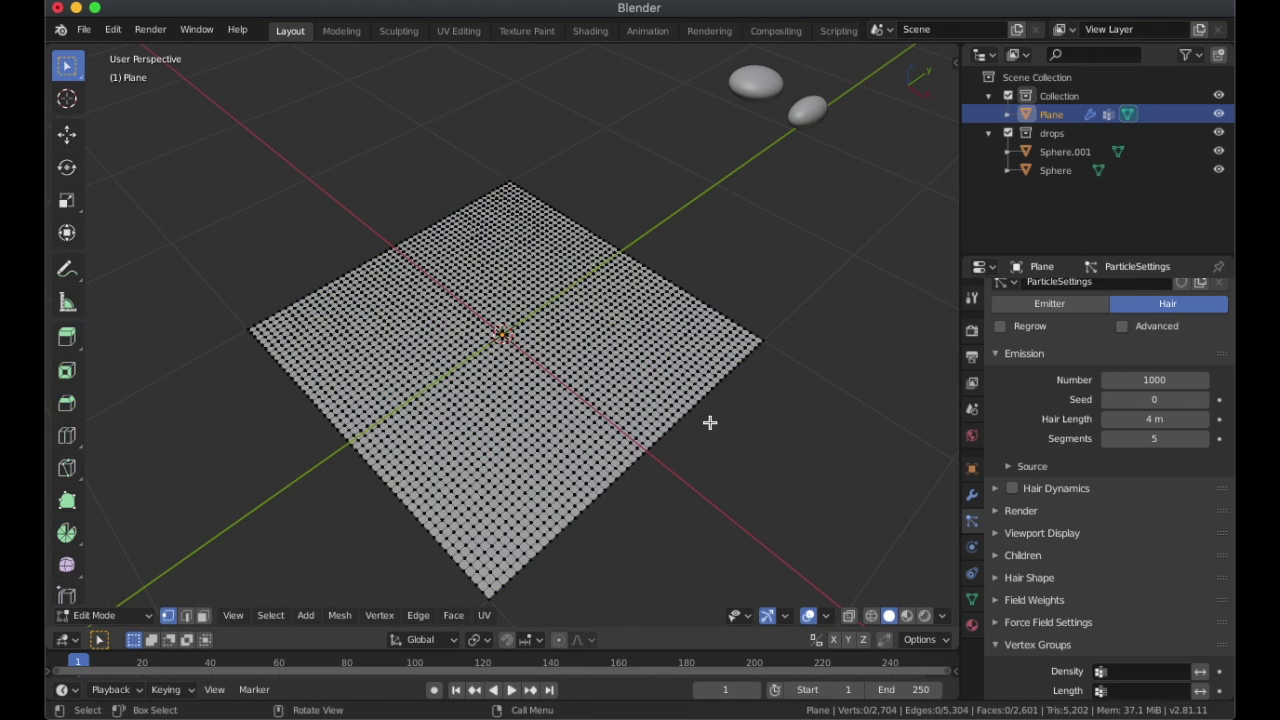
pyautogui.press('Tab')
pyautogui.scroll(-5, 1077, 543)
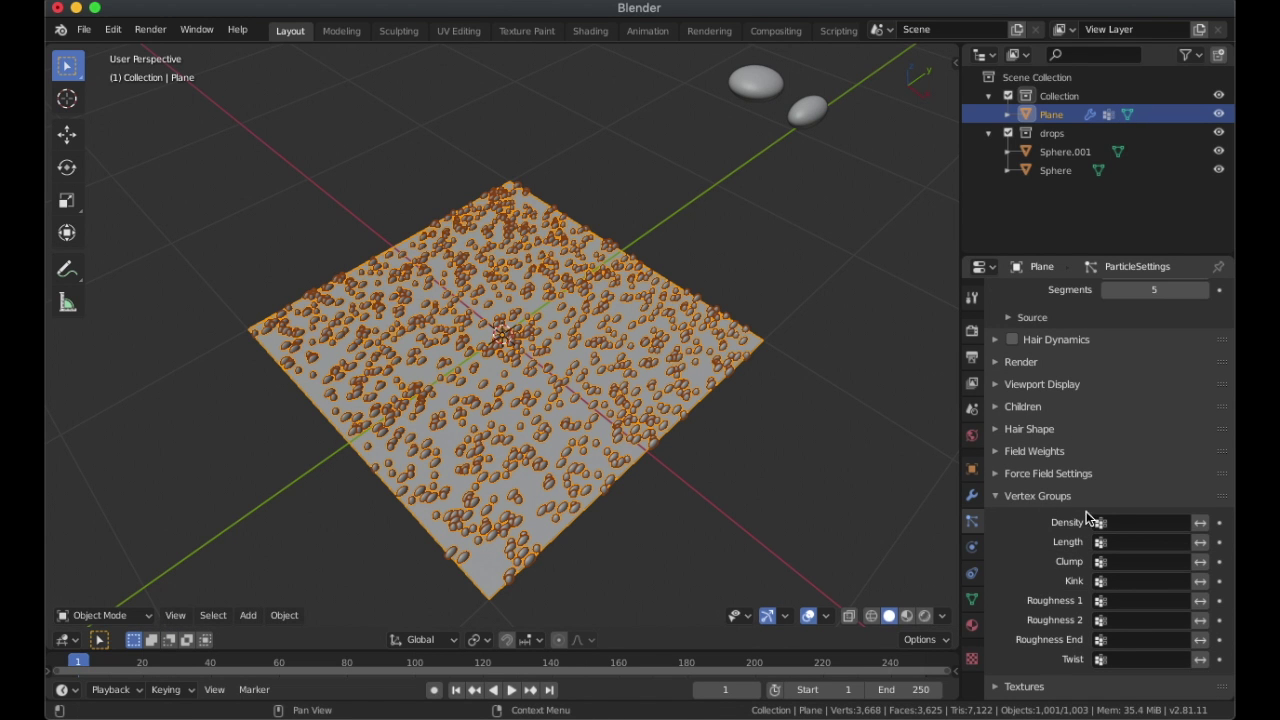
pyautogui.click(1140, 522)
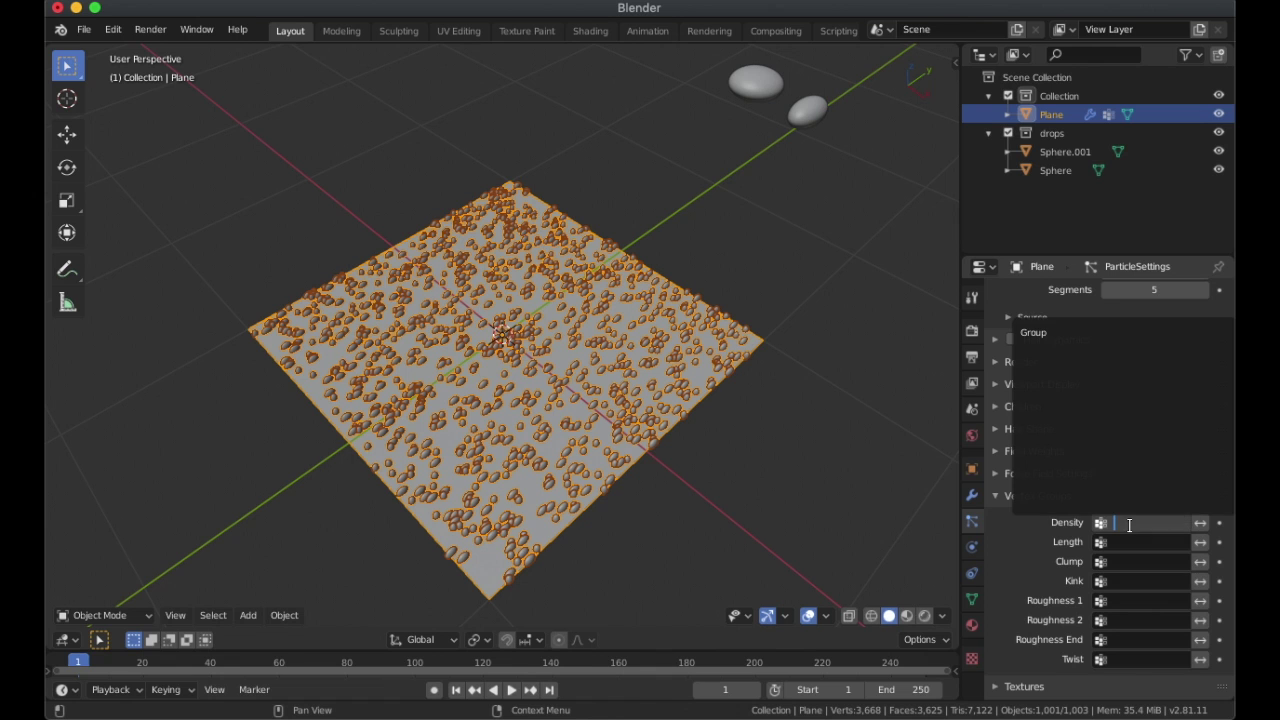
pyautogui.click(1058, 332)
pyautogui.scroll(5, 557, 418)
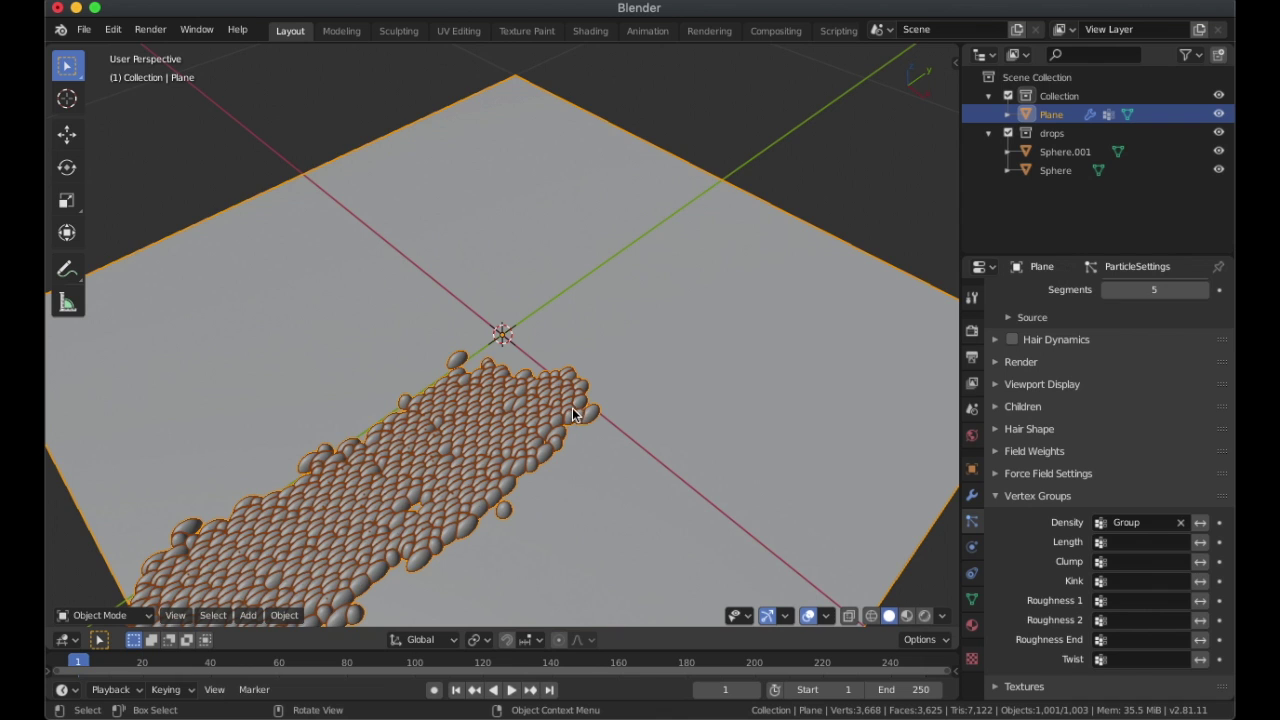
pyautogui.scroll(-3, 572, 407)
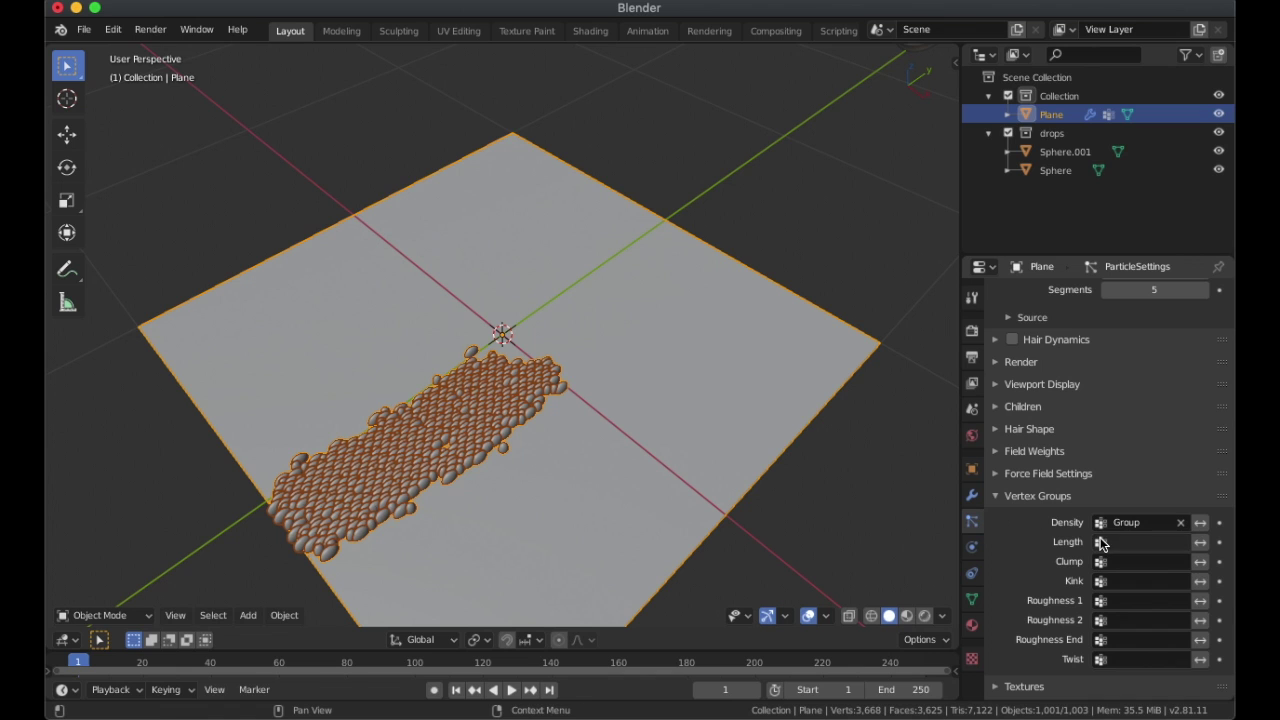
pyautogui.click(1000, 495)
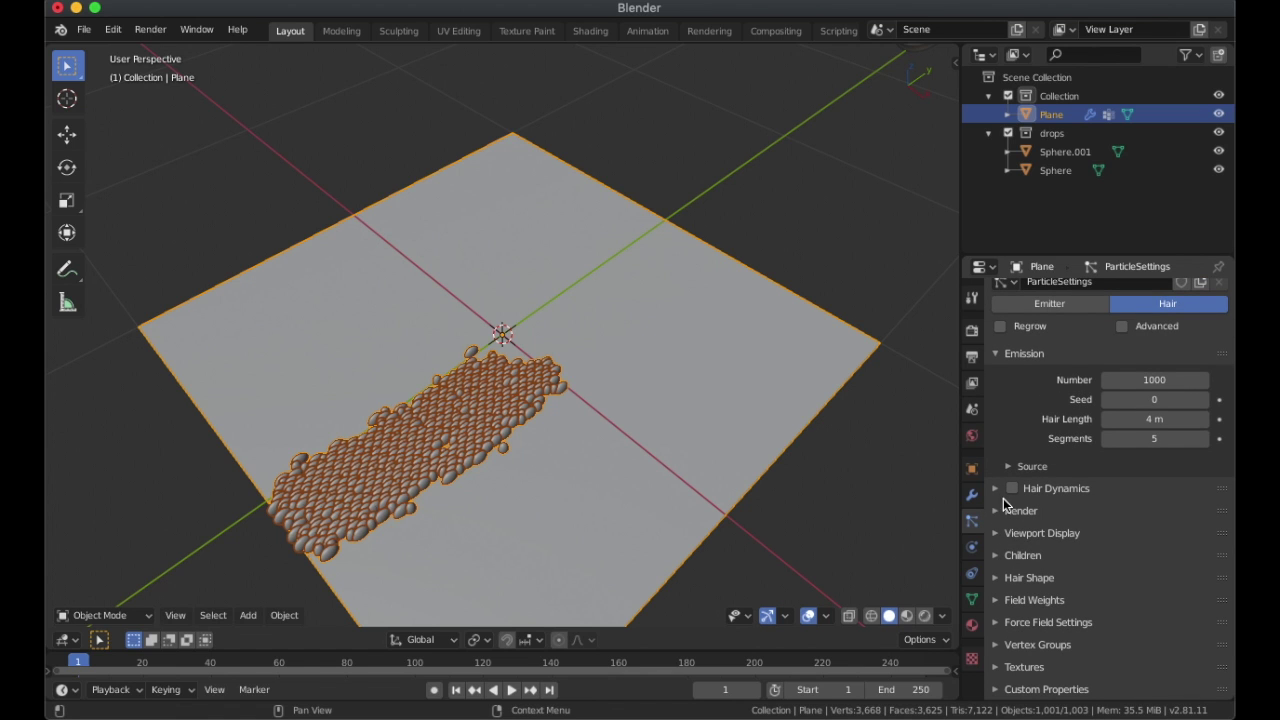
# Step: Set the drop particles to Scale 0.020 with Scale Randomness 1.000
pyautogui.click(997, 509)
pyautogui.scroll(-3, 1096, 510)
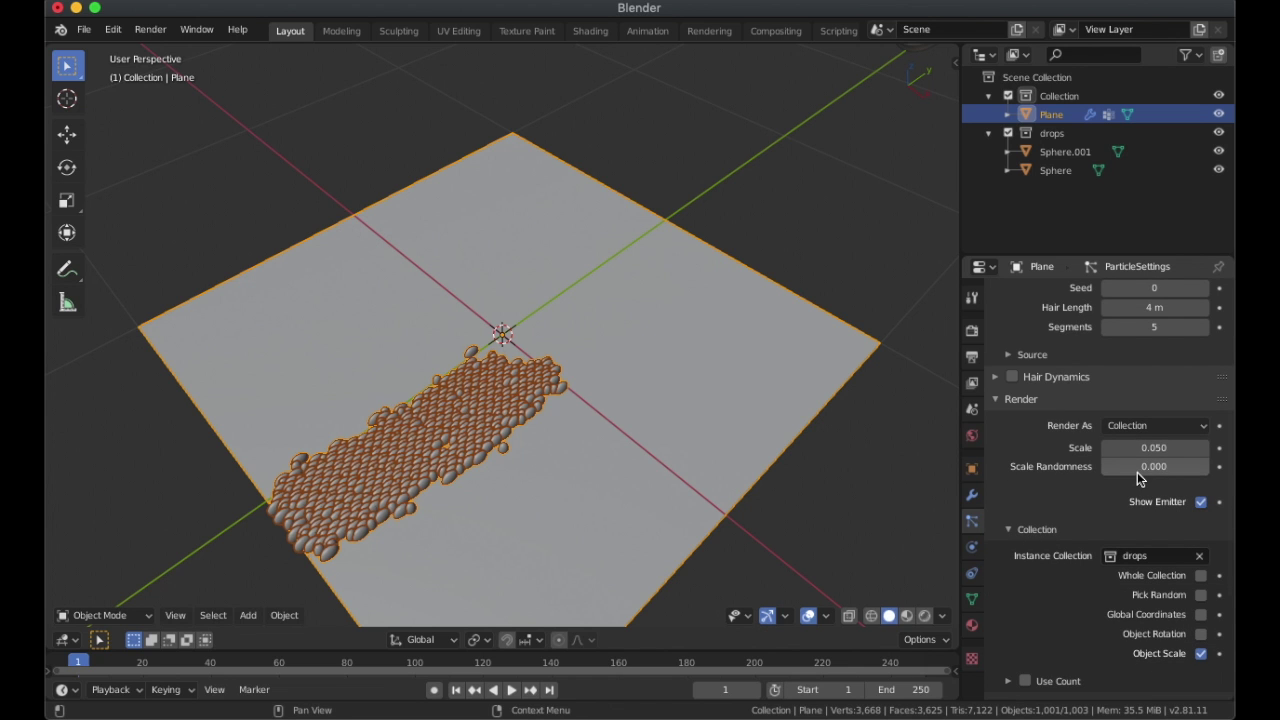
pyautogui.moveTo(1137, 471)
pyautogui.mouseDown()
pyautogui.moveTo(1208, 469)
pyautogui.moveTo(1141, 448)
pyautogui.mouseUp()
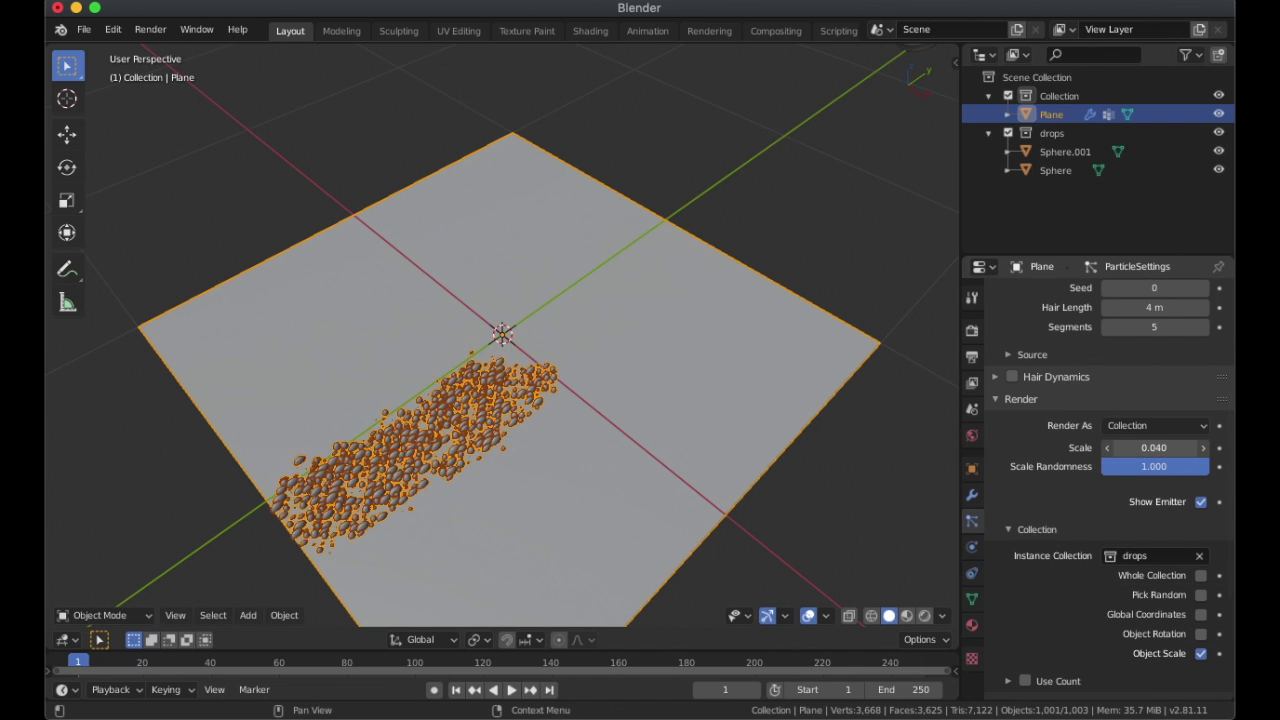
pyautogui.scroll(3, 586, 474)
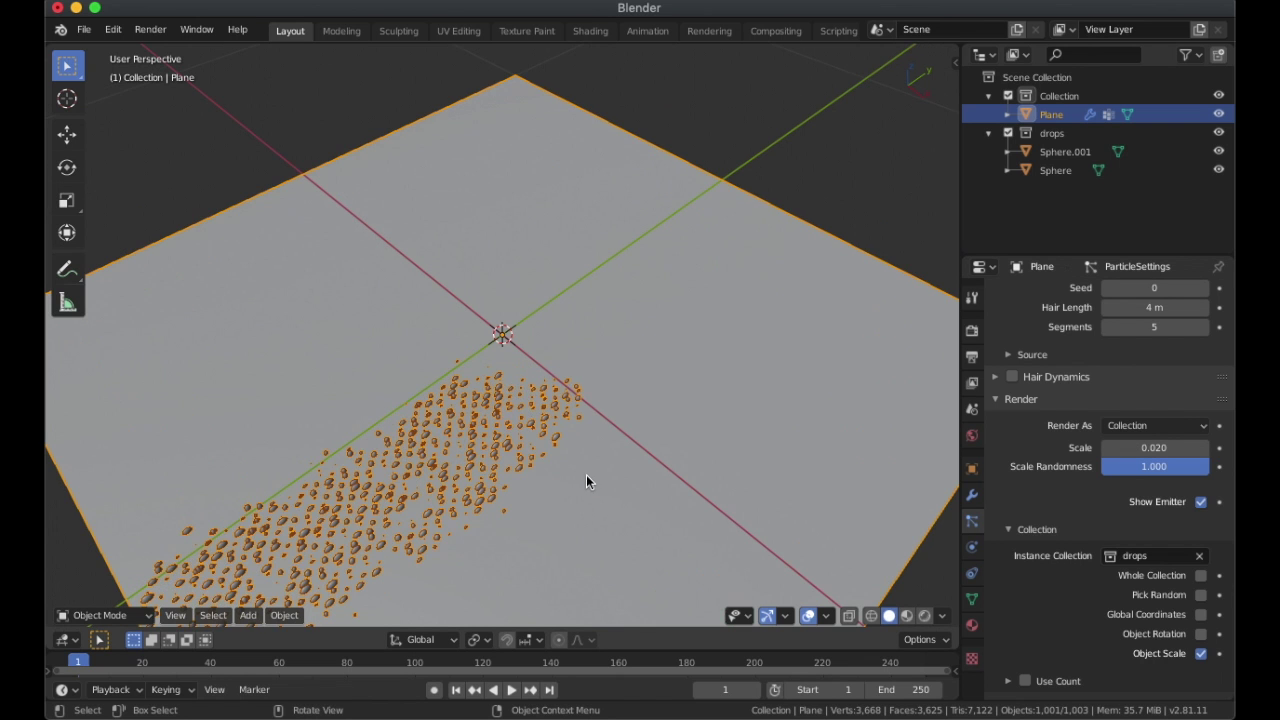
pyautogui.scroll(-3, 584, 482)
# Step: Turn off the viewport overlays and orbit and zoom around the droplet particles scattered on the plane
pyautogui.click(808, 615)
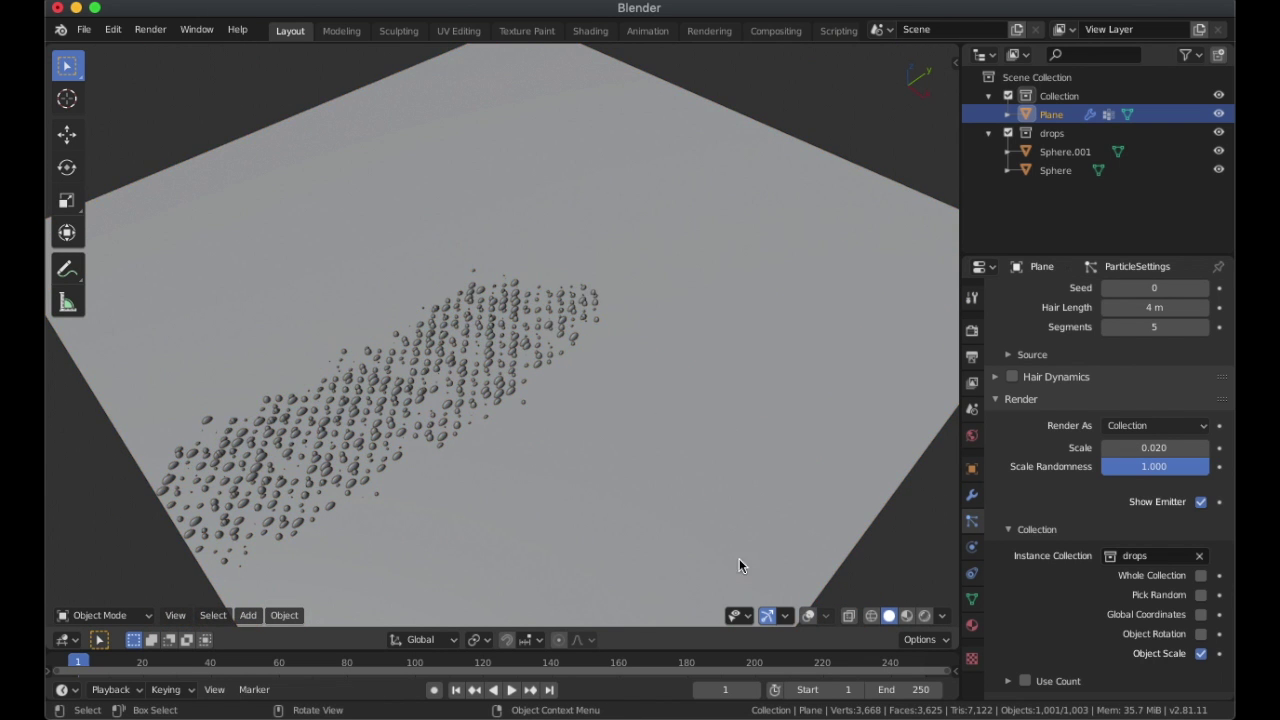
pyautogui.scroll(-2, 546, 413)
pyautogui.scroll(6, 545, 418)
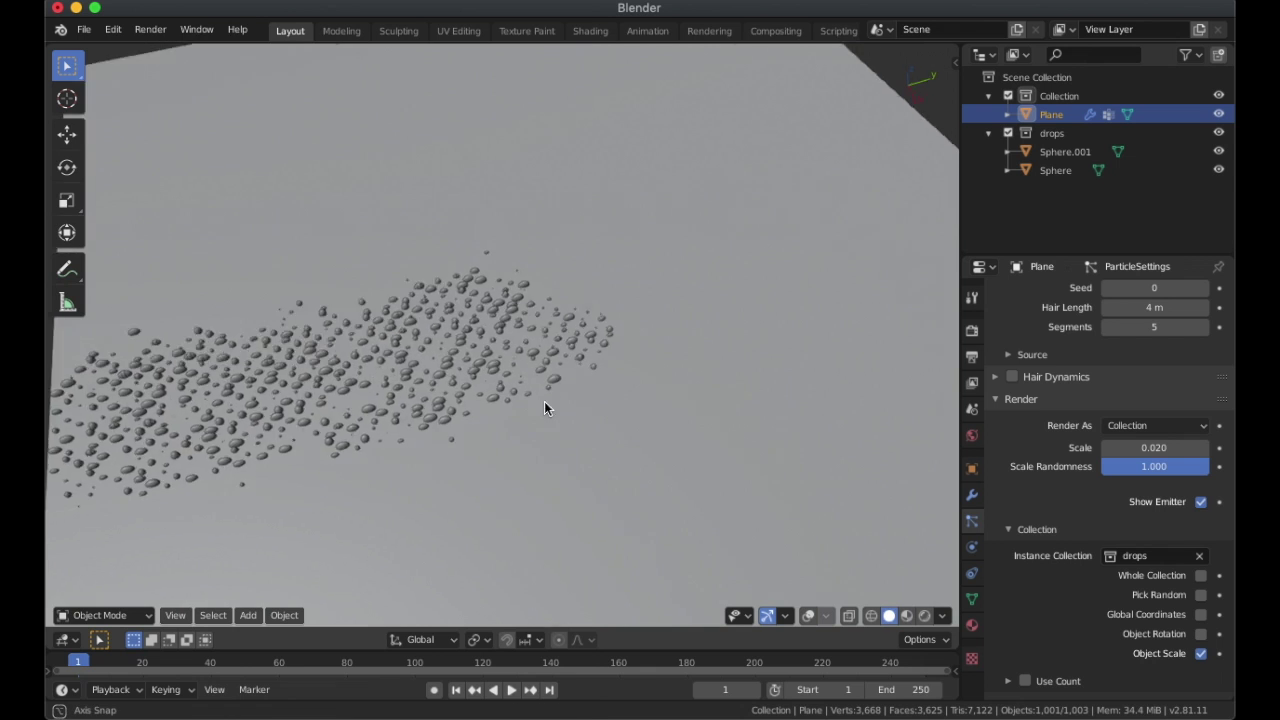
pyautogui.scroll(-5, 583, 397)
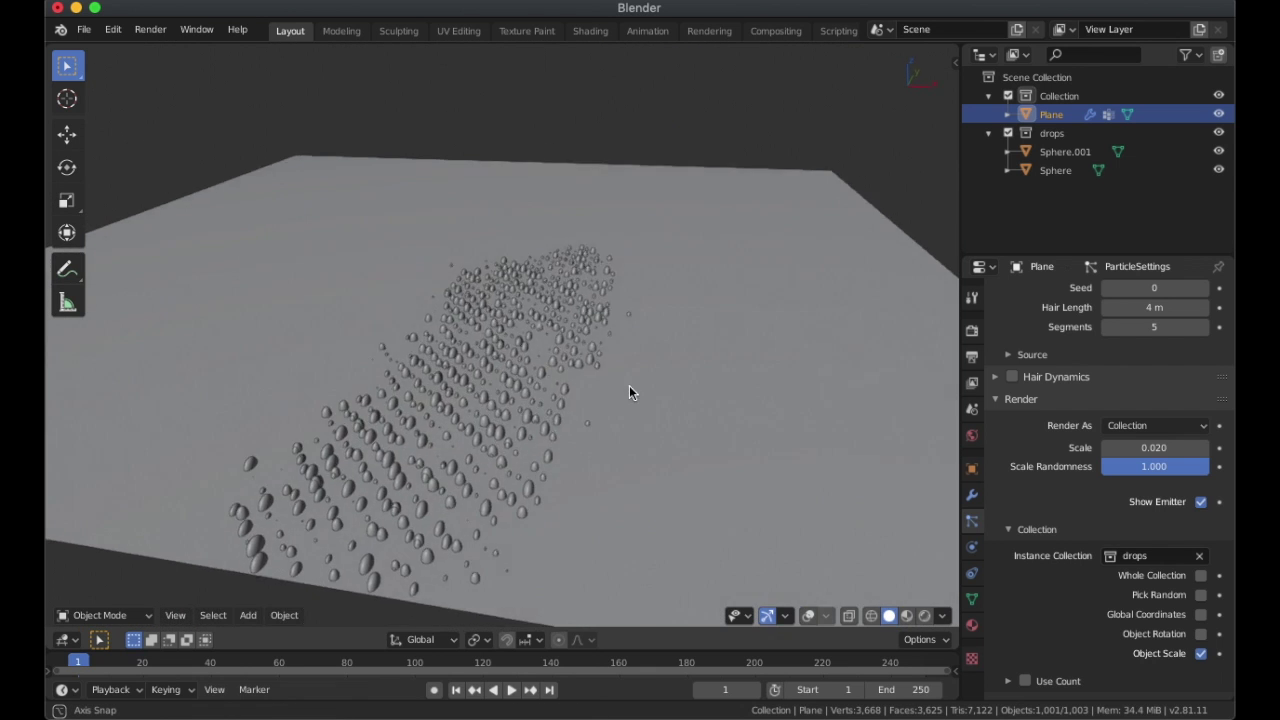
pyautogui.scroll(5, 629, 385)
pyautogui.moveTo(629, 385); pyautogui.dragTo(580, 426, button='middle')
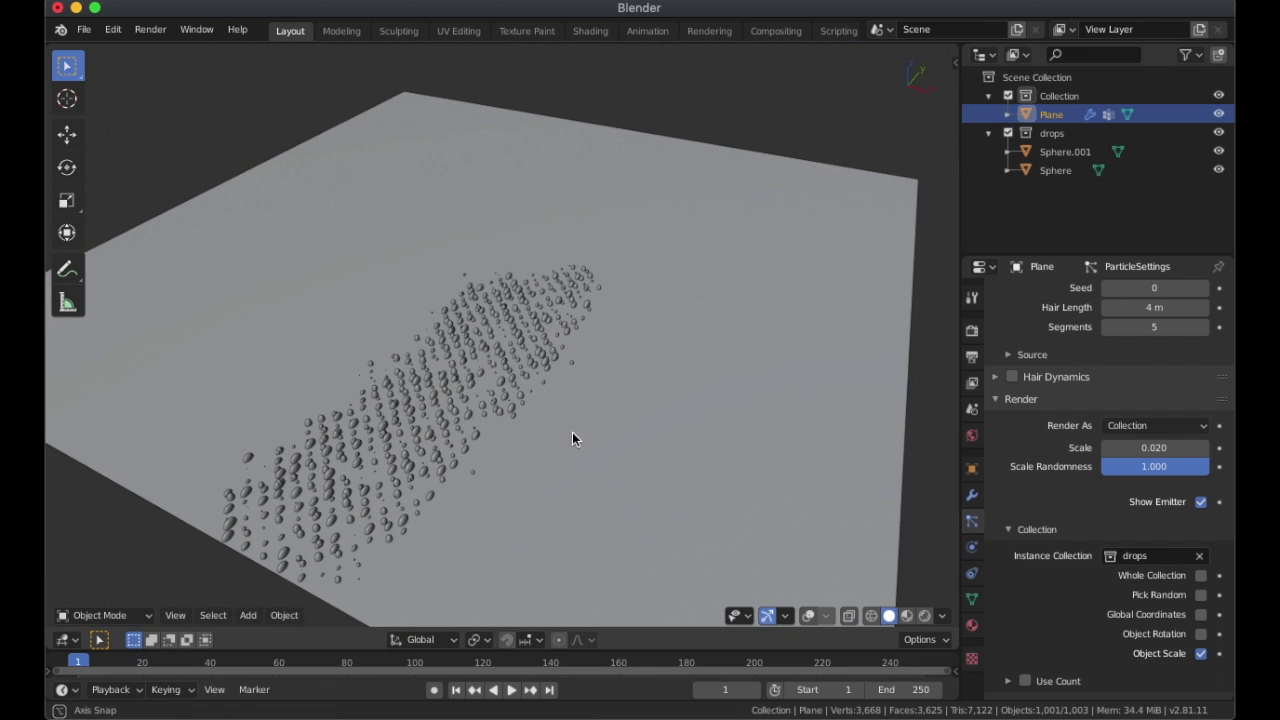
pyautogui.scroll(3, 560, 433)
pyautogui.scroll(2, 538, 433)
pyautogui.scroll(-2, 541, 433)
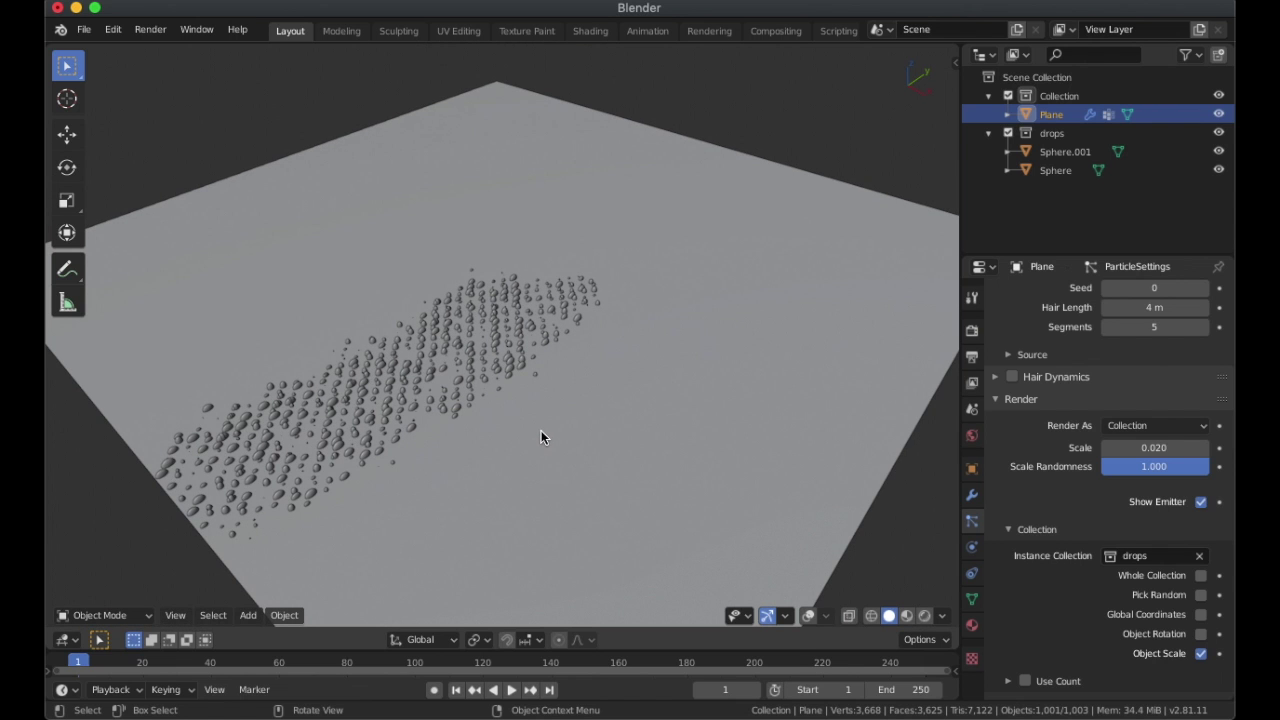
pyautogui.scroll(2, 507, 410)
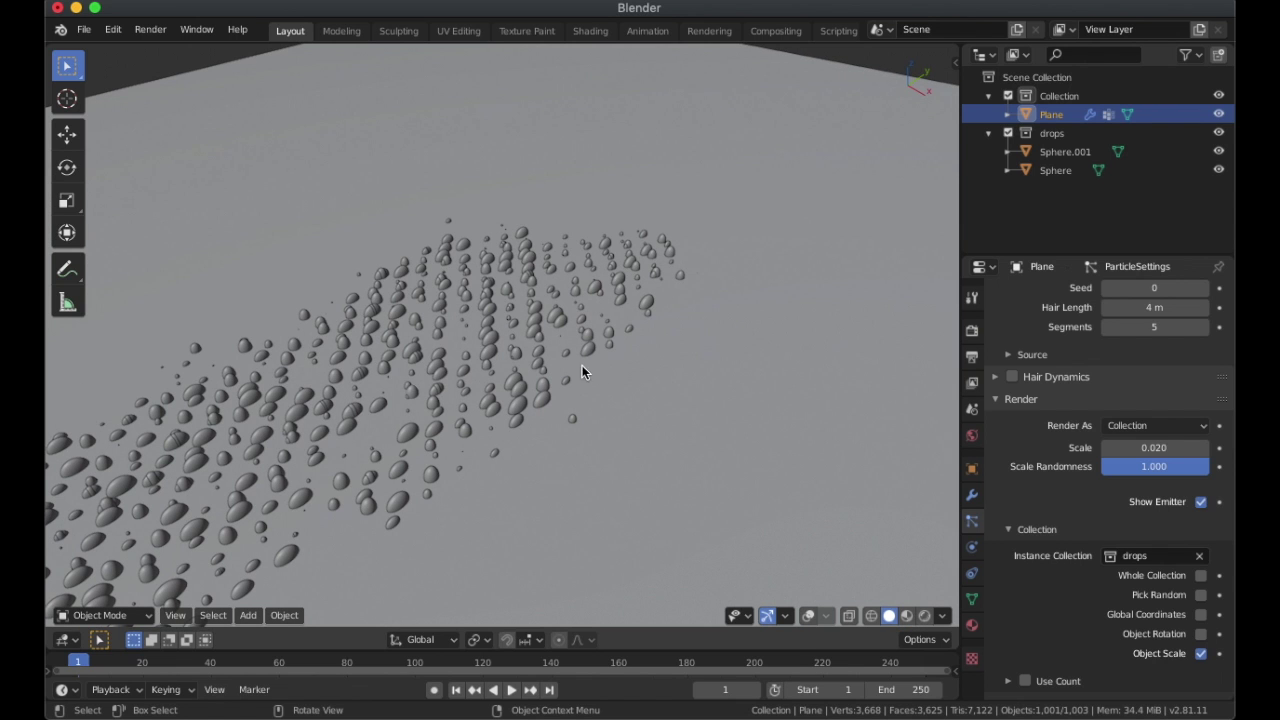
pyautogui.scroll(-3, 484, 379)
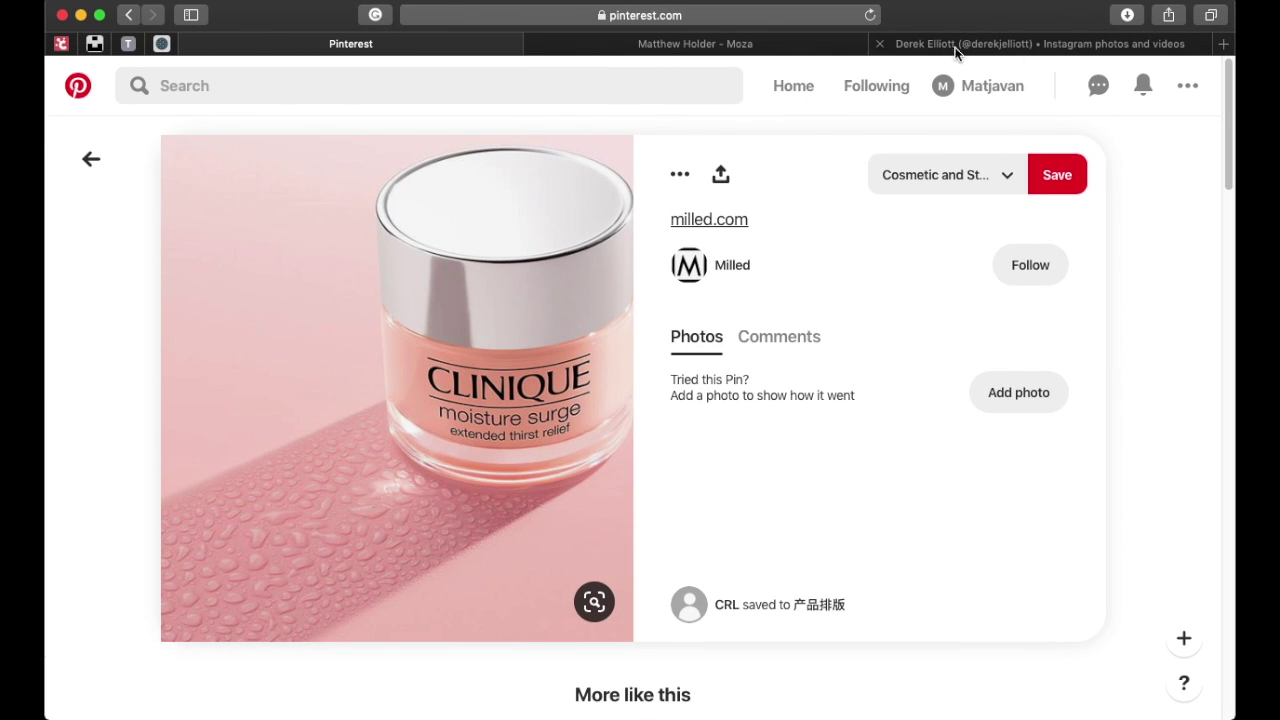
# Step: On Instagram, close the open post and browse your profile's Tagged and Posts grids
pyautogui.click(958, 45)
pyautogui.click(808, 131)
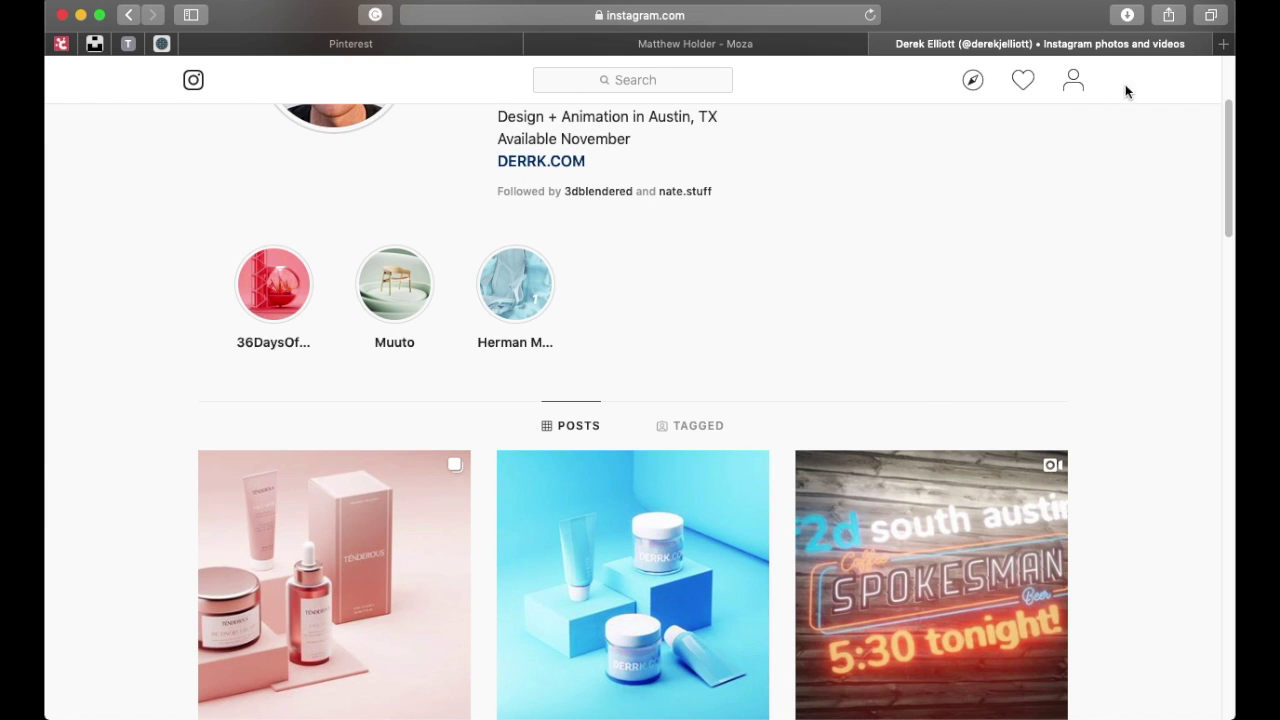
pyautogui.click(1072, 82)
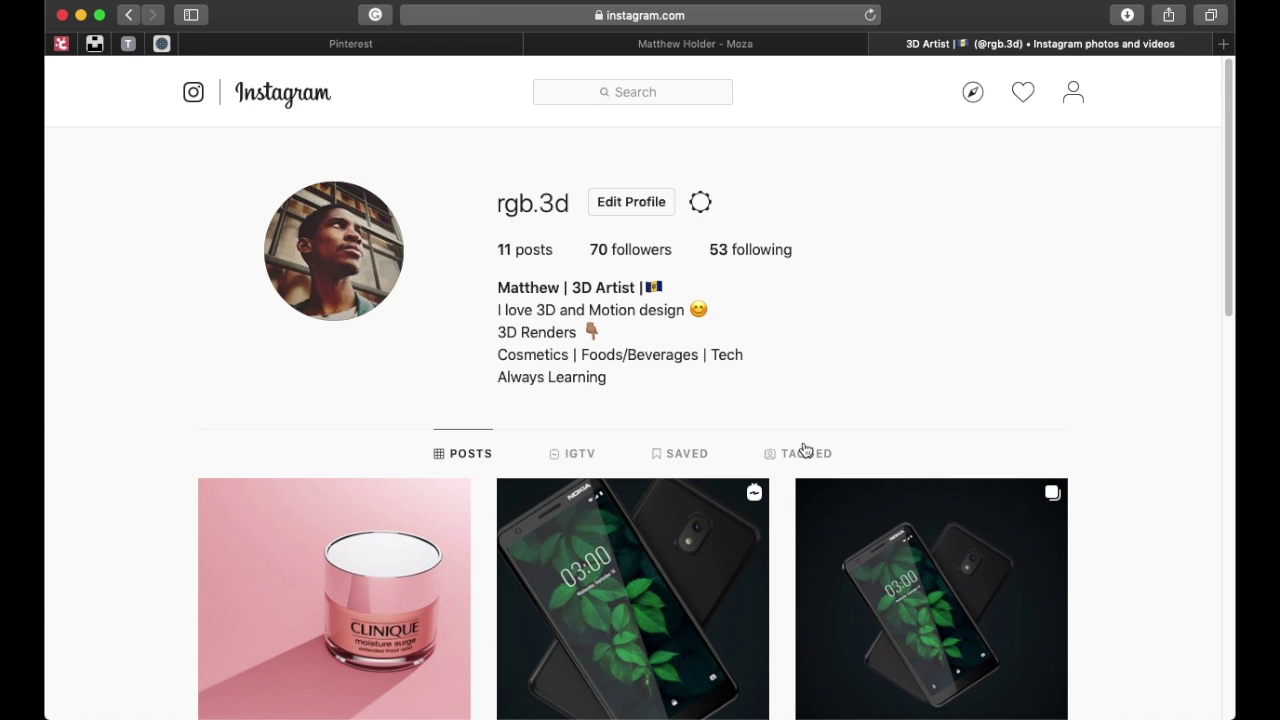
pyautogui.click(802, 446)
pyautogui.click(460, 453)
pyautogui.scroll(-2, 847, 358)
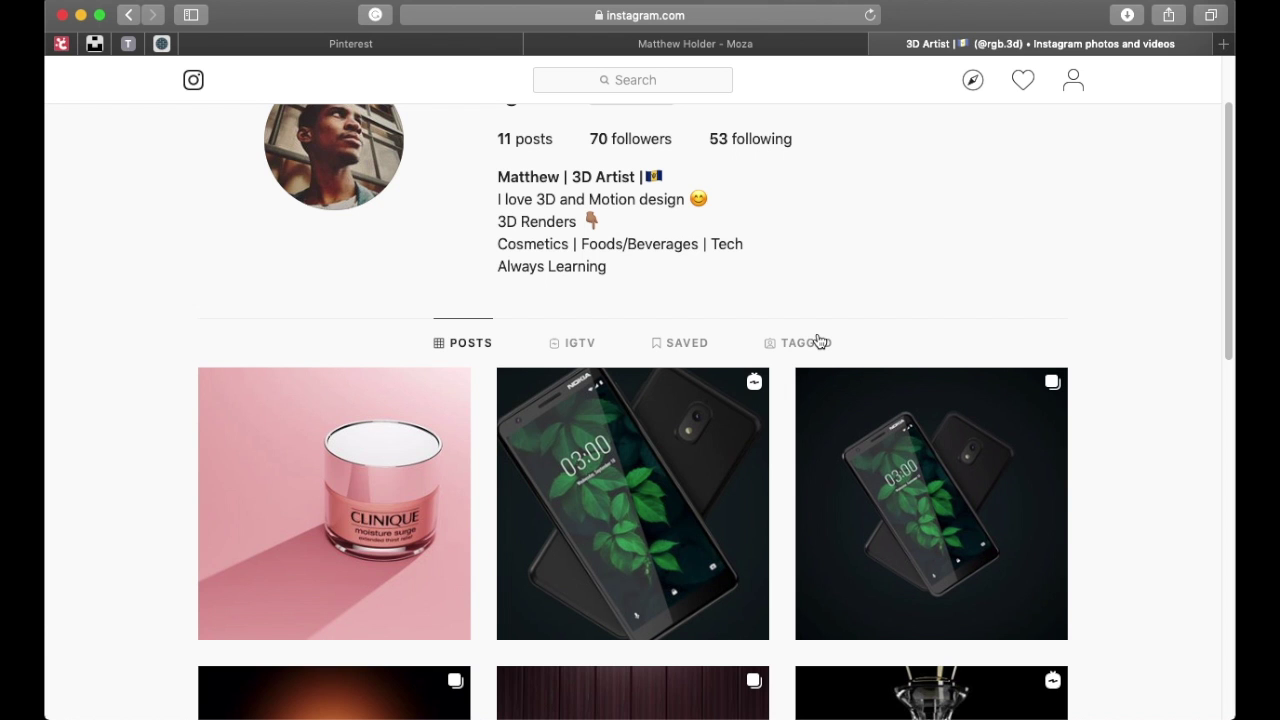
# Step: Glance at the full-screen Blender scene, then return to the Pinterest reference pin
pyautogui.hotkey('ctrl', 'Right')
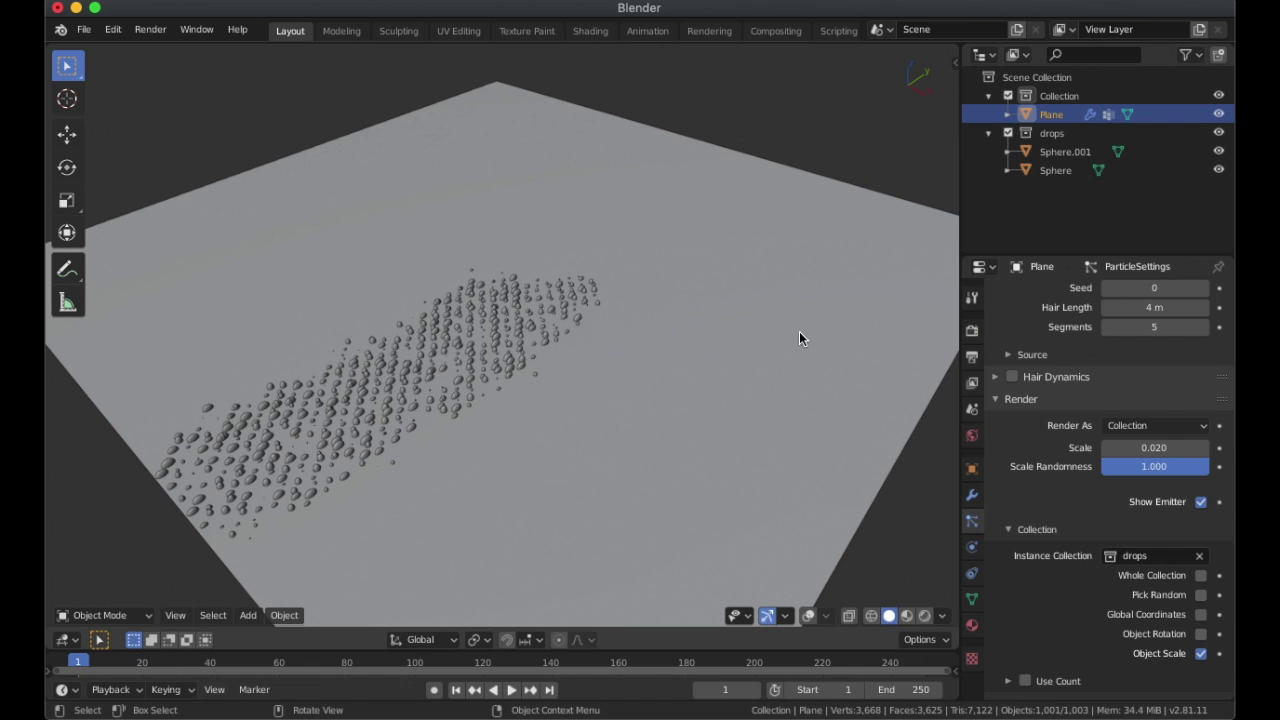
pyautogui.hotkey('ctrl', 'Left')
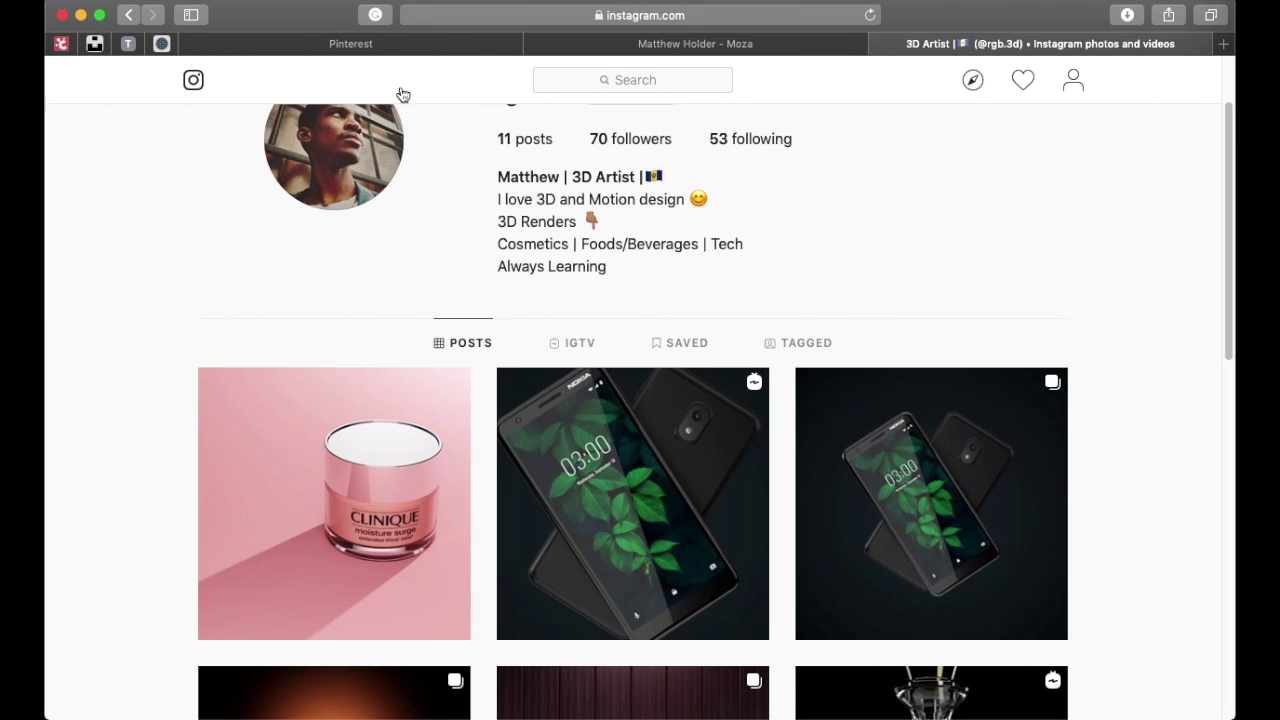
pyautogui.click(361, 44)
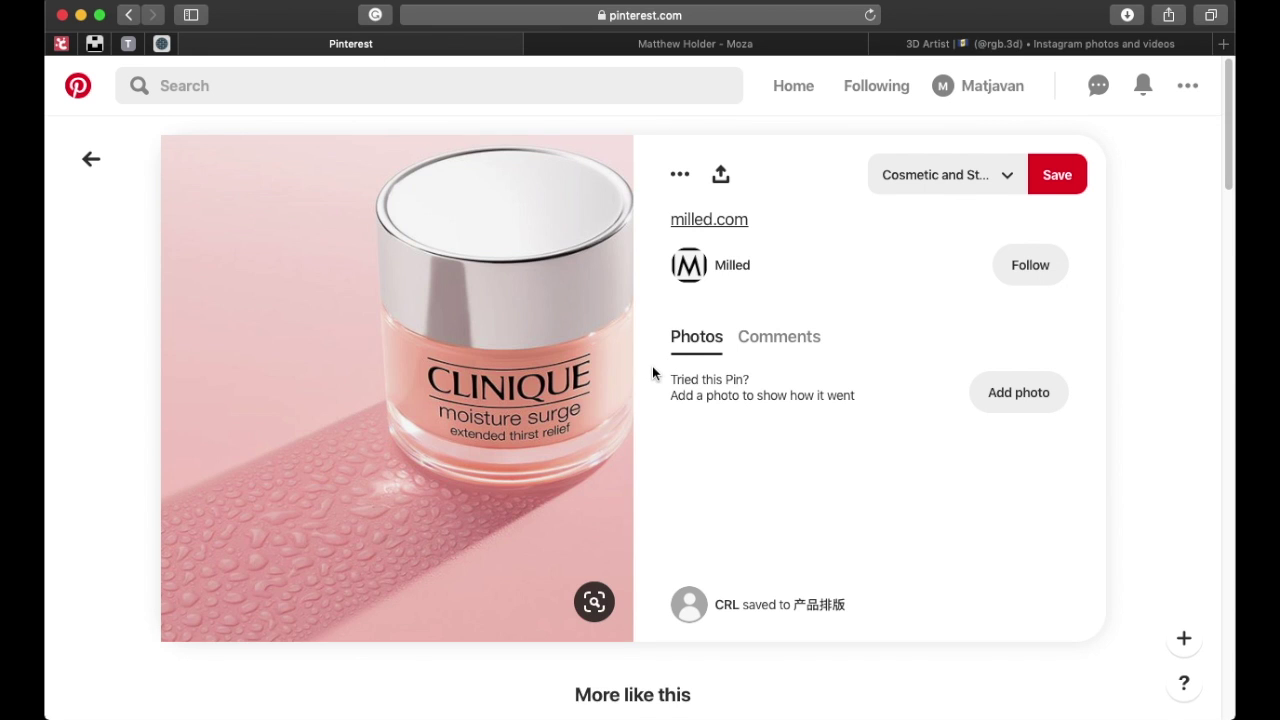